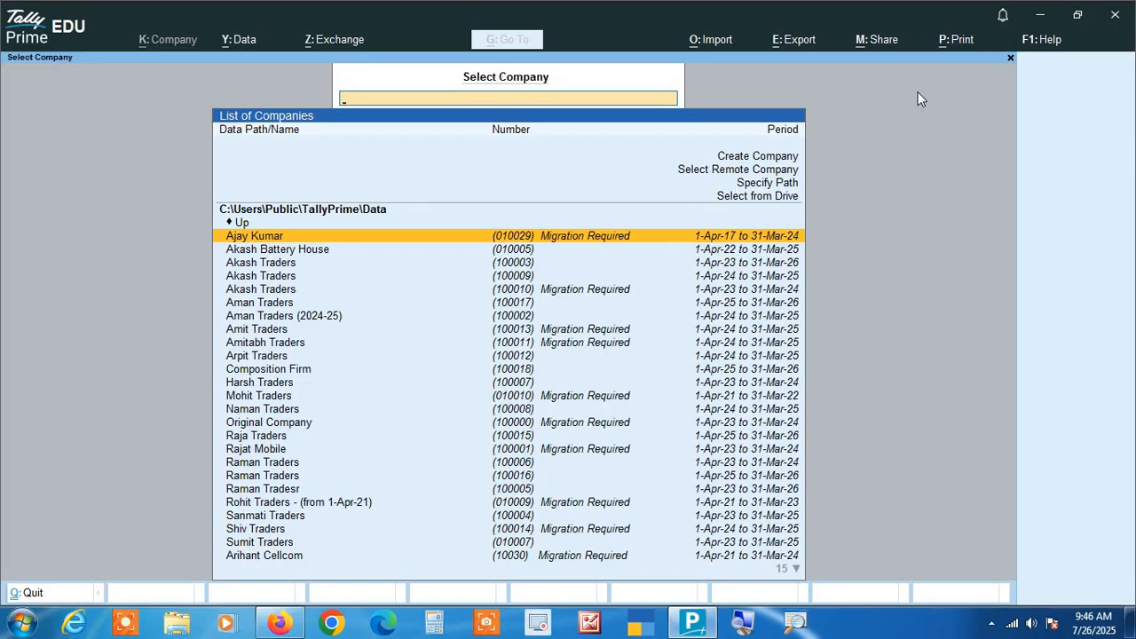
# Step: Start creating a new company named Janki Traders, using the same text as its mailing name
pyautogui.press('Up')
pyautogui.press('Up')
pyautogui.press('Up')
pyautogui.press('Up')
pyautogui.press('Up')
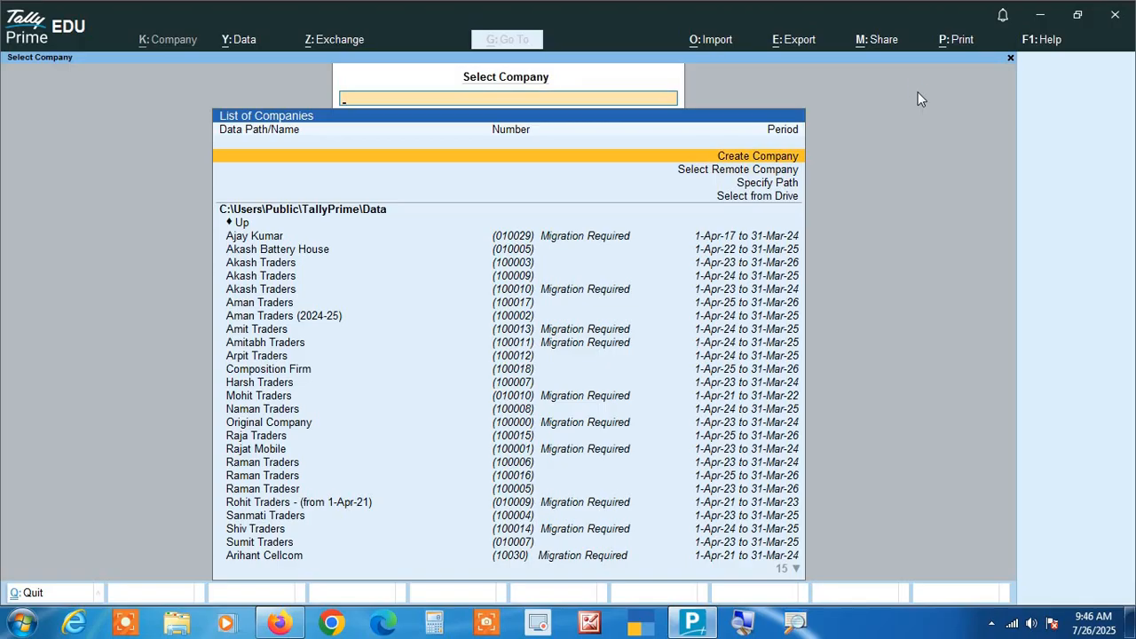
pyautogui.press('Return')
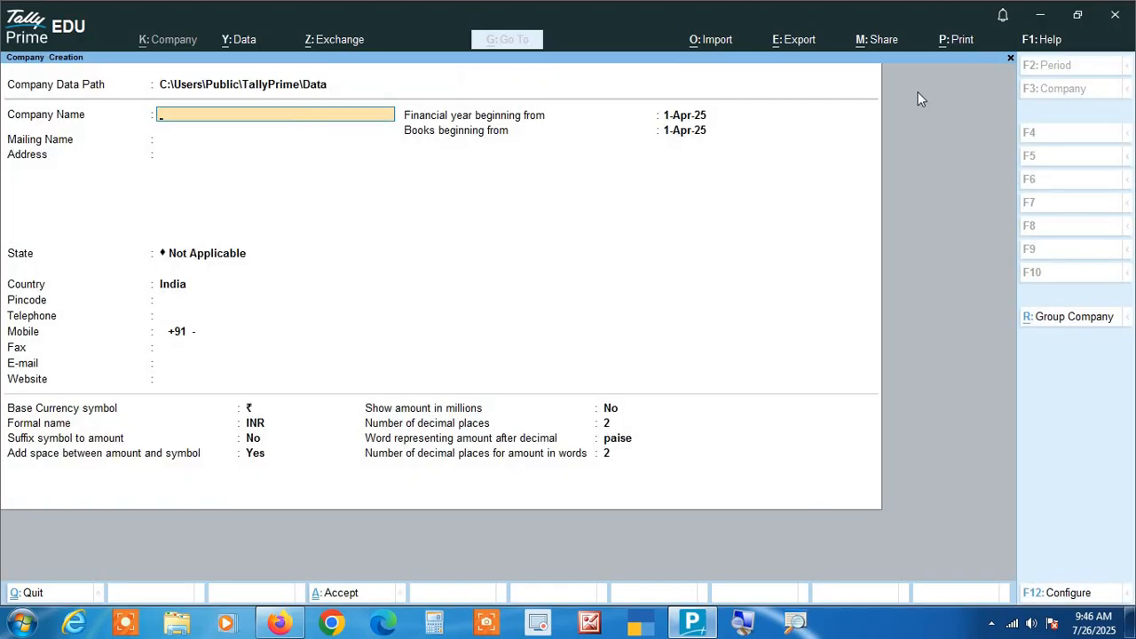
pyautogui.write('Janki Traders')
pyautogui.press('Return')
pyautogui.press('Return')
# Step: Enter the company's street address and city on two address lines
pyautogui.write('12')
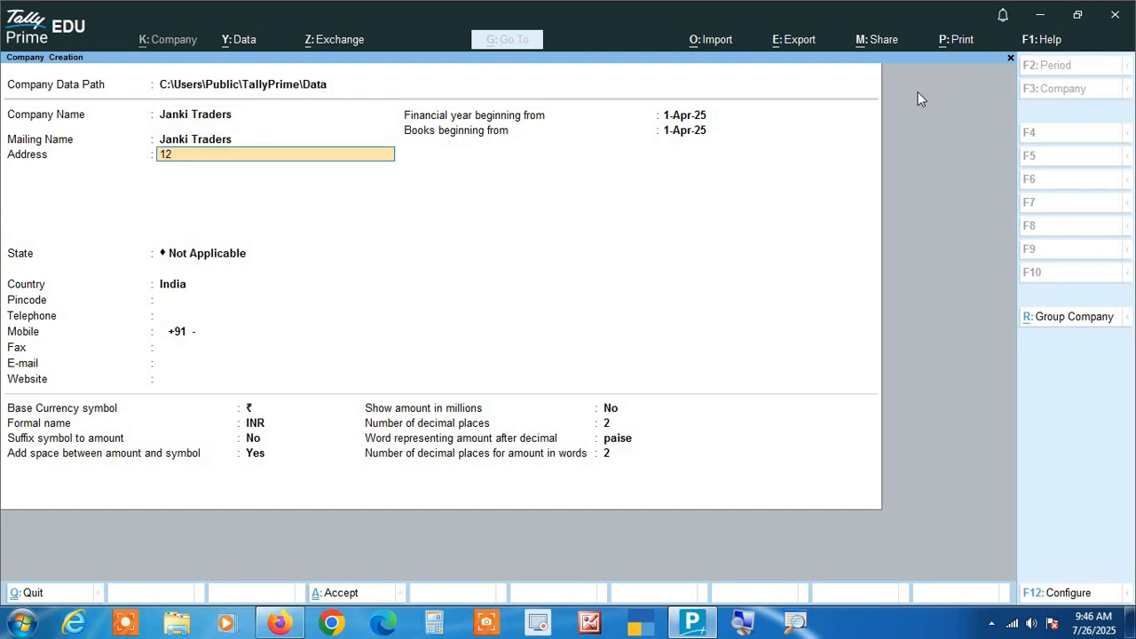
pyautogui.write('5/ Sadar Bazar')
pyautogui.press('Return')
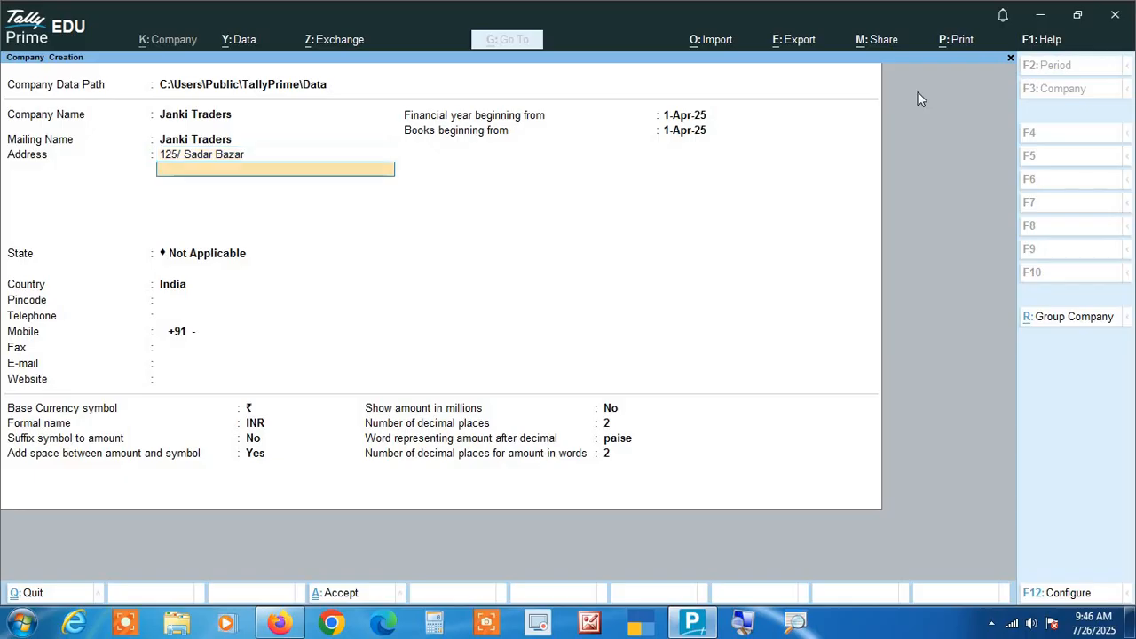
pyautogui.write('Indore')
pyautogui.press('Return')
pyautogui.press('Return')
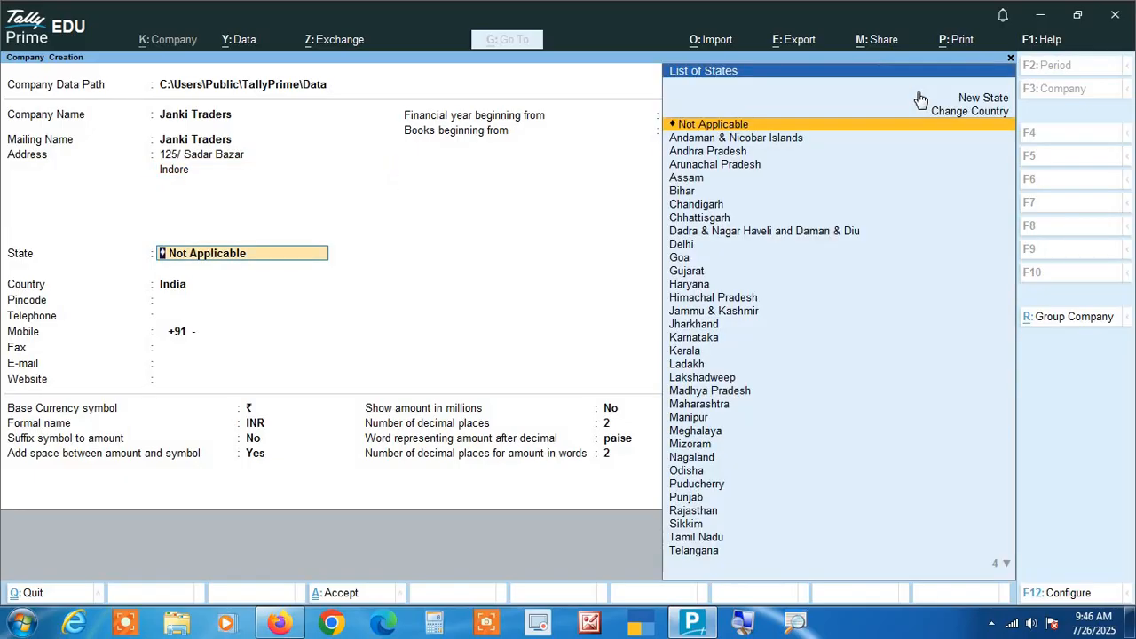
# Step: Set the company's state to Madhya Pradesh, keep India as the country, and leave the contact details empty
pyautogui.write('Ma')
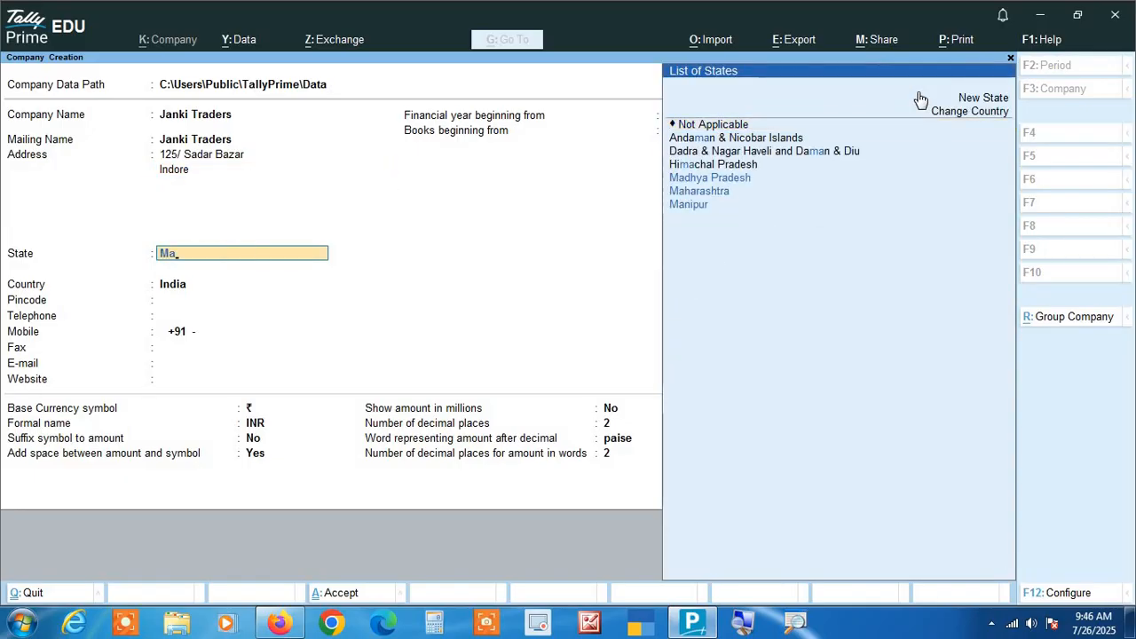
pyautogui.press('Down')
pyautogui.press('Up')
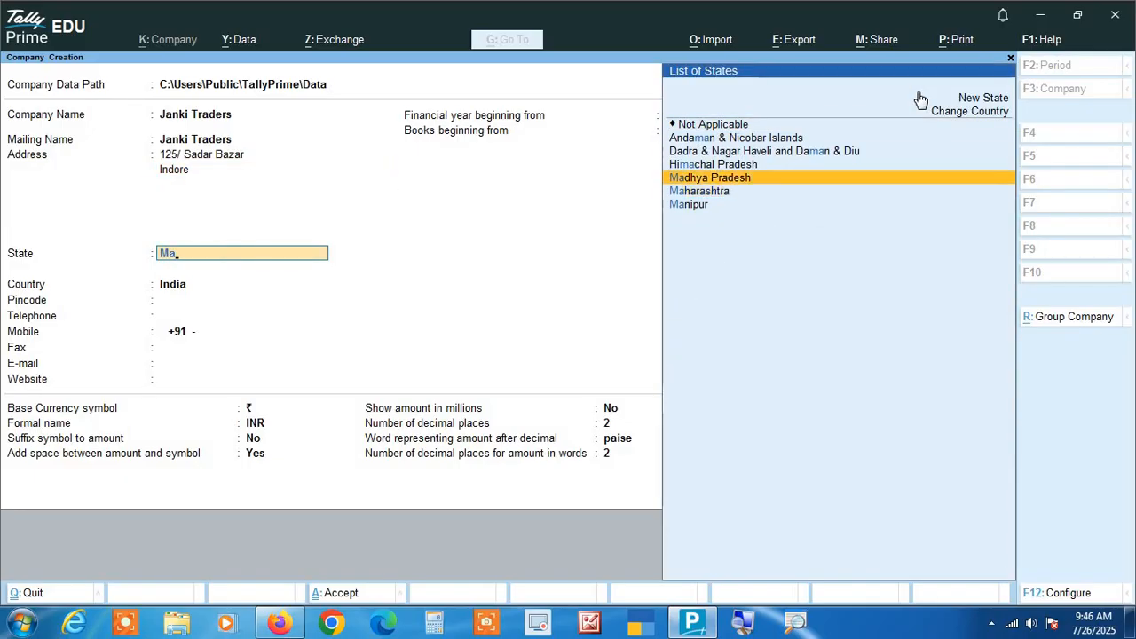
pyautogui.press('Return')
pyautogui.press('Return')
pyautogui.press('Return')
pyautogui.press('Return')
pyautogui.press('Return')
pyautogui.press('Return')
pyautogui.press('Return')
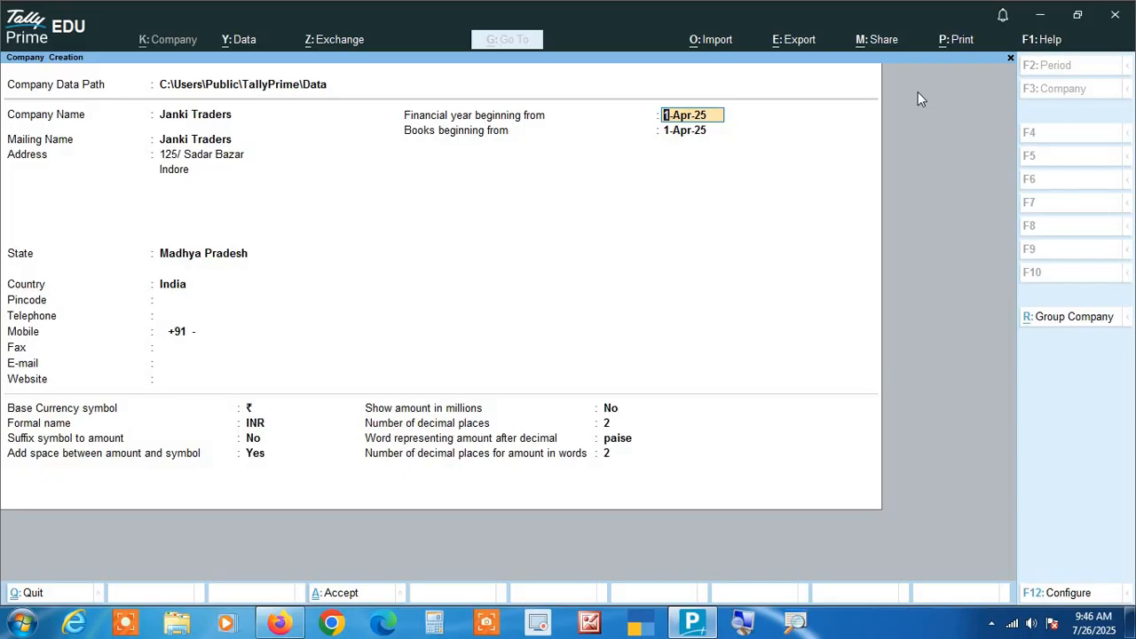
# Step: Create the company with its financial year beginning 1-Apr-25 and leave the feature settings without changes
pyautogui.press('Return')
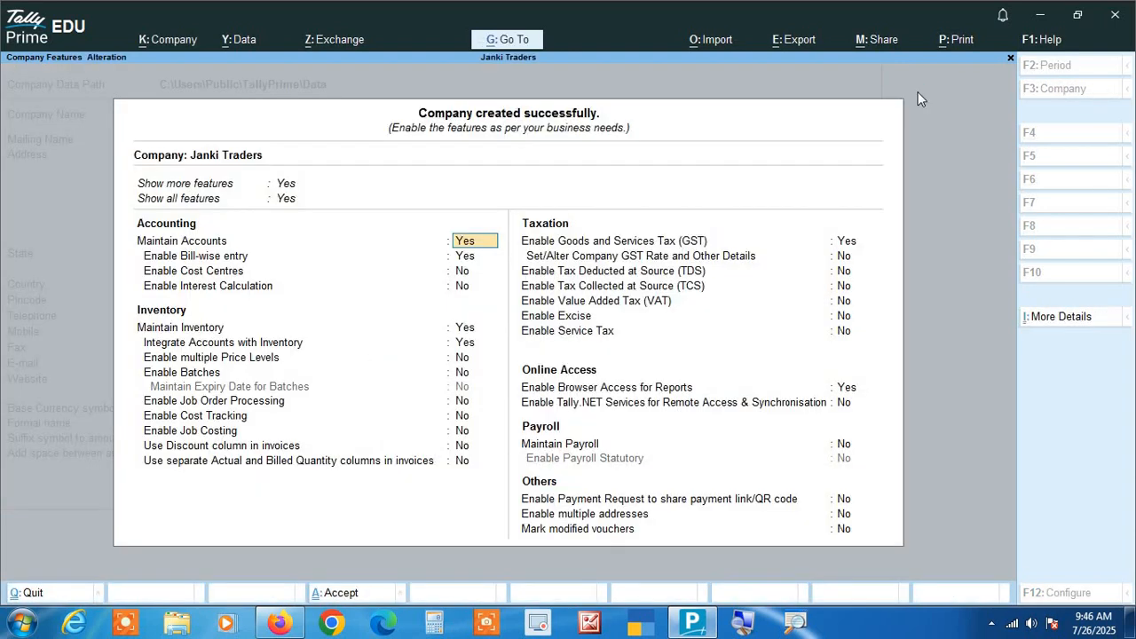
pyautogui.press('Escape')
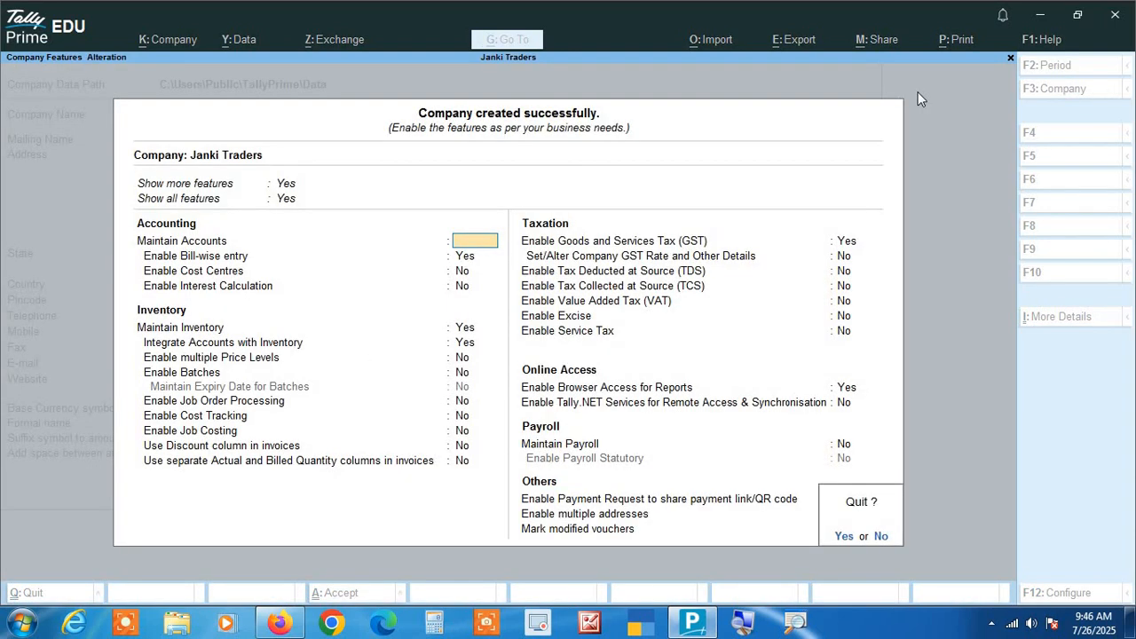
pyautogui.press('Return')
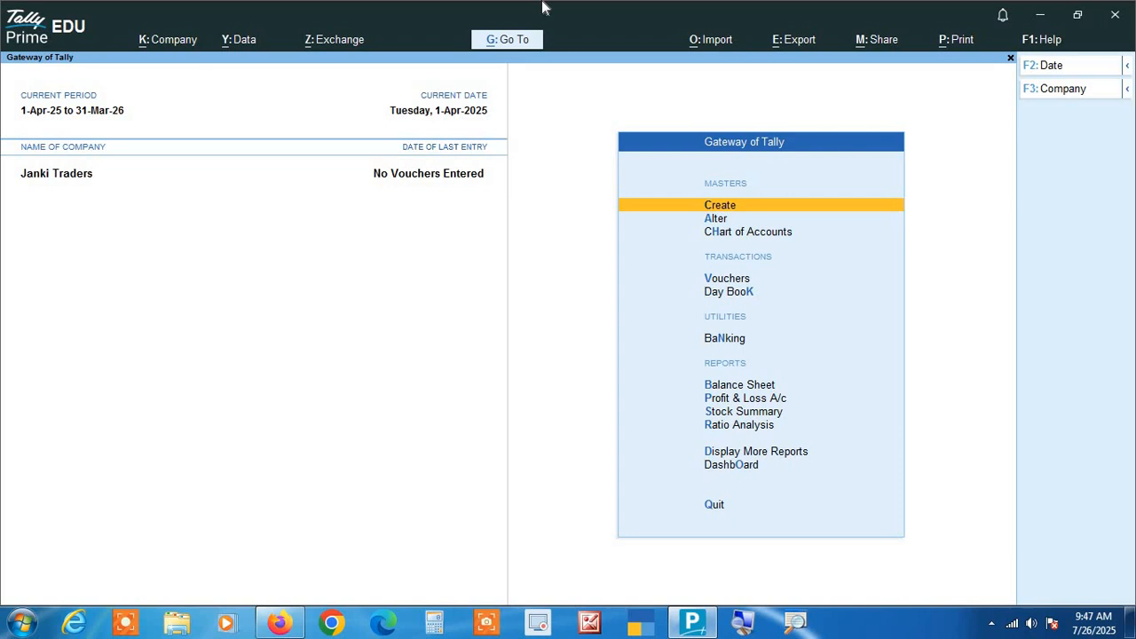
# Step: Open the features of Janki Traders and, with Goods and Services Tax enabled, bring up its GST registration details
pyautogui.press('F11')
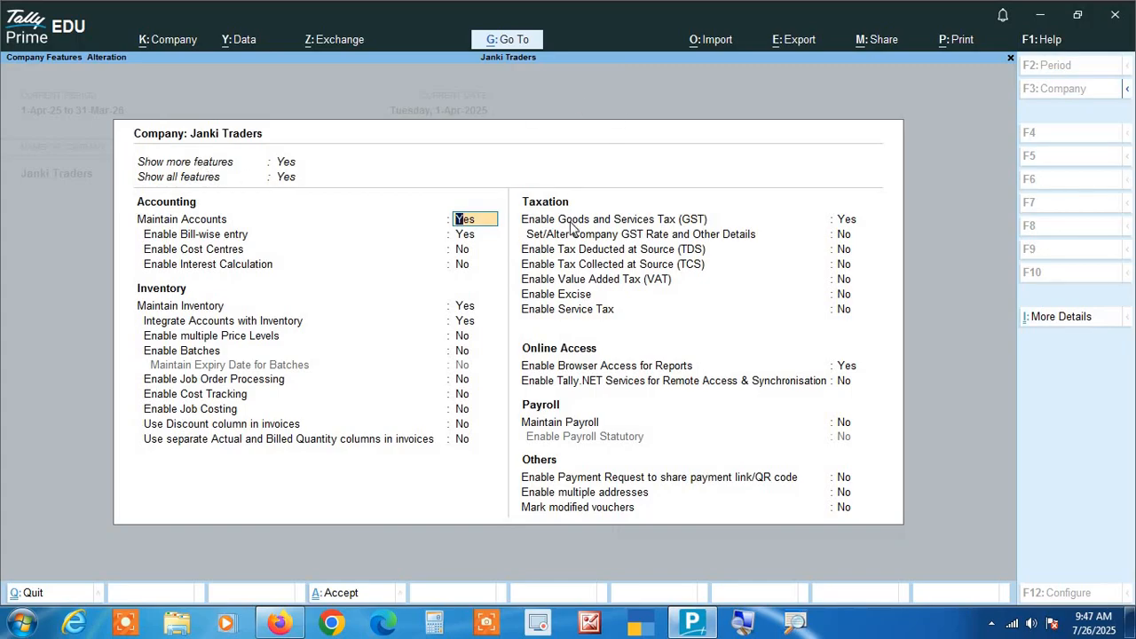
pyautogui.press('Return')
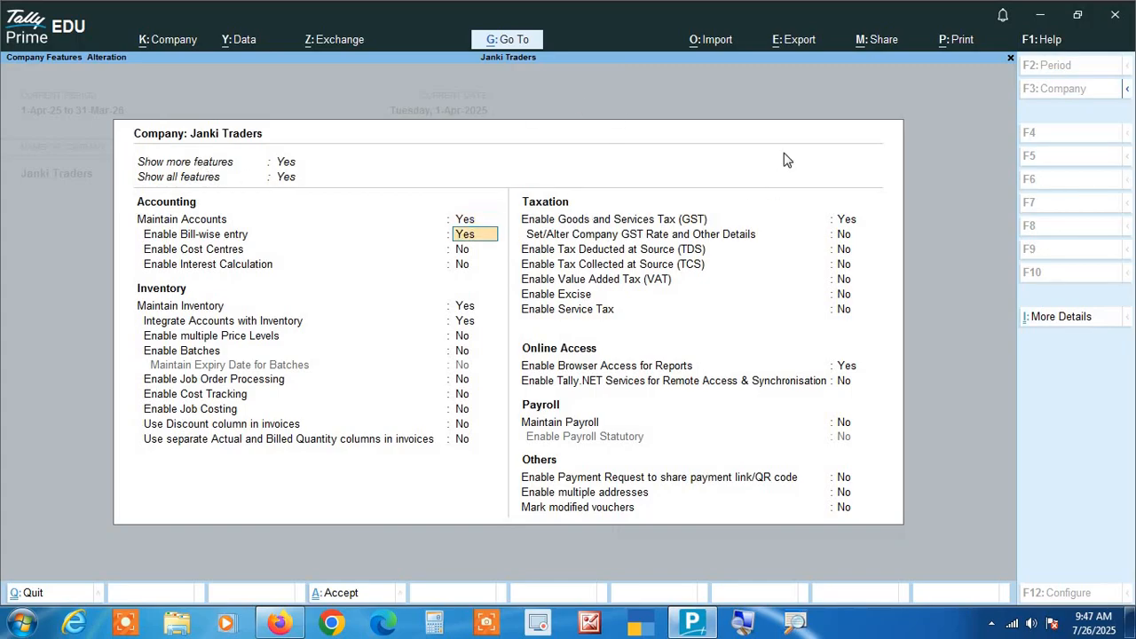
pyautogui.press('Return')
pyautogui.press('Return')
pyautogui.press('Return')
pyautogui.press('Return')
pyautogui.press('Return')
pyautogui.press('Return')
pyautogui.press('Return')
pyautogui.press('Return')
pyautogui.press('Return')
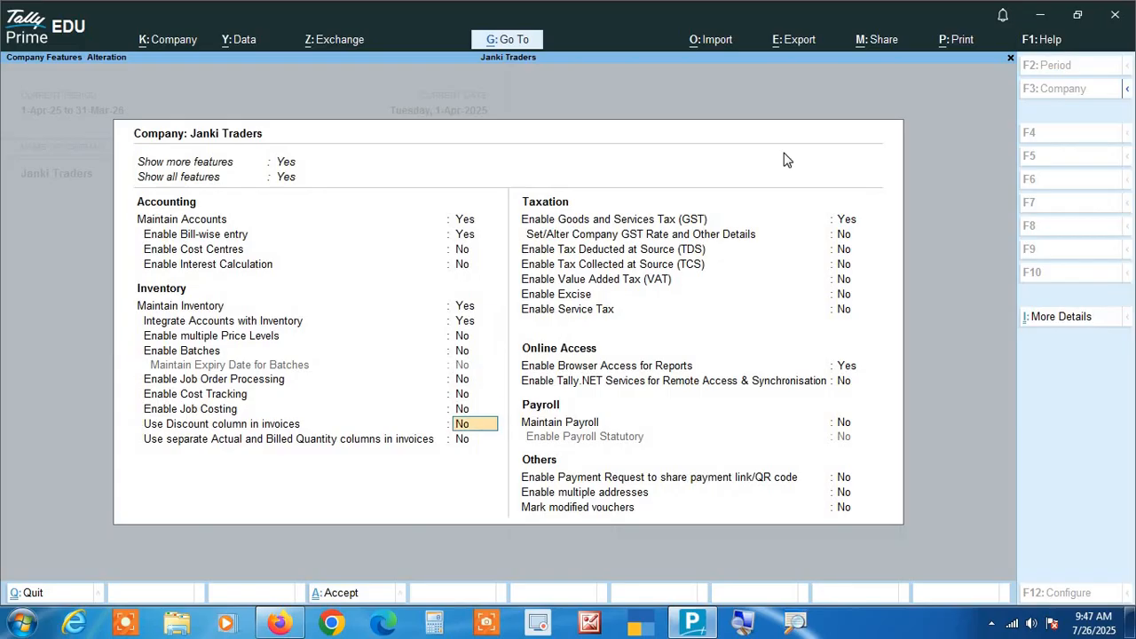
pyautogui.press('Return')
pyautogui.press('Return')
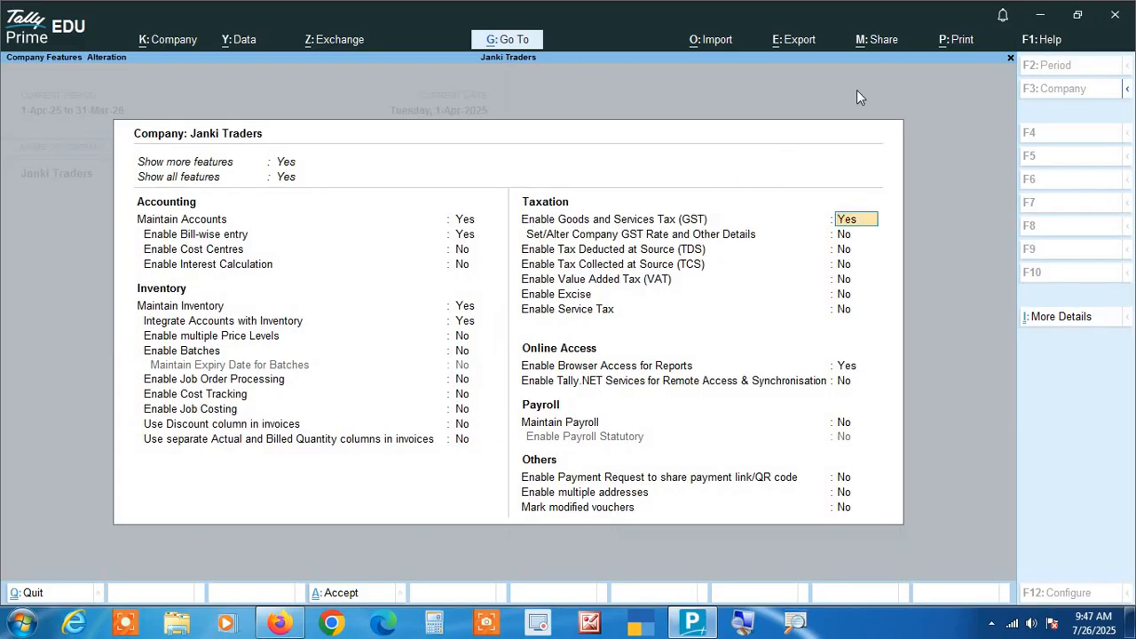
pyautogui.press('Return')
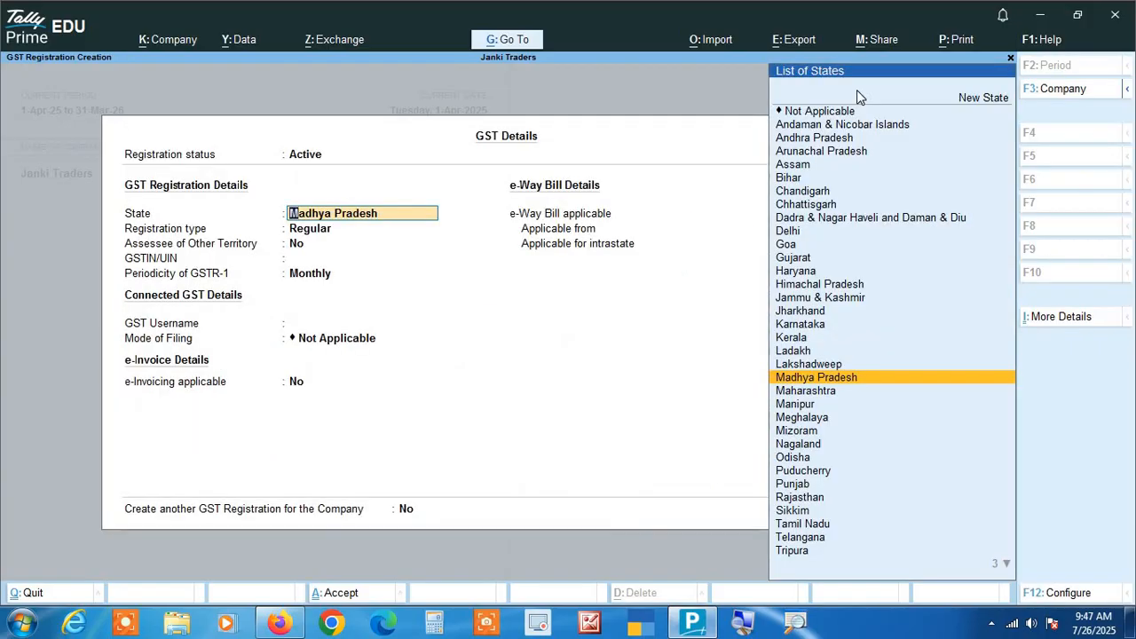
# Step: Keep Madhya Pradesh as the GST state, Regular as the registration type, and No for Assessee of Other Territory
pyautogui.click(744, 624)
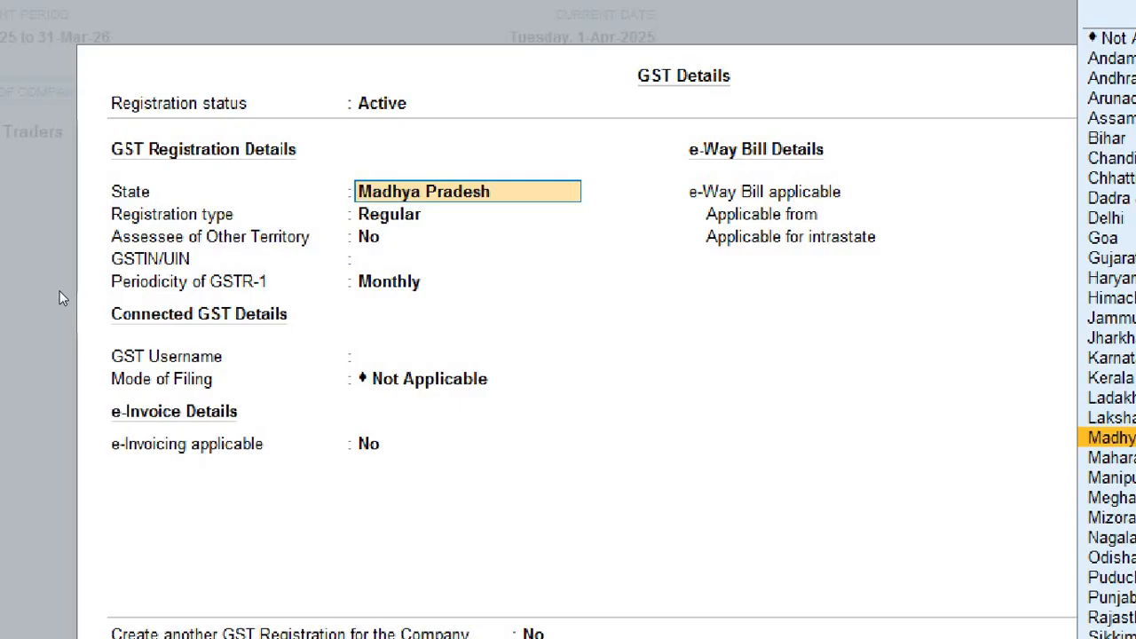
pyautogui.press('Return')
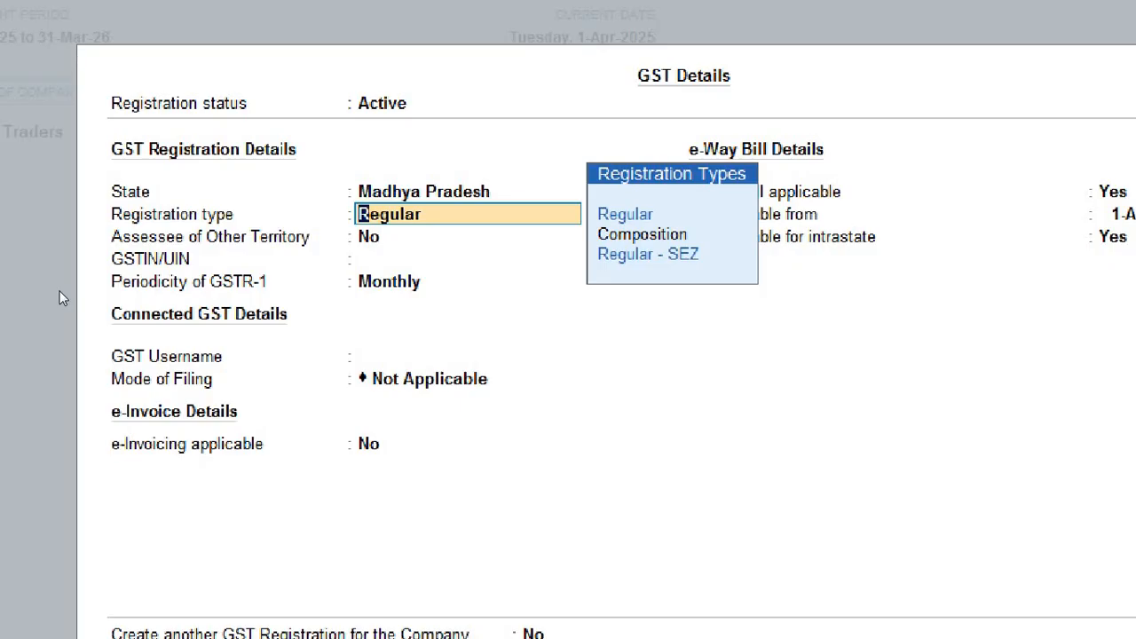
pyautogui.press('Return')
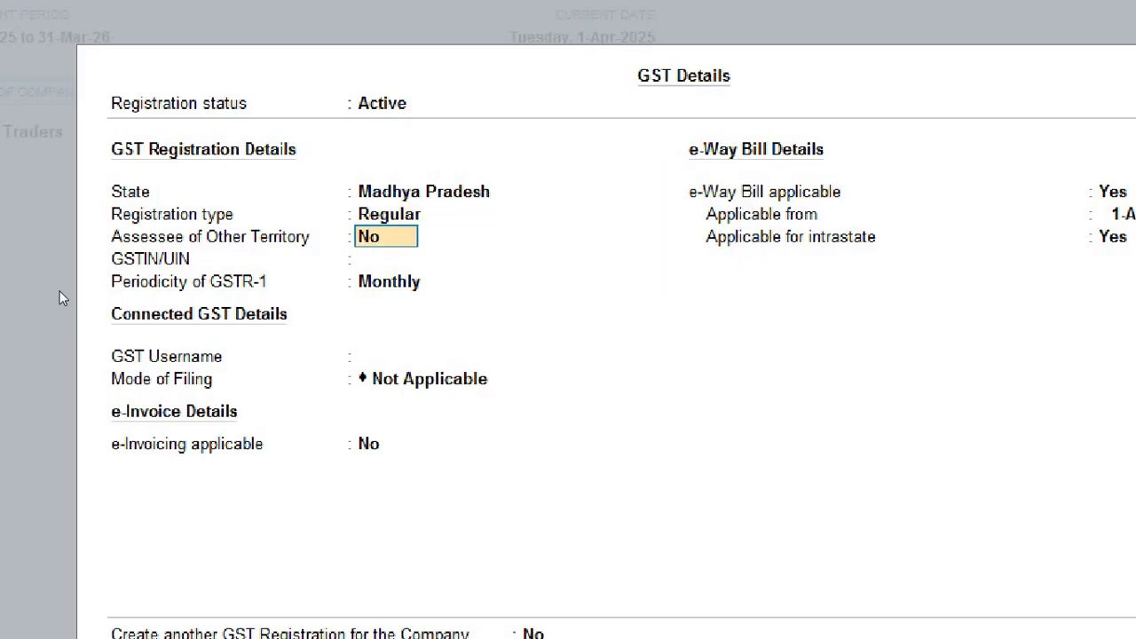
pyautogui.press('Return')
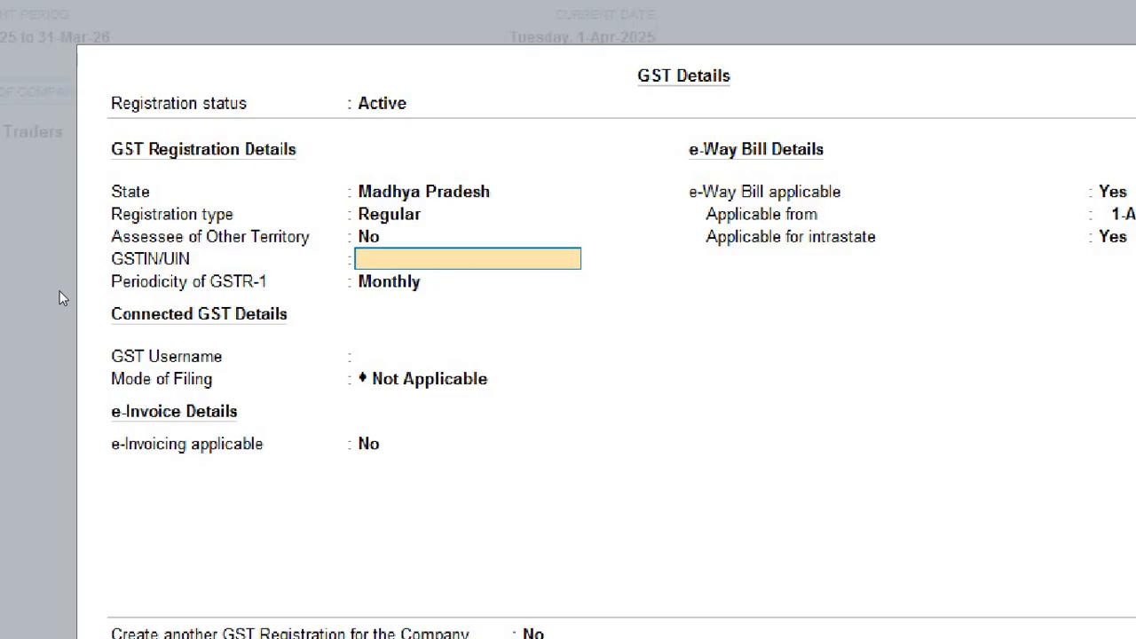
# Step: Enter the company's GSTIN/UIN, keep the GSTR-1 periodicity Monthly, and save the GST details and company features
pyautogui.write('23JHGFD4512')
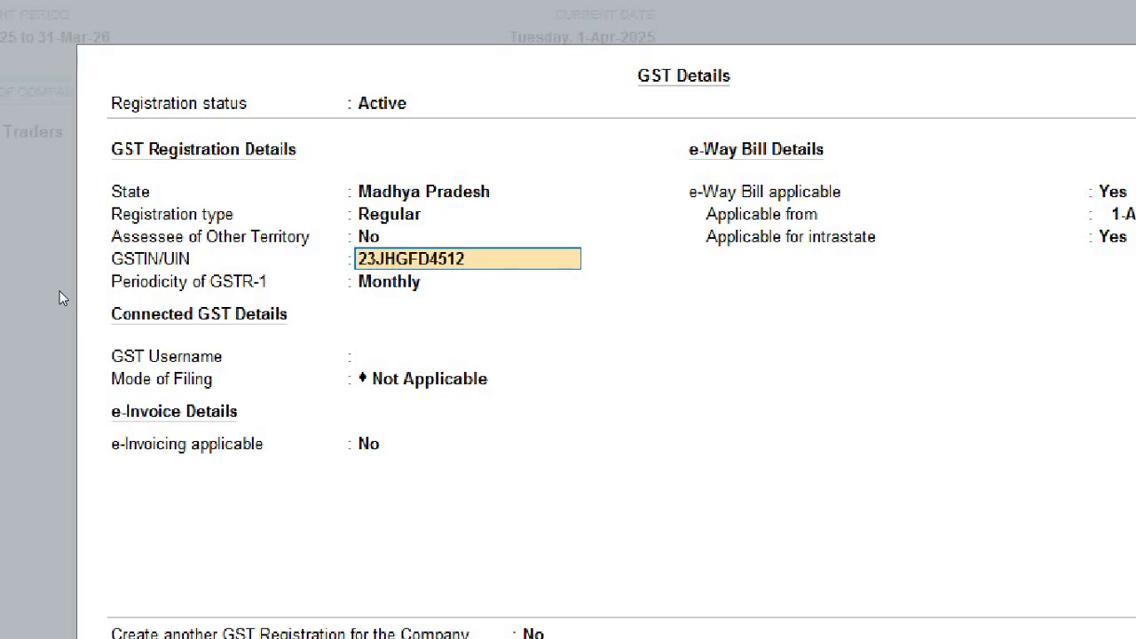
pyautogui.write('J1Z4')
pyautogui.press('Return')
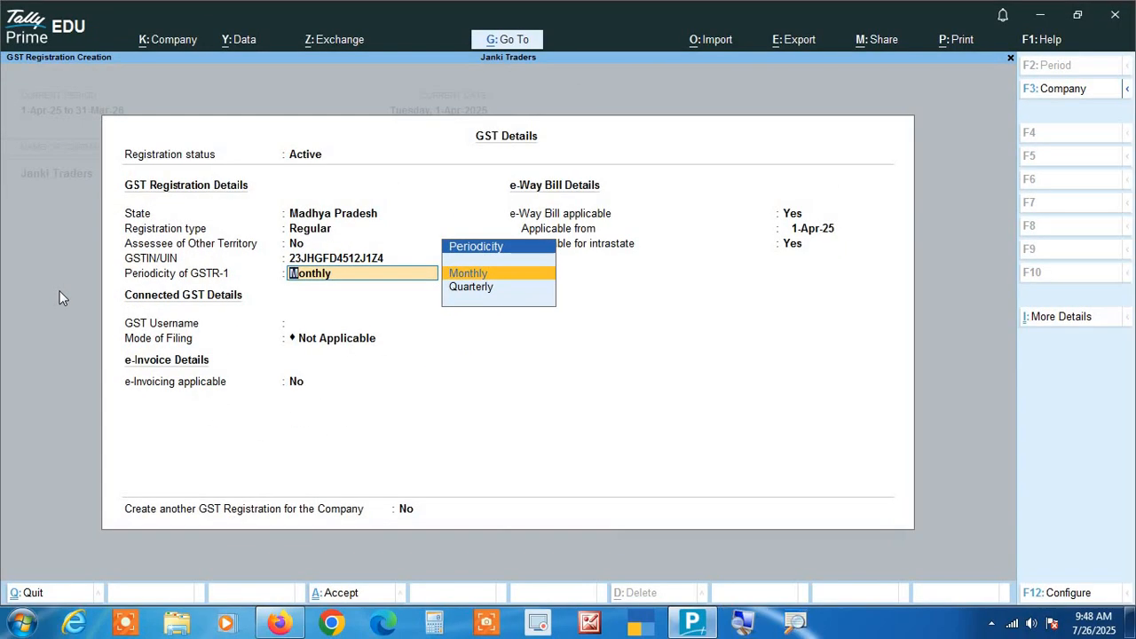
pyautogui.press('Return')
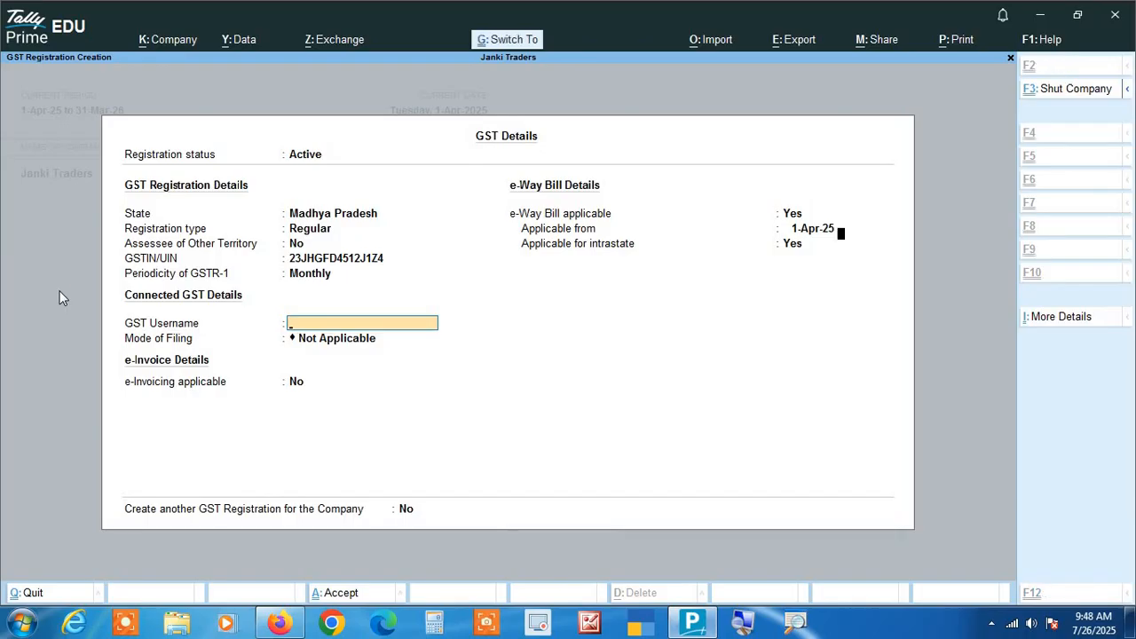
pyautogui.hotkey('ctrl', 'a')
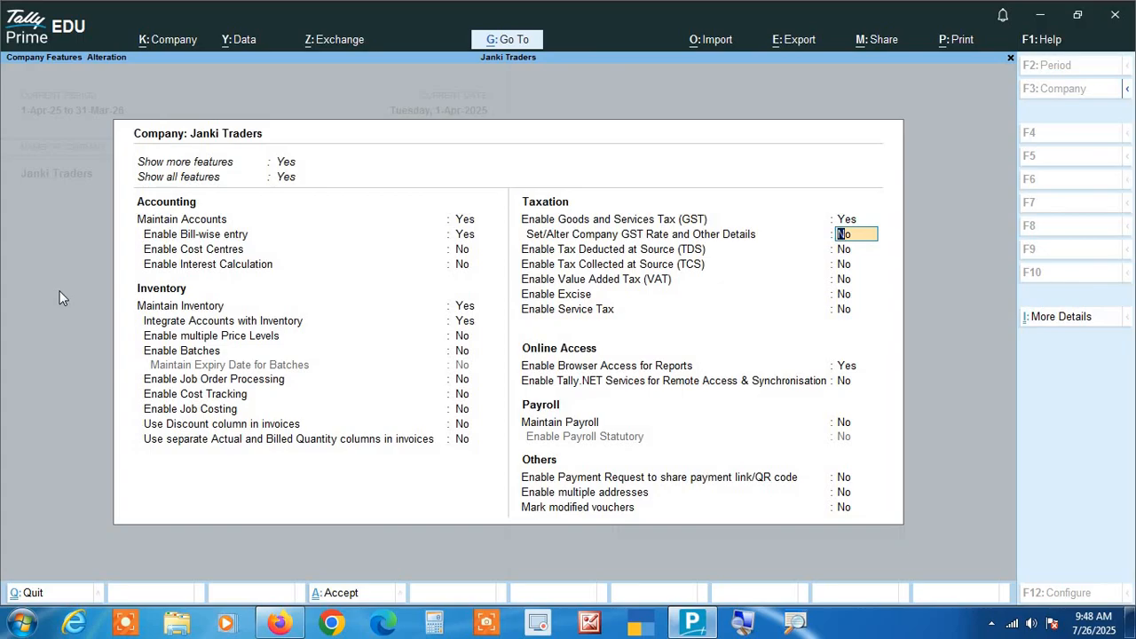
pyautogui.press('ctrl')
pyautogui.hotkey('ctrl', 'a')
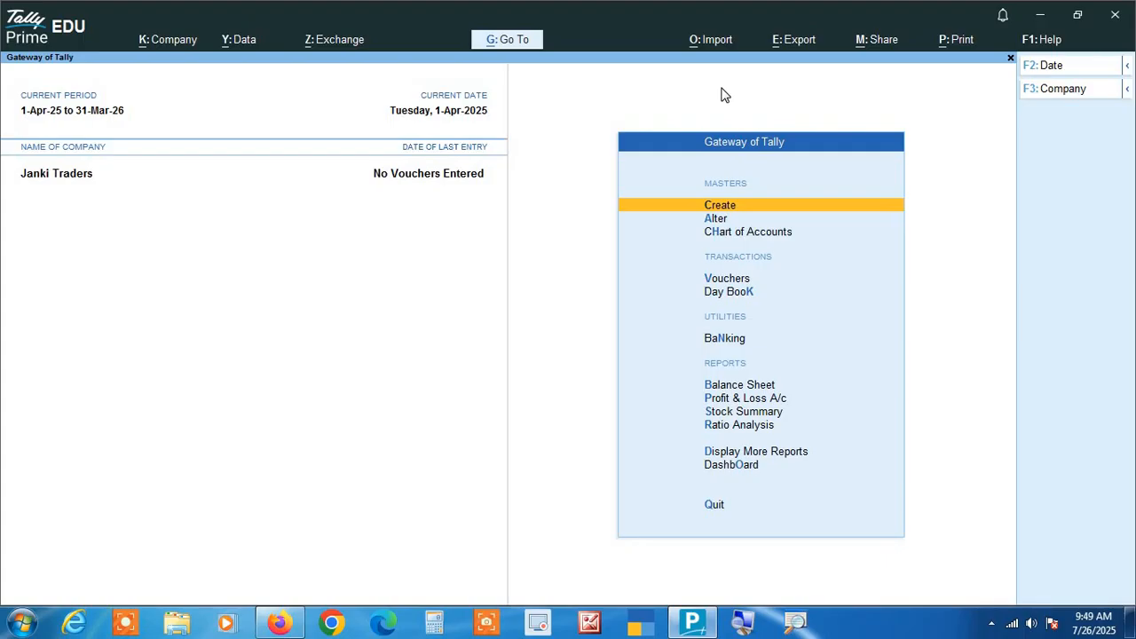
# Step: Start a new ledger named Cgst and place it under the Duties & Taxes group
pyautogui.press('Return')
pyautogui.press('Down')
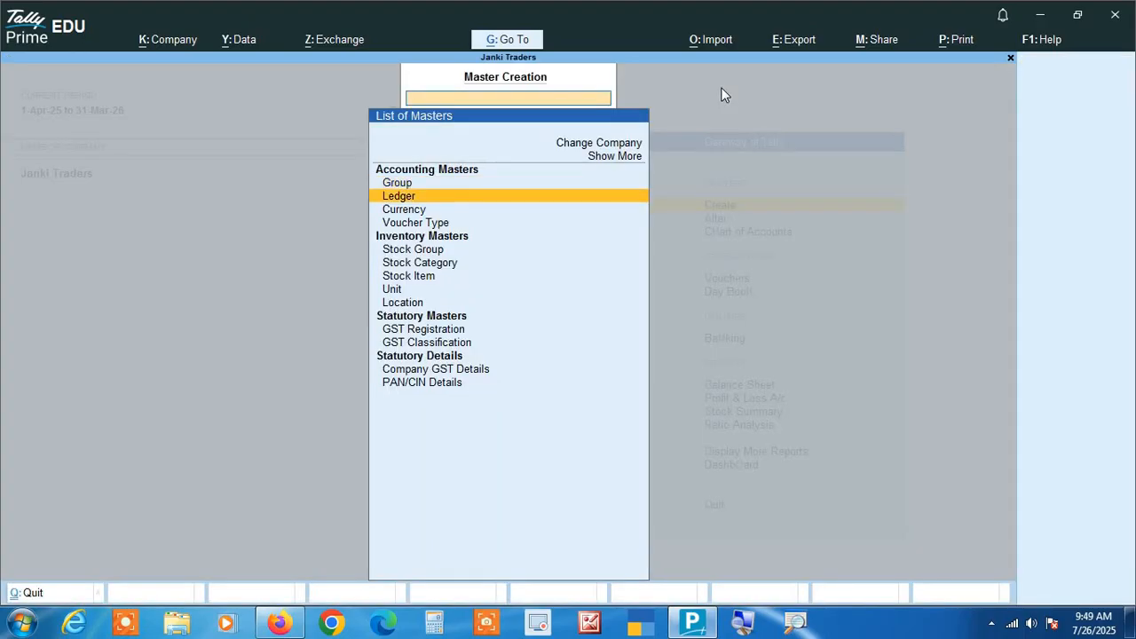
pyautogui.press('Return')
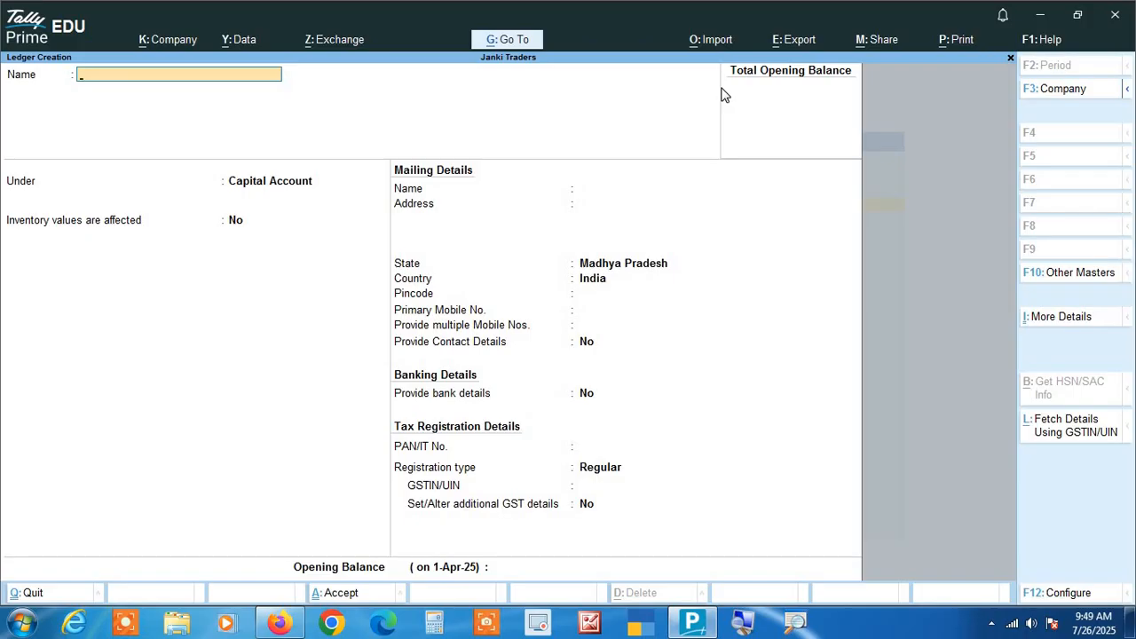
pyautogui.write('Cgst')
pyautogui.press('Return')
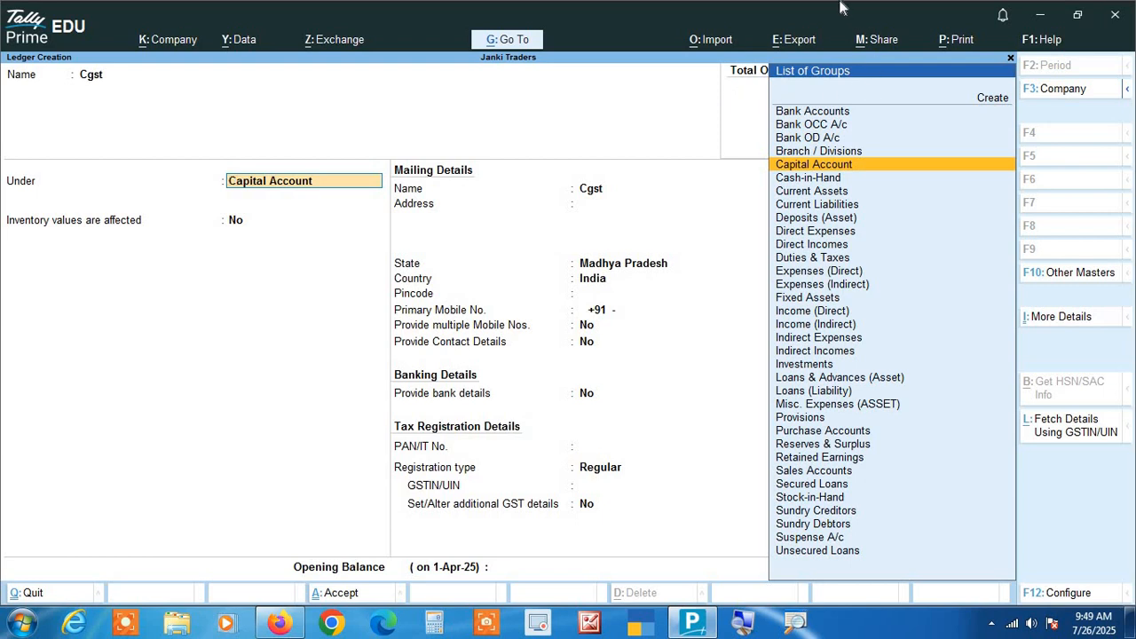
pyautogui.write('Du')
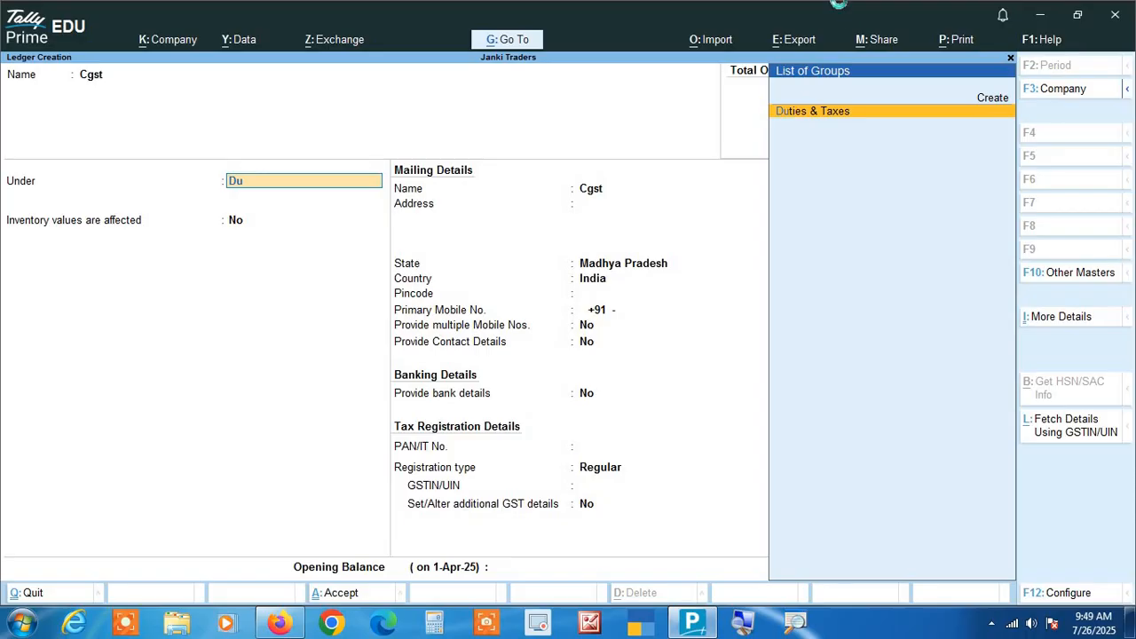
pyautogui.press('Return')
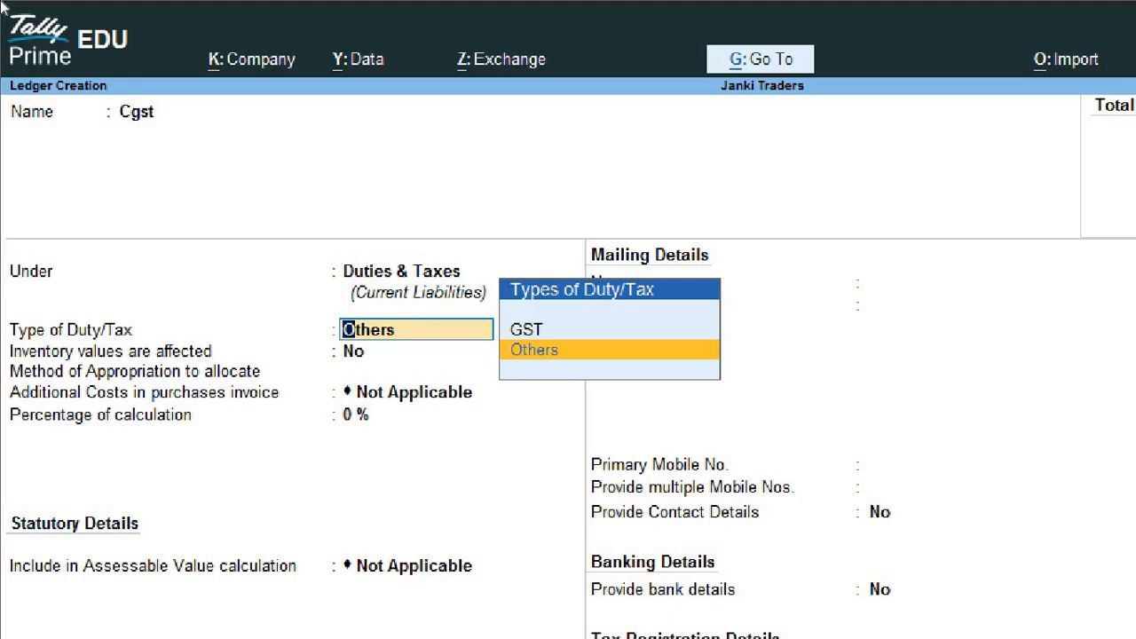
# Step: Set the Cgst ledger's type of duty/tax to GST and its tax type to CGST, and save the ledger
pyautogui.press('Up')
pyautogui.press('Down')
pyautogui.press('Up')
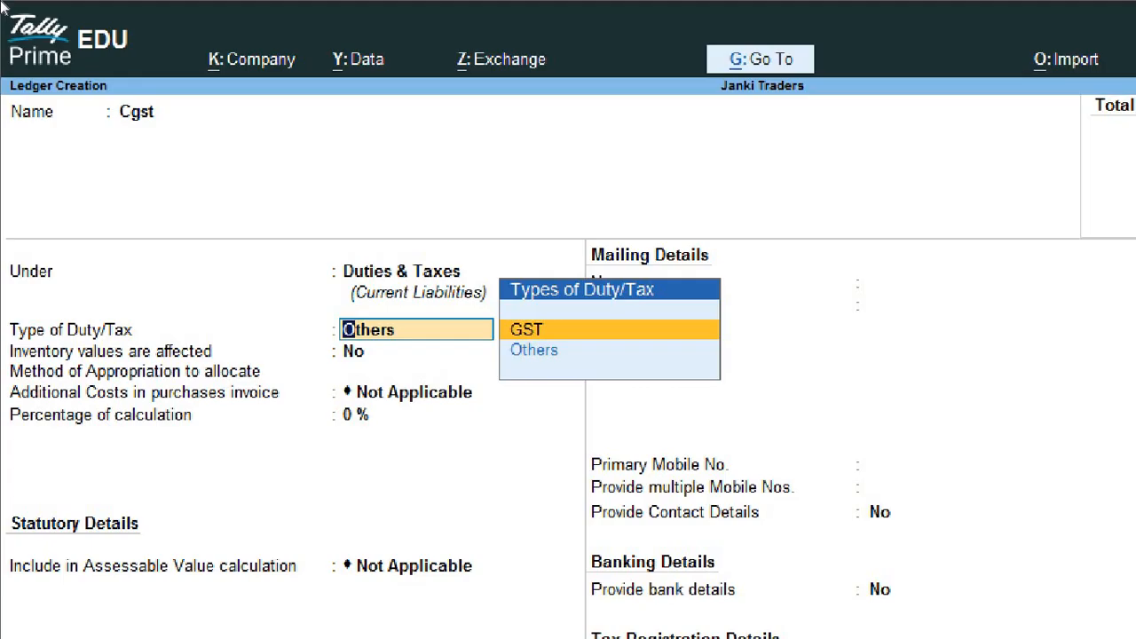
pyautogui.press('Return')
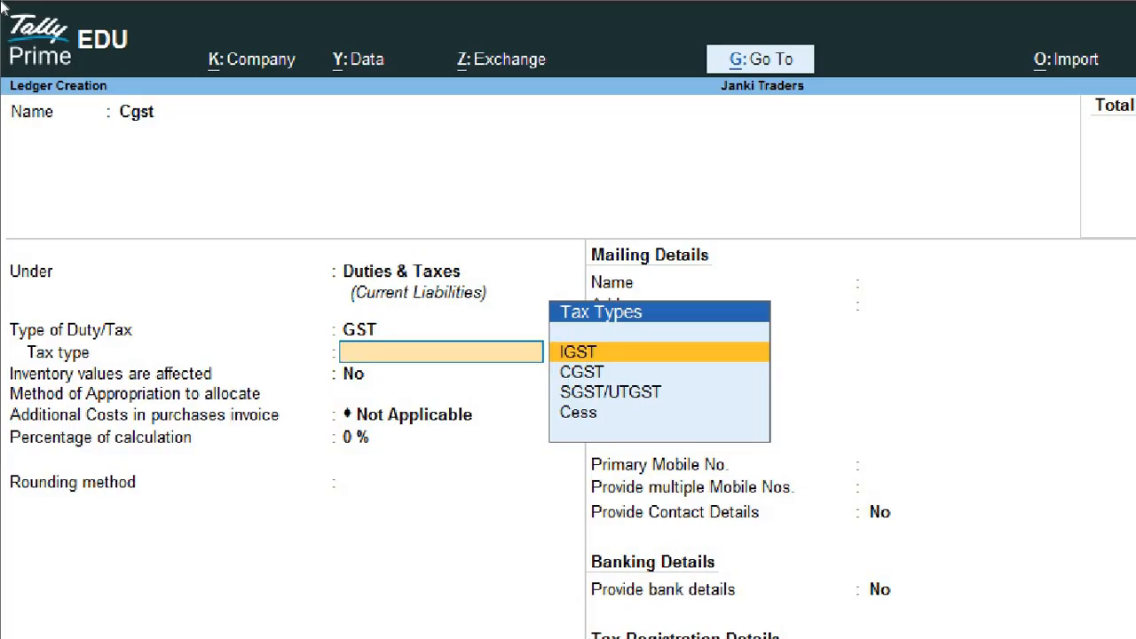
pyautogui.press('Down')
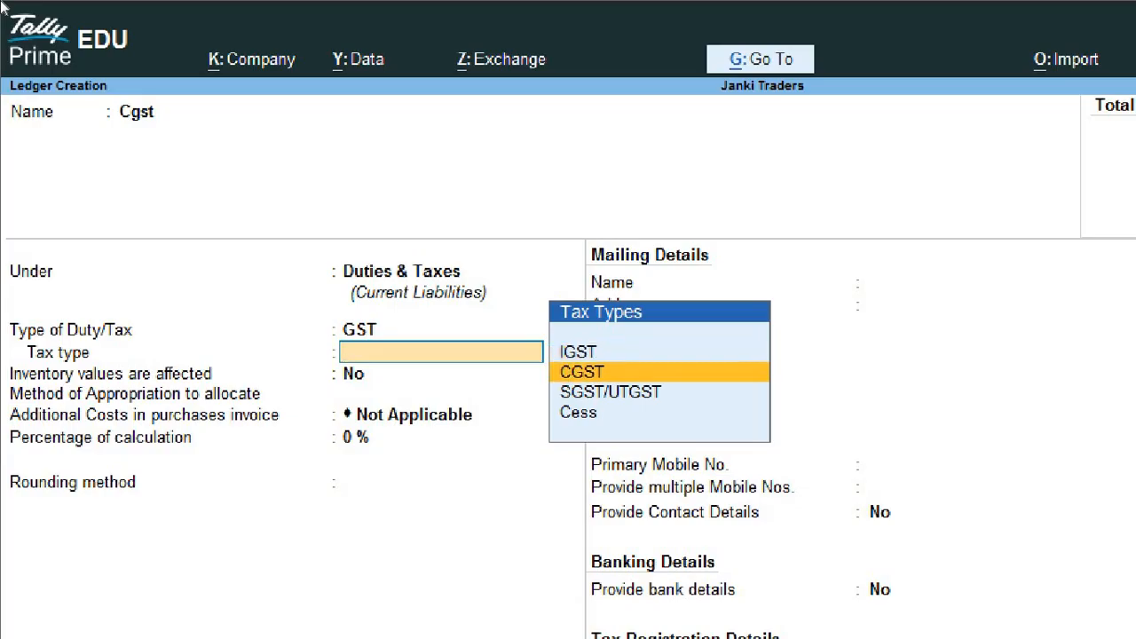
pyautogui.press('Return')
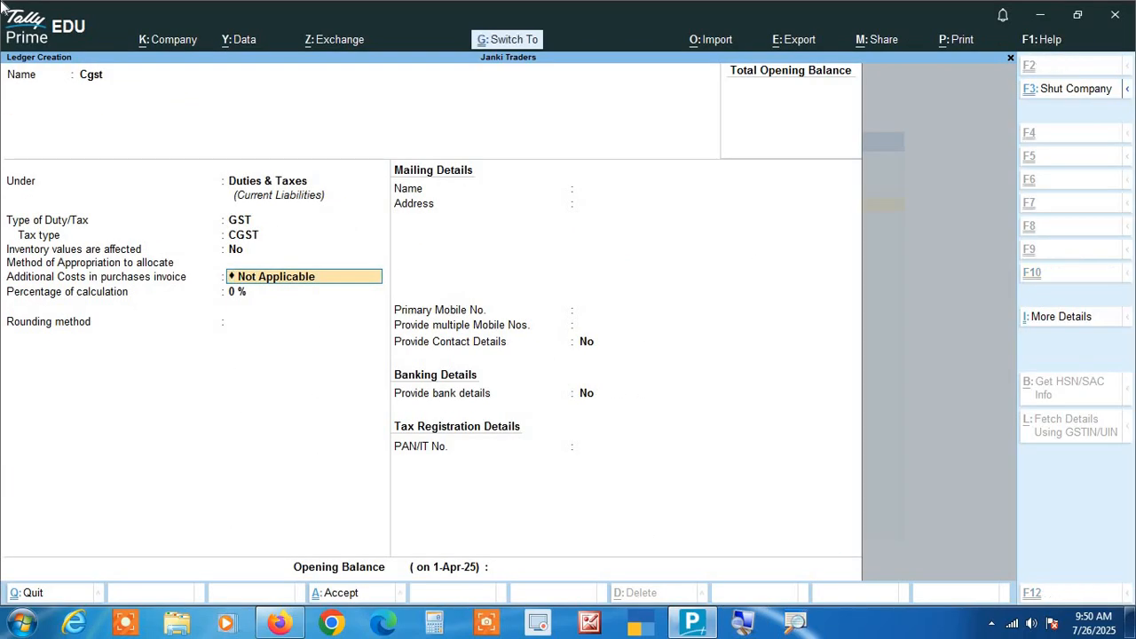
pyautogui.hotkey('ctrl', 'a')
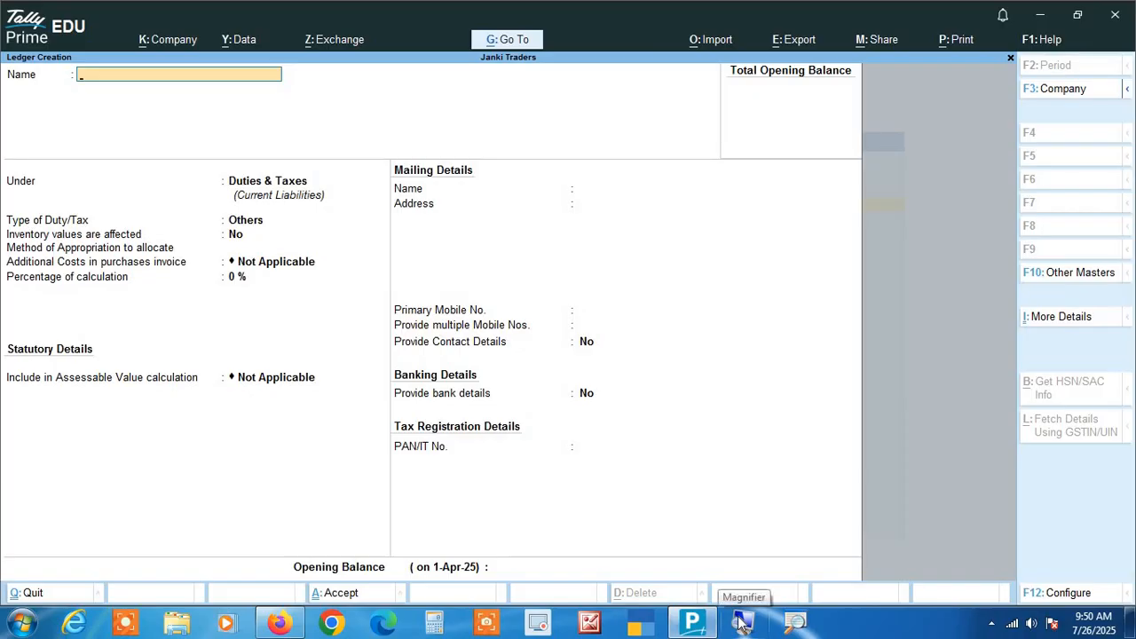
# Step: Create the Sgst ledger under Duties & Taxes with duty/tax type GST and tax type SGST/UTGST, and save it
pyautogui.write('Sgst')
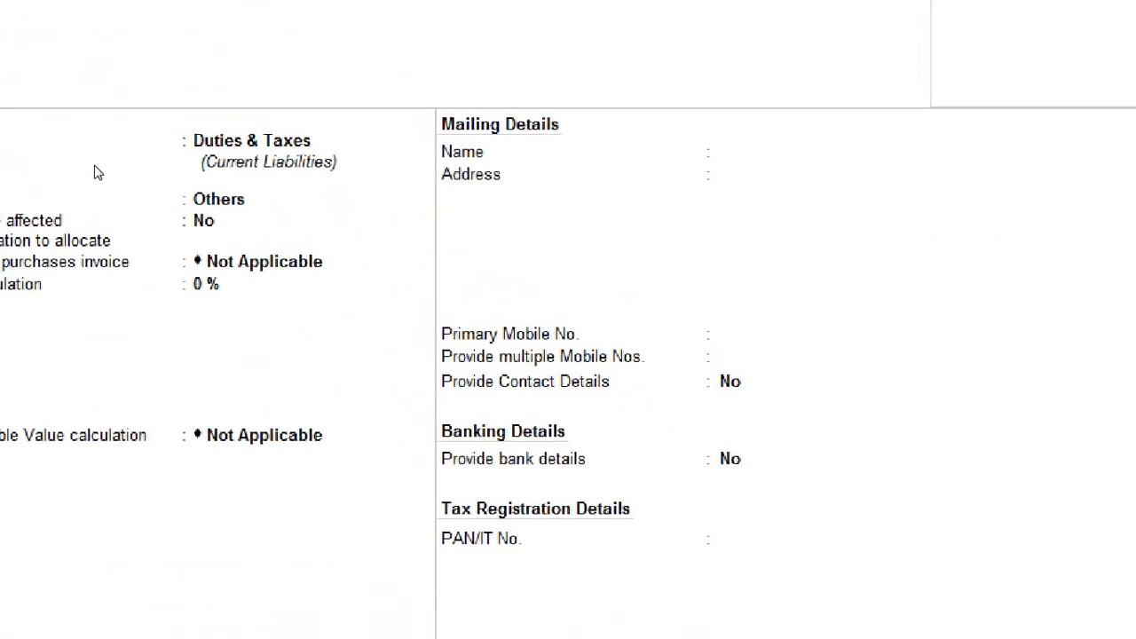
pyautogui.press('Return')
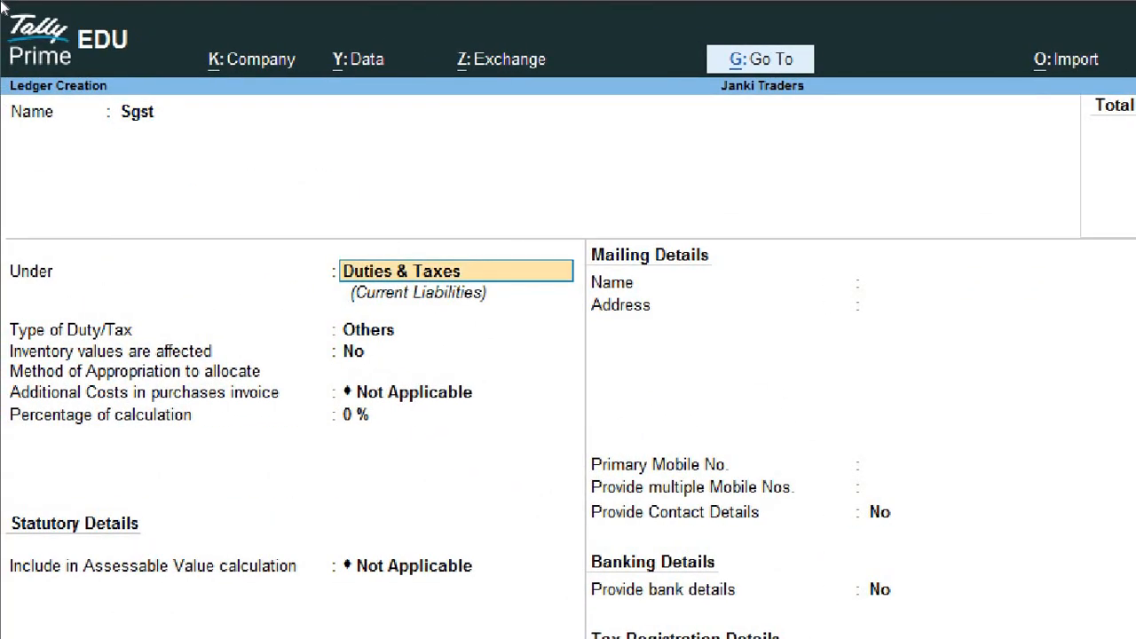
pyautogui.press('Return')
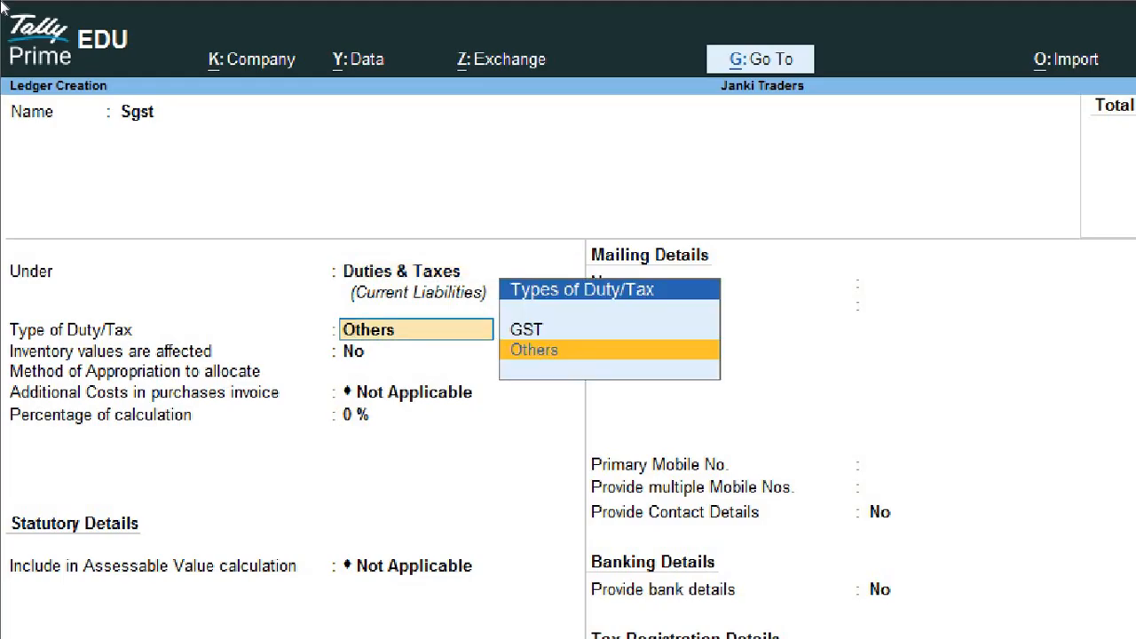
pyautogui.press('Up')
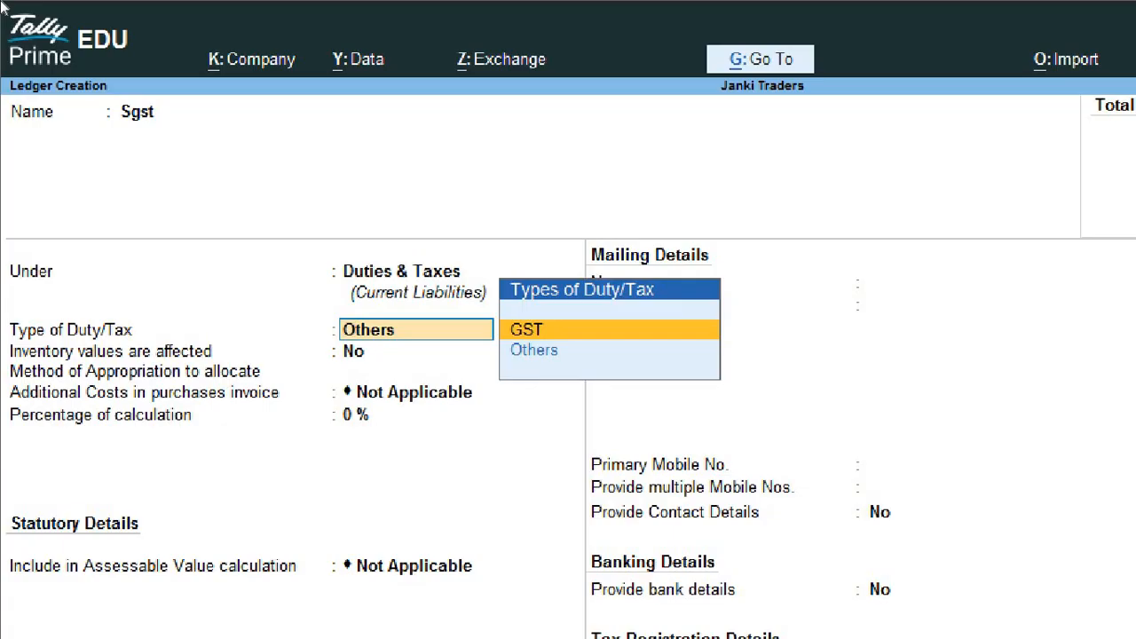
pyautogui.press('Return')
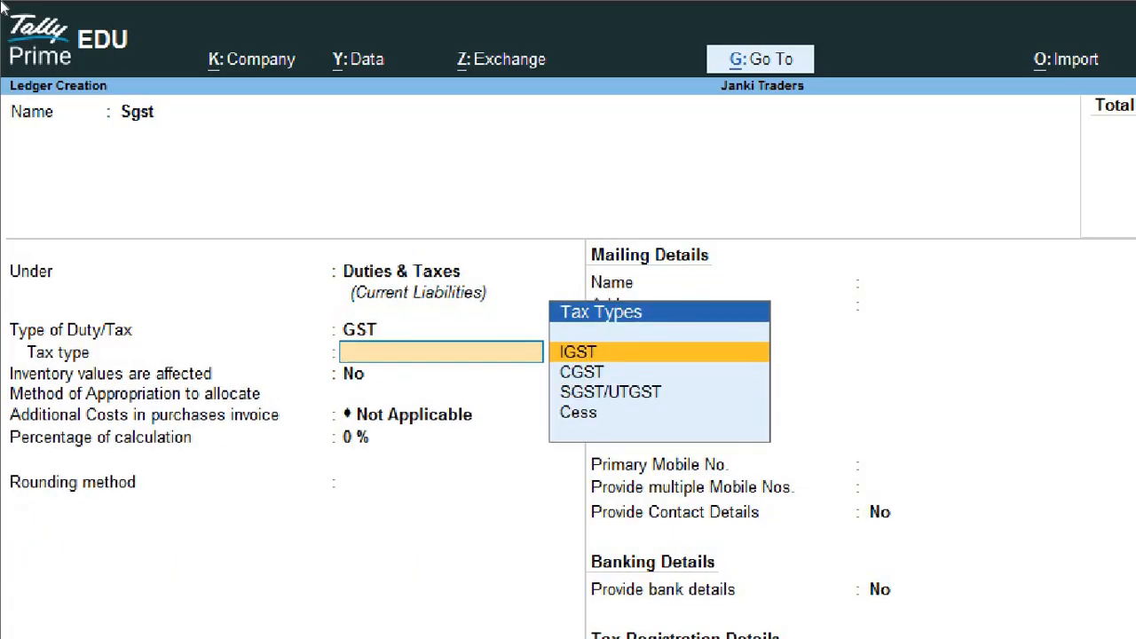
pyautogui.press('Down')
pyautogui.press('Down')
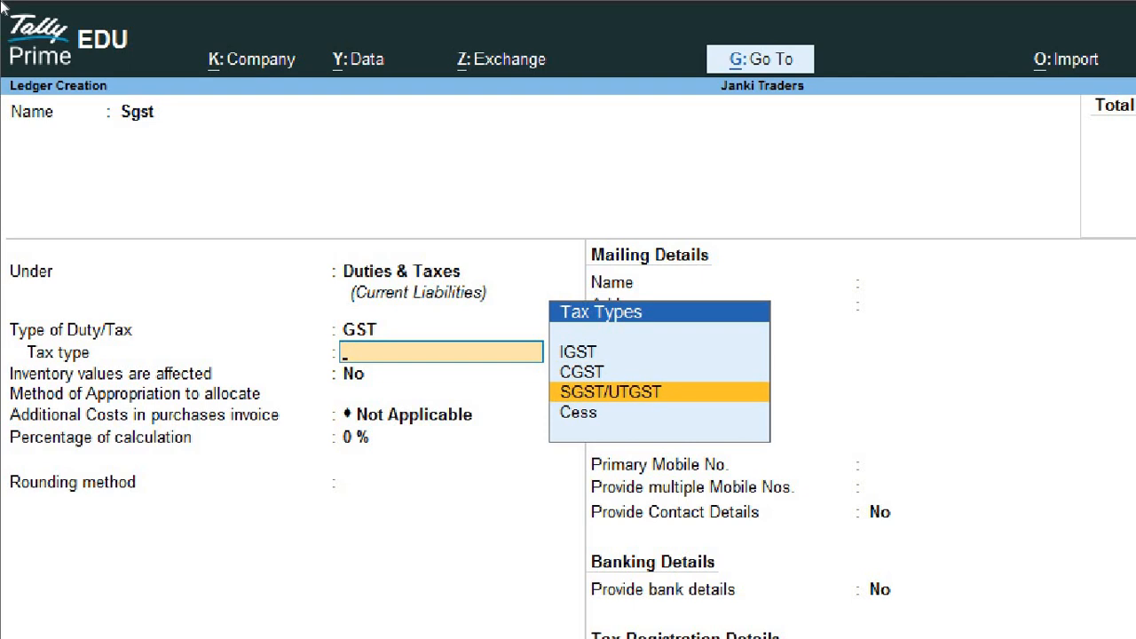
pyautogui.press('Return')
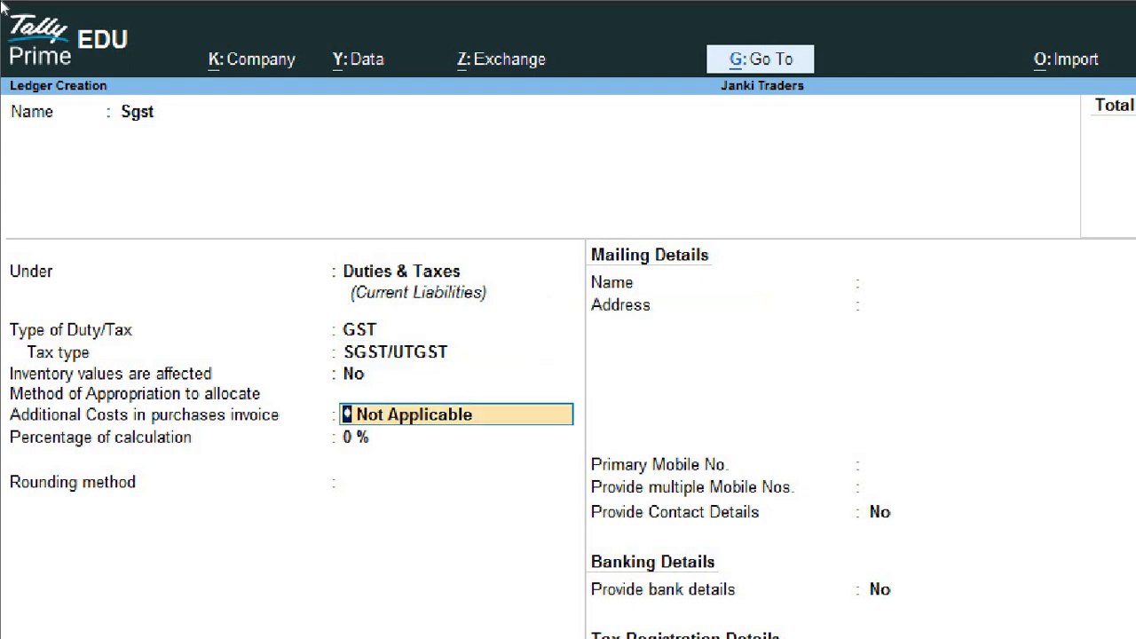
pyautogui.press('ctrl')
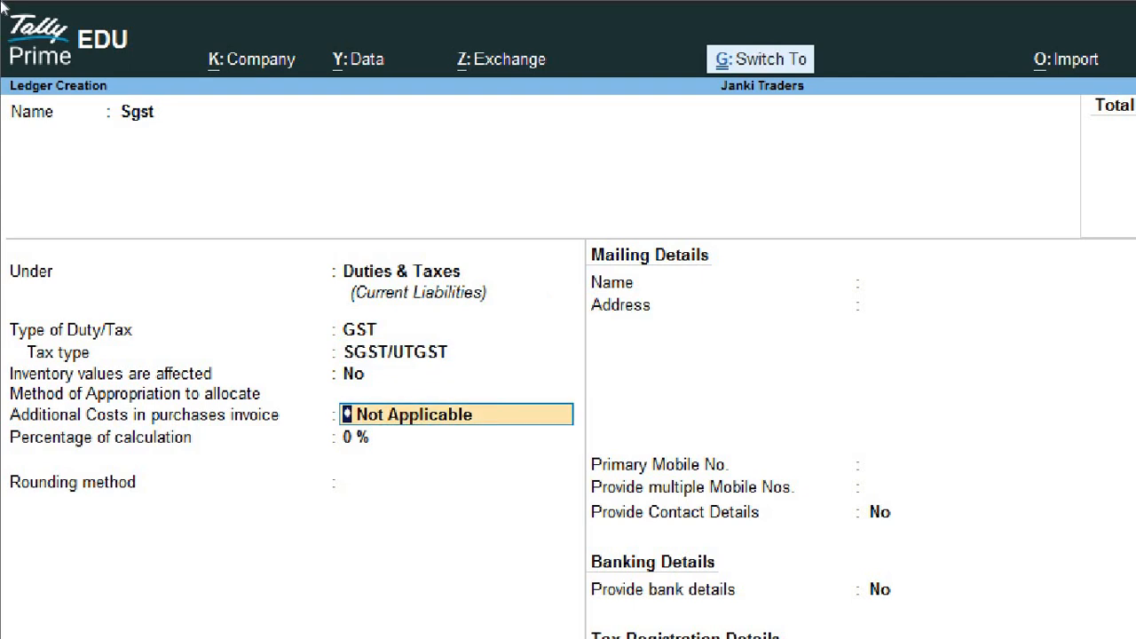
pyautogui.hotkey('ctrl', 'a')
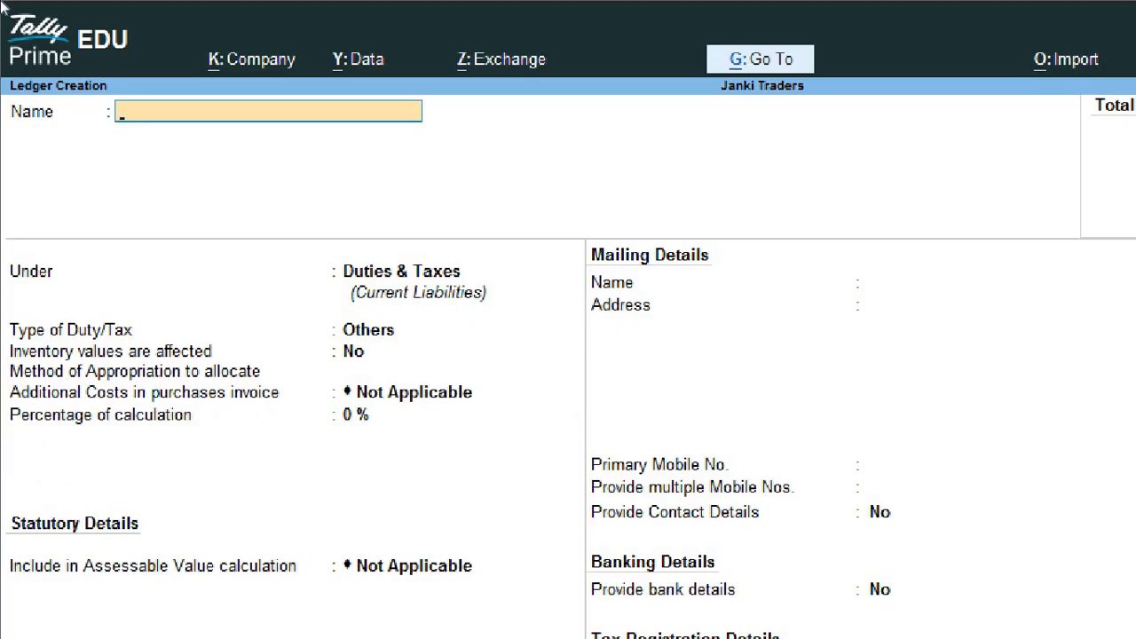
# Step: Create and save the Igst ledger under Duties & Taxes with duty/tax type GST and tax type IGST, and leave ledger creation
pyautogui.write('Igst')
pyautogui.press('Return')
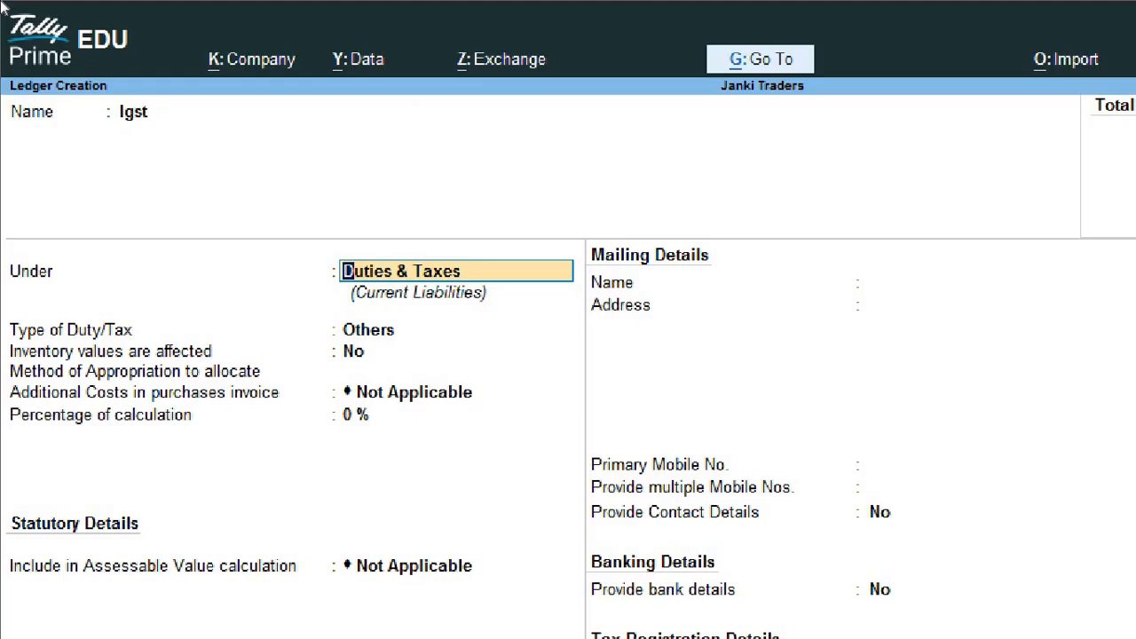
pyautogui.press('Return')
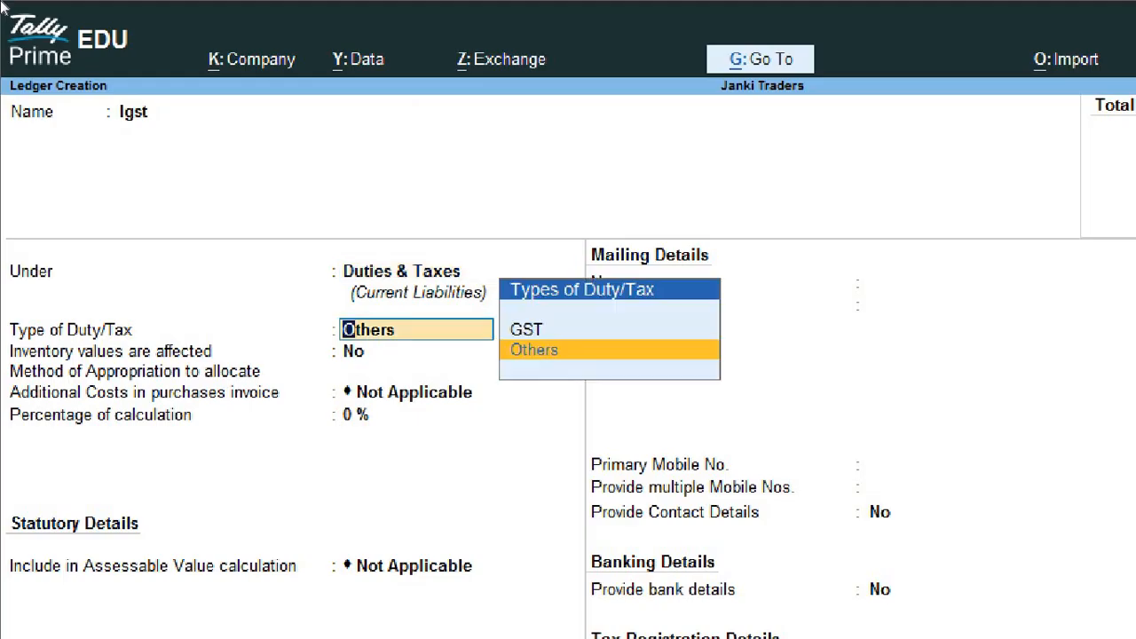
pyautogui.press('Up')
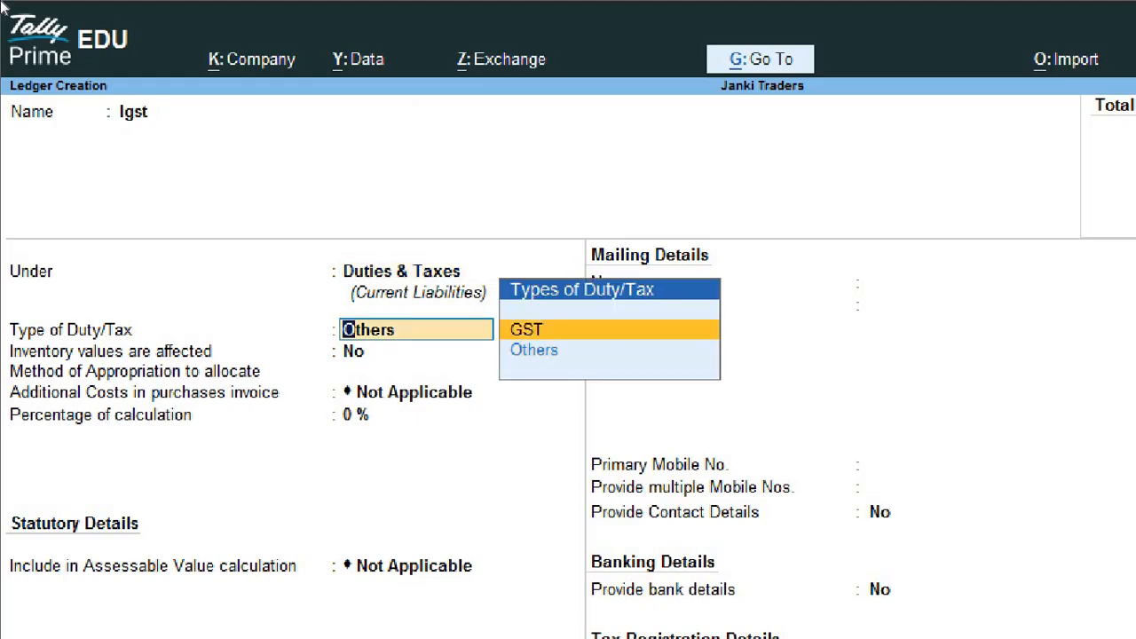
pyautogui.press('Return')
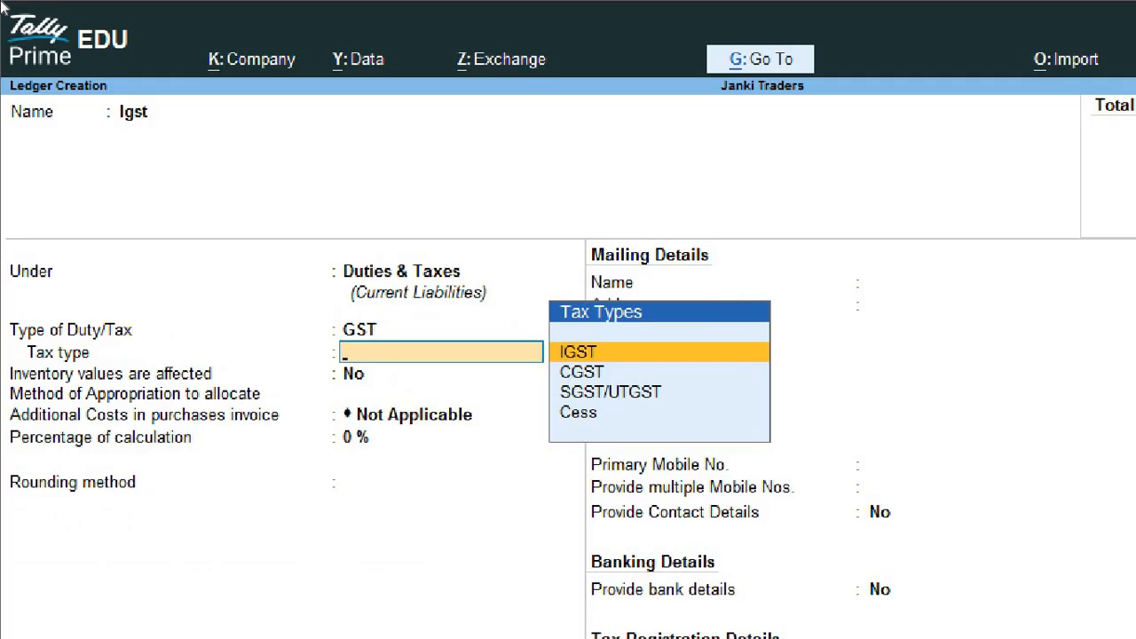
pyautogui.press('Return')
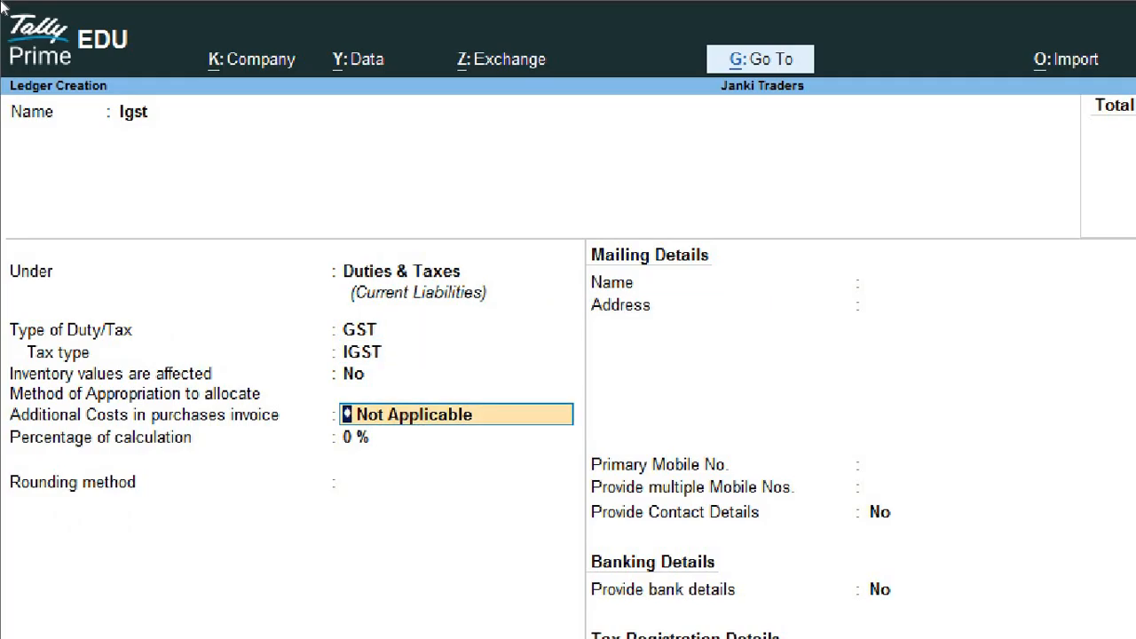
pyautogui.hotkey('ctrl', 'a')
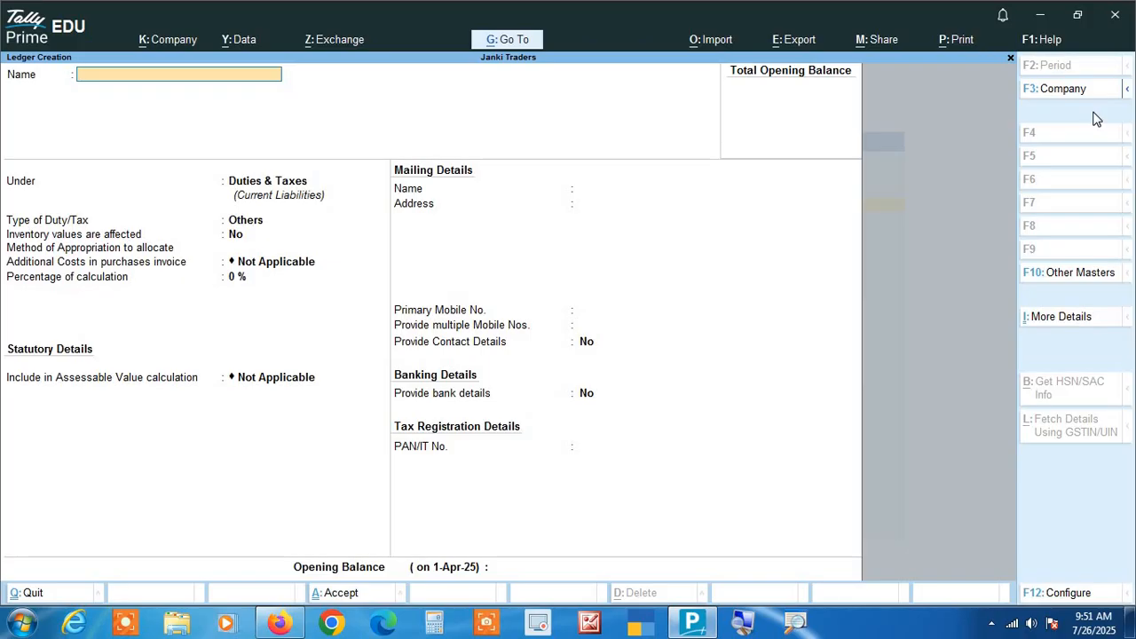
pyautogui.press('Escape')
pyautogui.press('y')
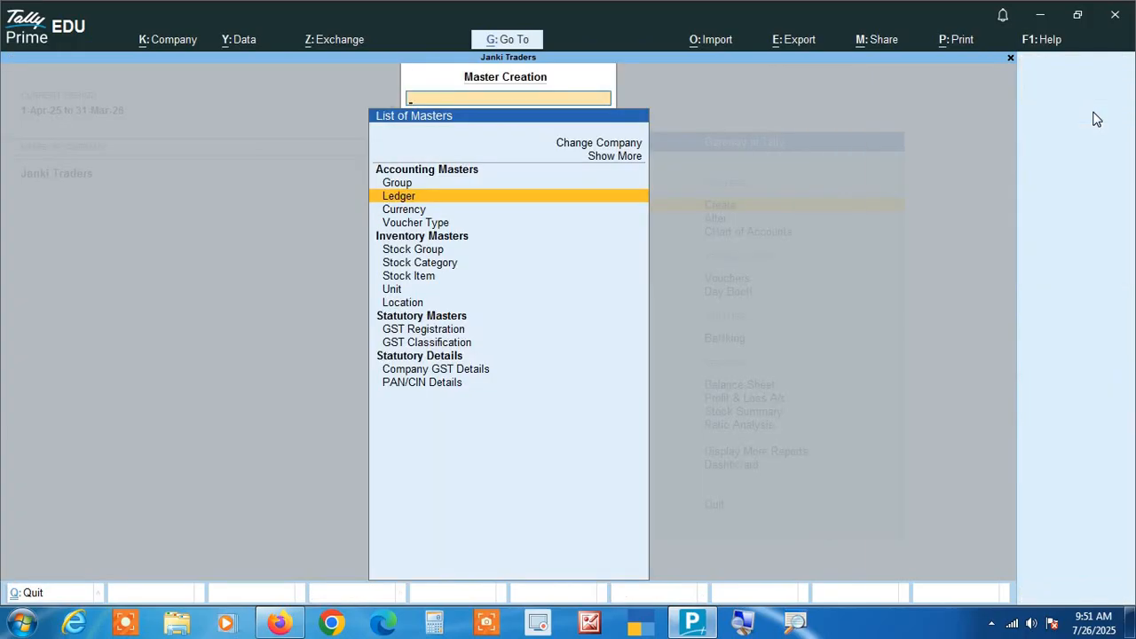
pyautogui.press('Escape')
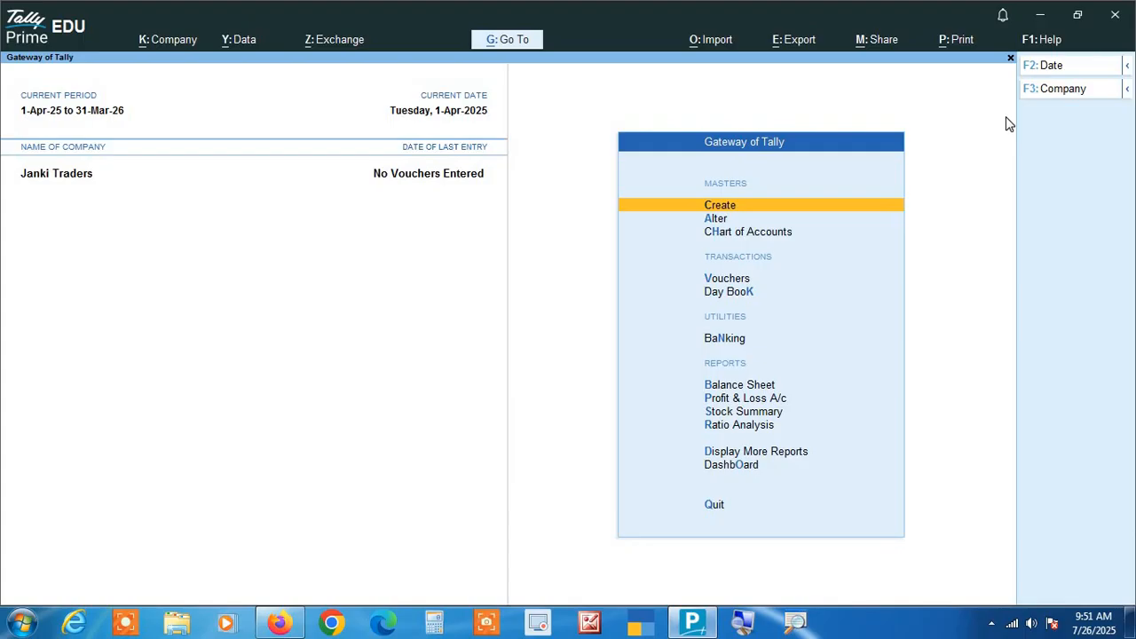
# Step: Start a new stock item named Sugar and keep it under Primary
pyautogui.press('Return')
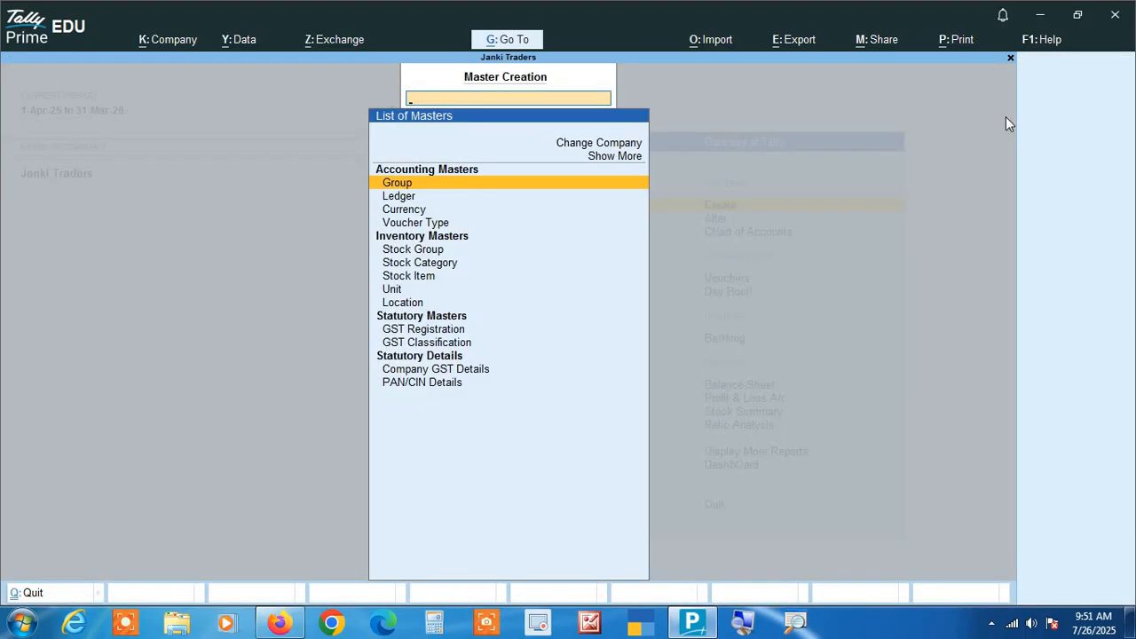
pyautogui.press('Down')
pyautogui.press('Down')
pyautogui.press('Down')
pyautogui.press('Down')
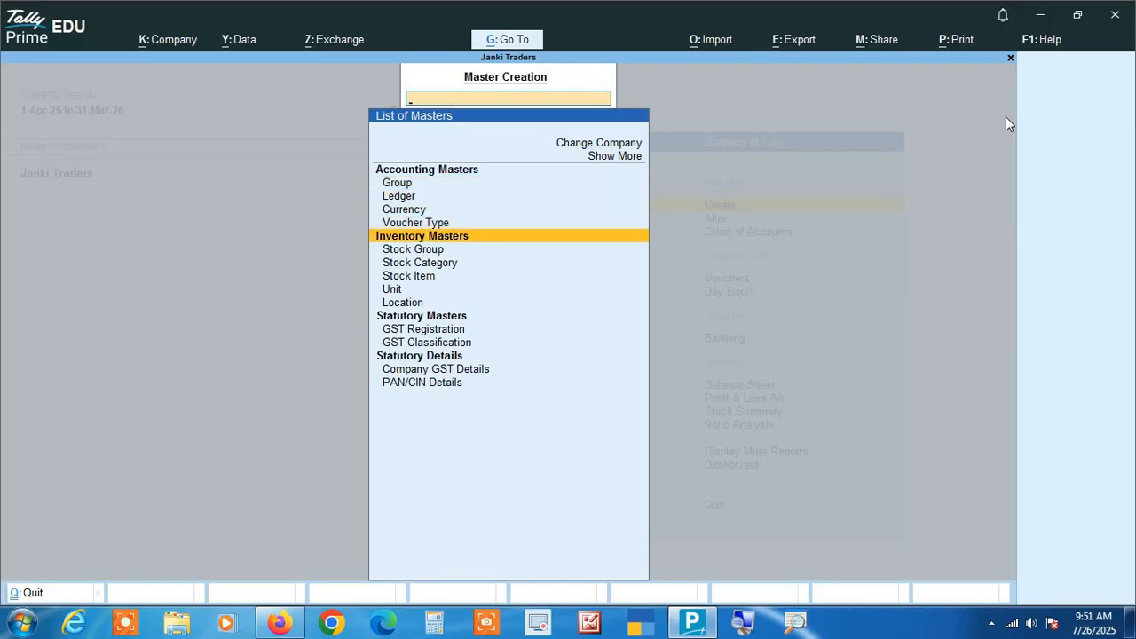
pyautogui.press('Down')
pyautogui.press('Down')
pyautogui.press('Down')
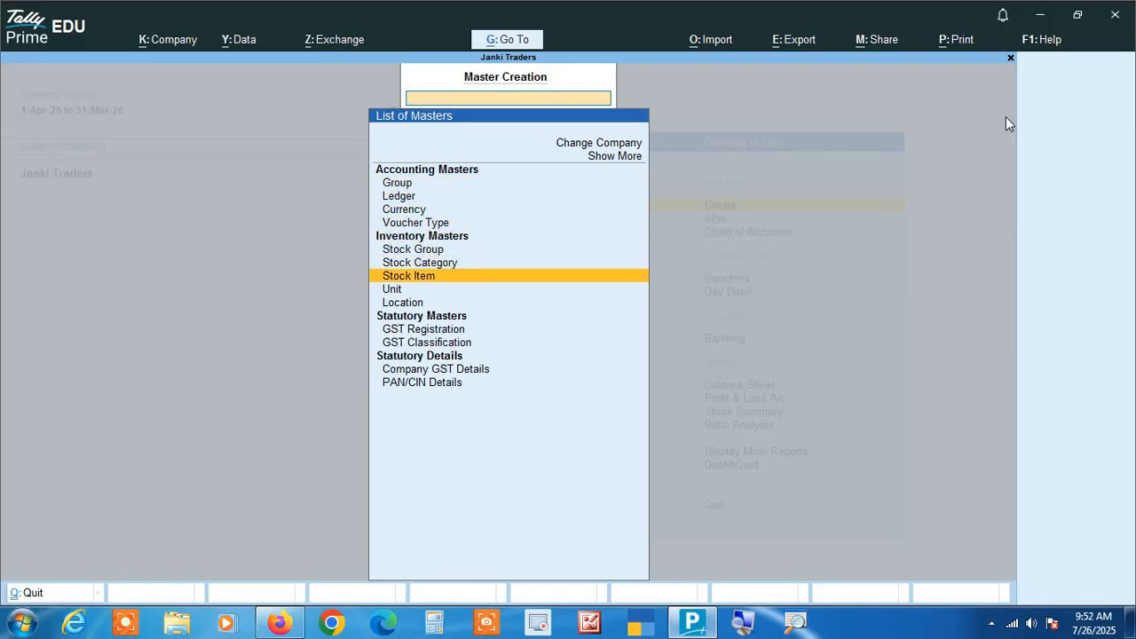
pyautogui.press('Return')
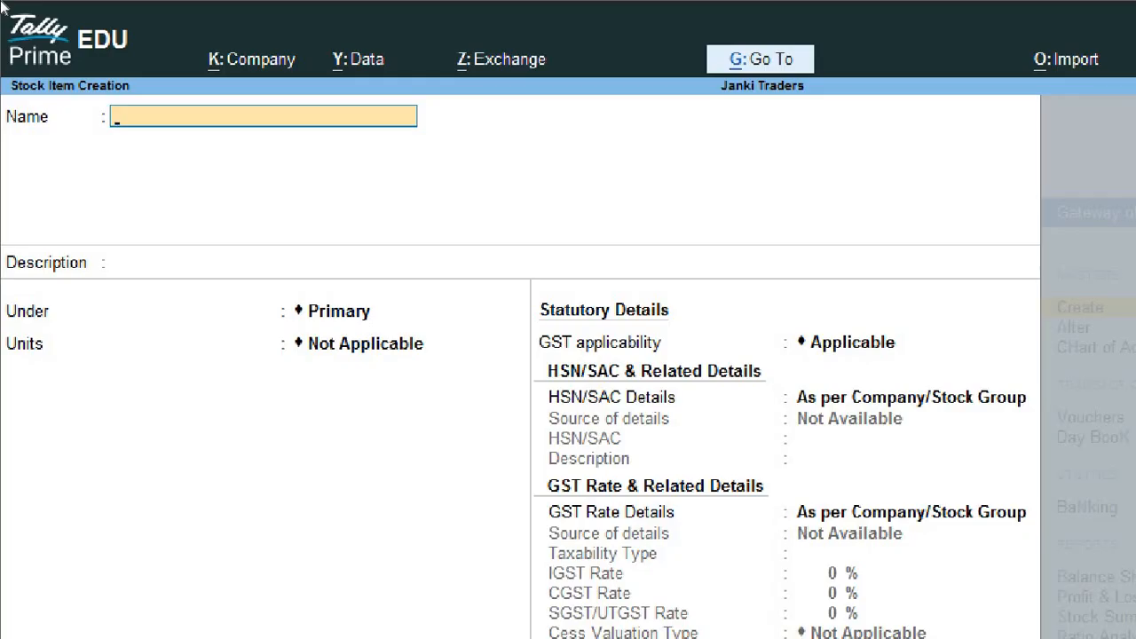
pyautogui.write('Sugar')
pyautogui.press('Return')
pyautogui.press('Return')
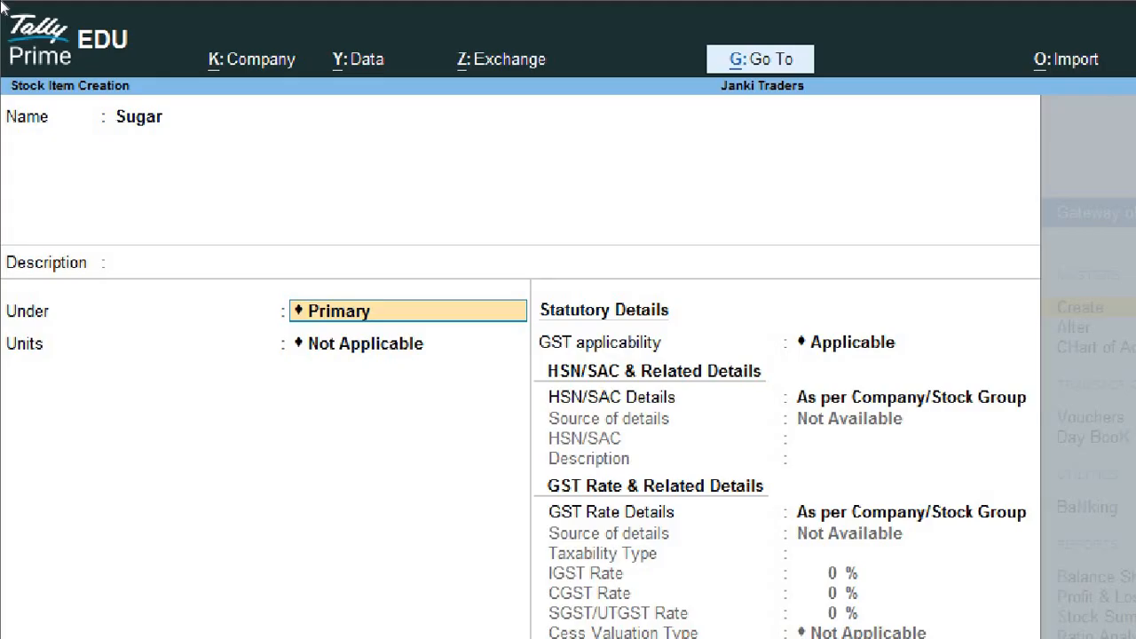
pyautogui.press('Return')
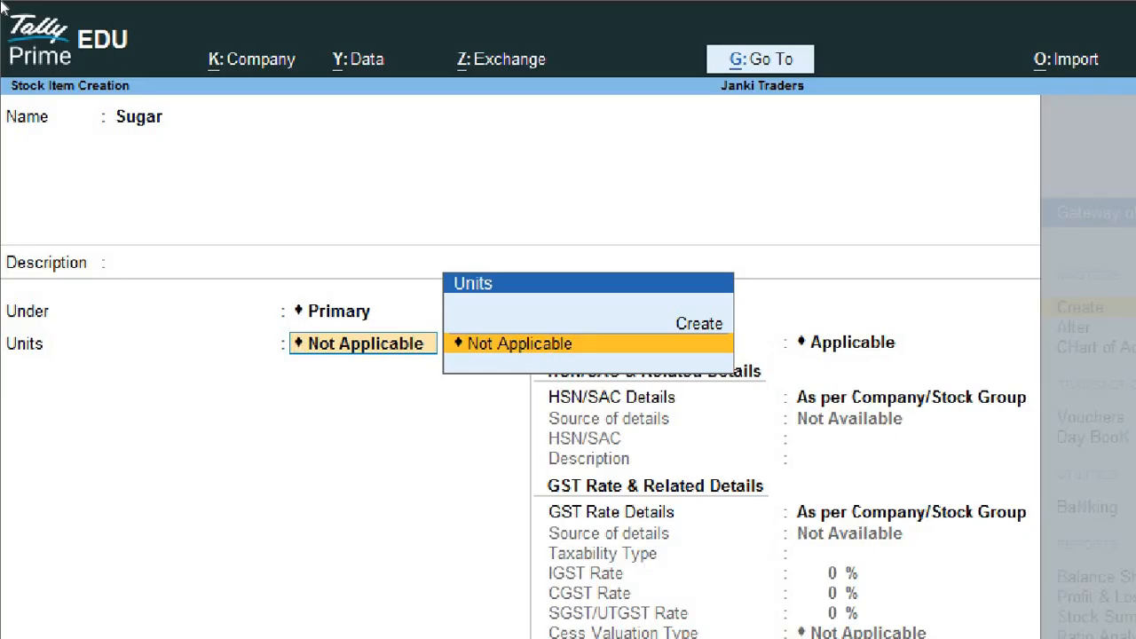
# Step: Create a simple unit kgs for Sugar with UQC KGS-KILOGRAMS and 2 decimal places, and save the unit
pyautogui.hotkey('alt', 'c')
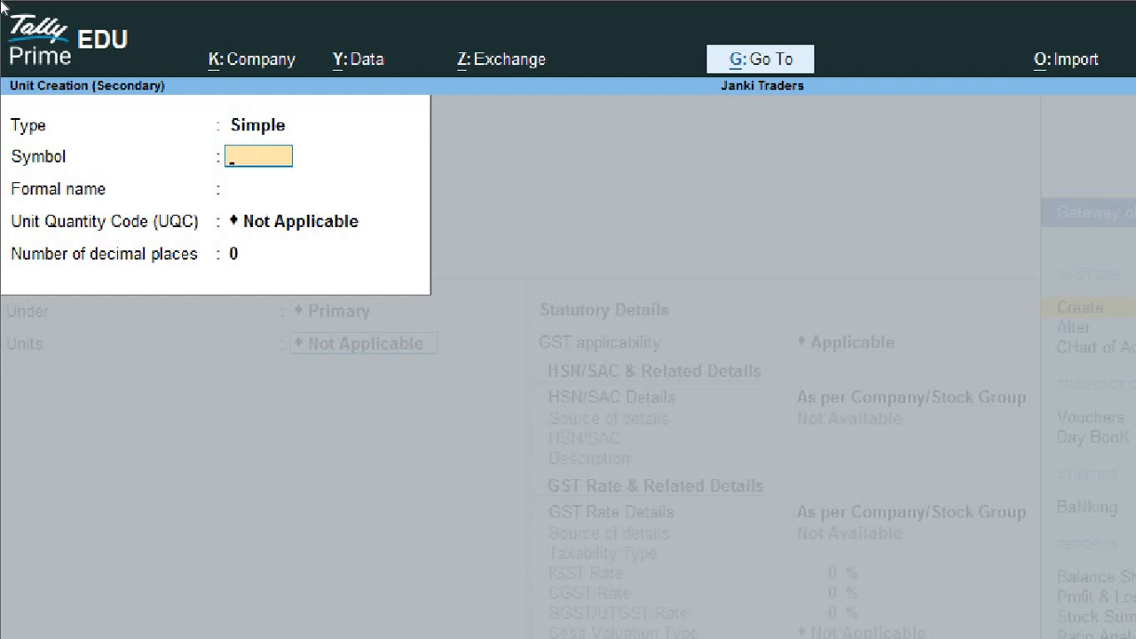
pyautogui.write('kgs')
pyautogui.press('Return')
pyautogui.press('Return')
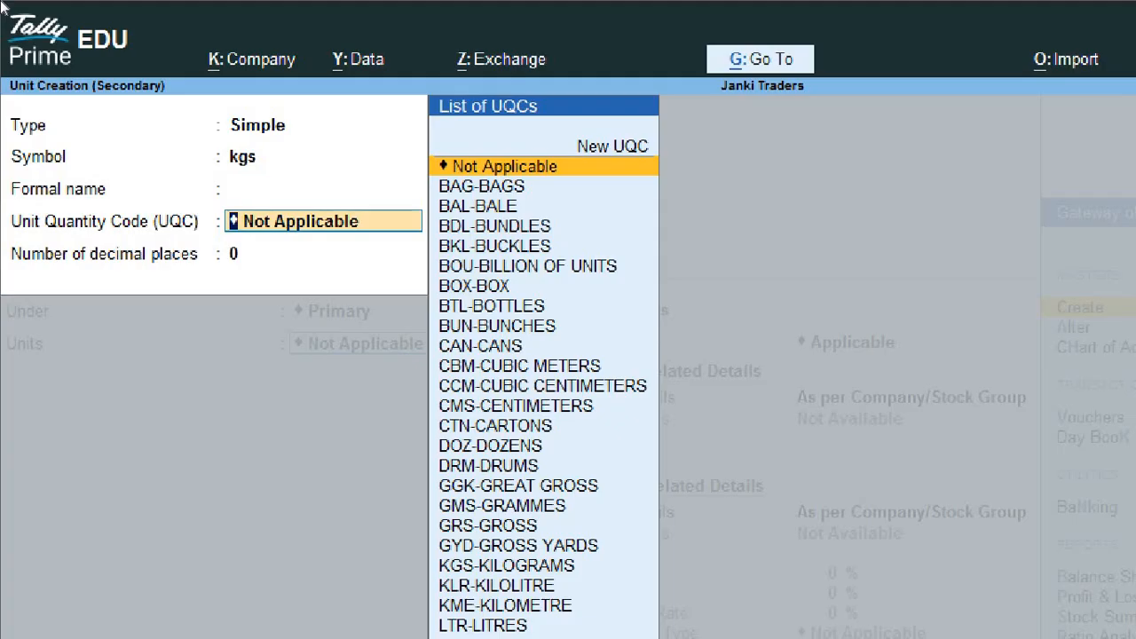
pyautogui.write('ki')
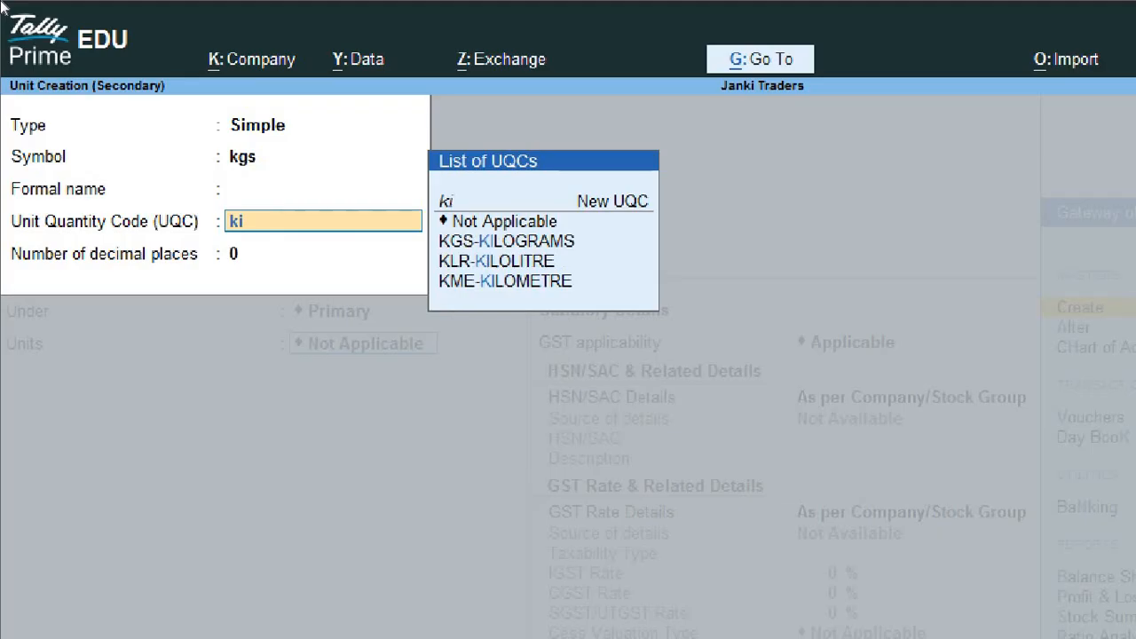
pyautogui.press('Down')
pyautogui.press('Return')
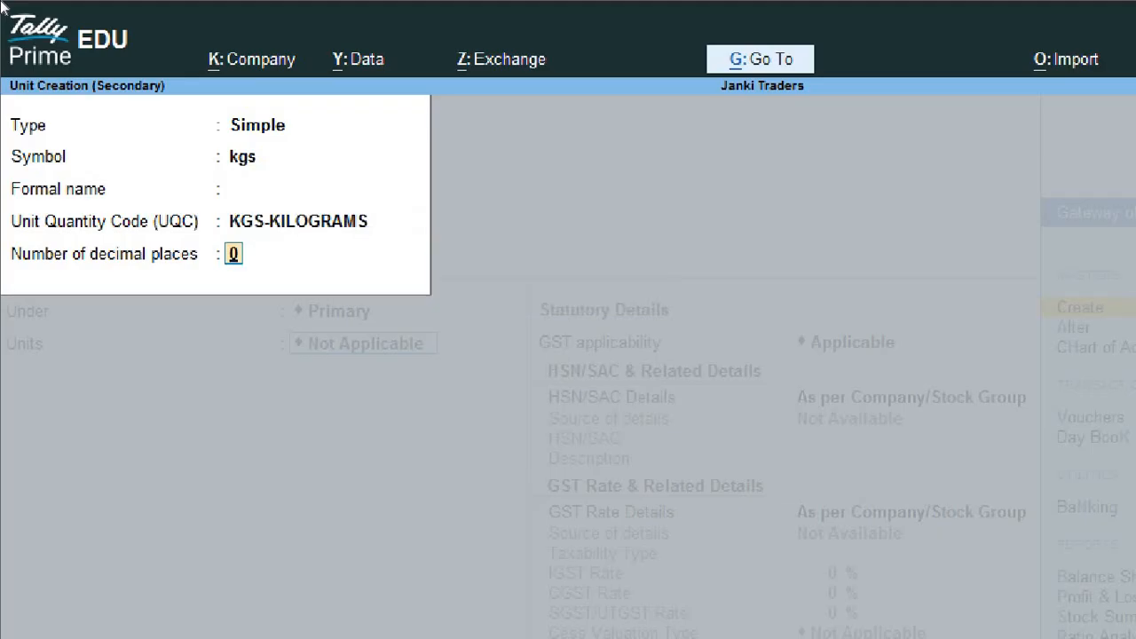
pyautogui.write('2')
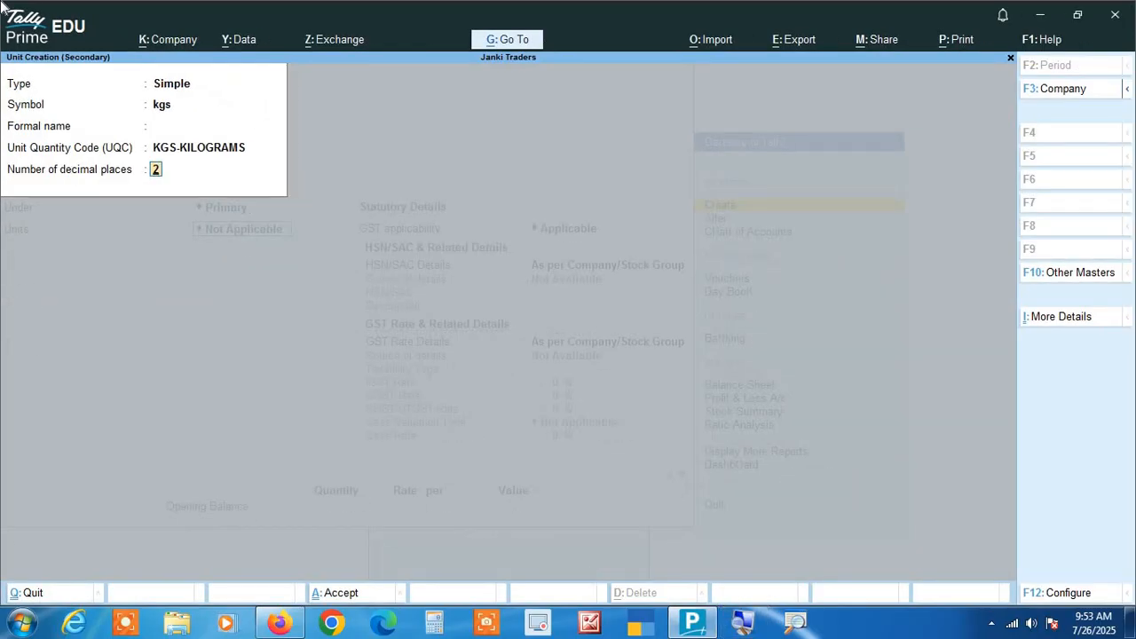
pyautogui.press('Return')
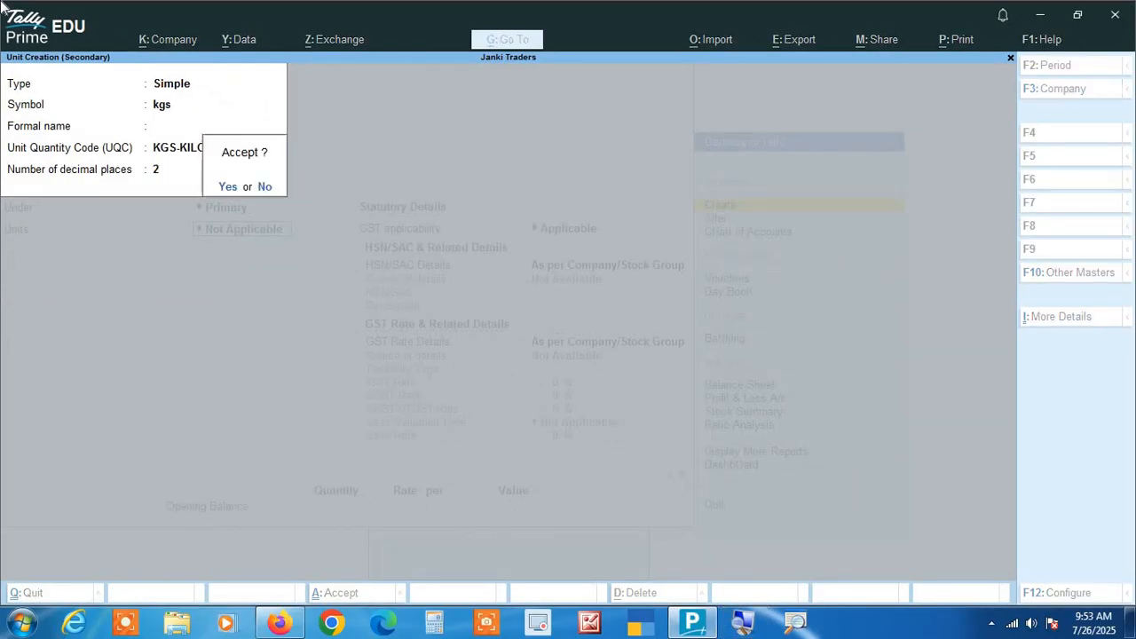
pyautogui.press('Return')
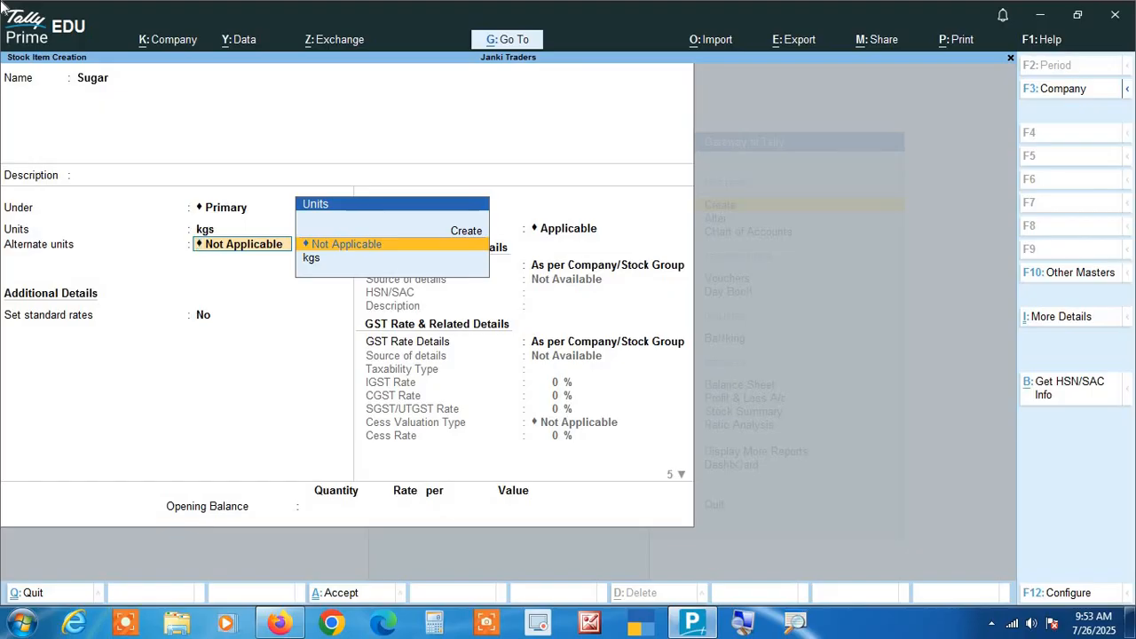
# Step: Keep Sugar's alternate units Not Applicable and GST Applicable, and specify its HSN/SAC details here with code 2500
pyautogui.press('Return')
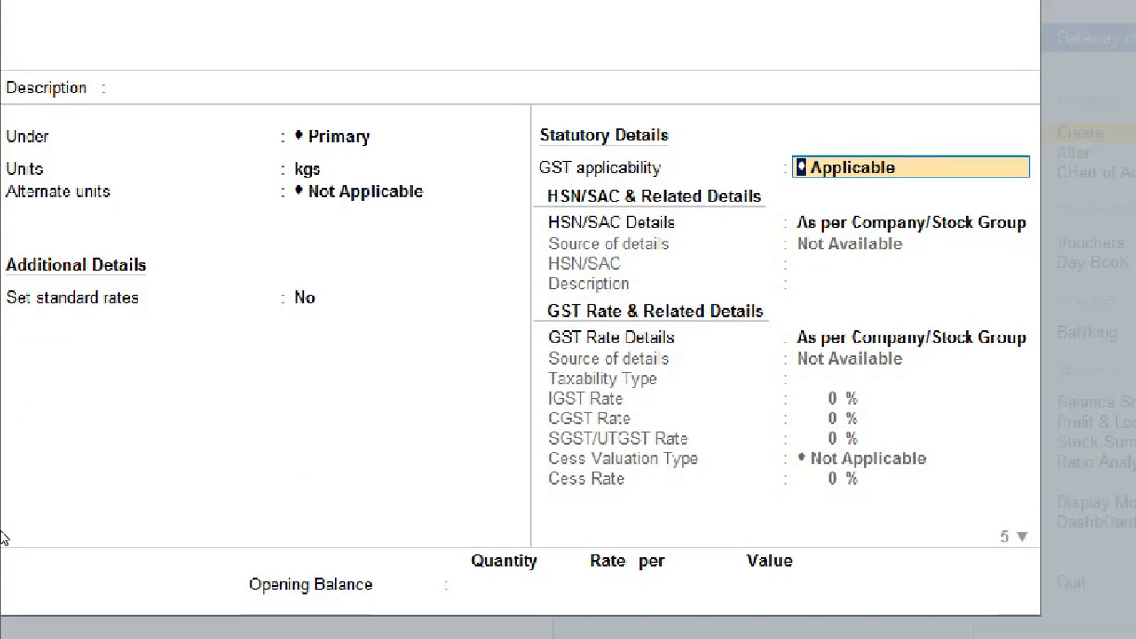
pyautogui.press('Return')
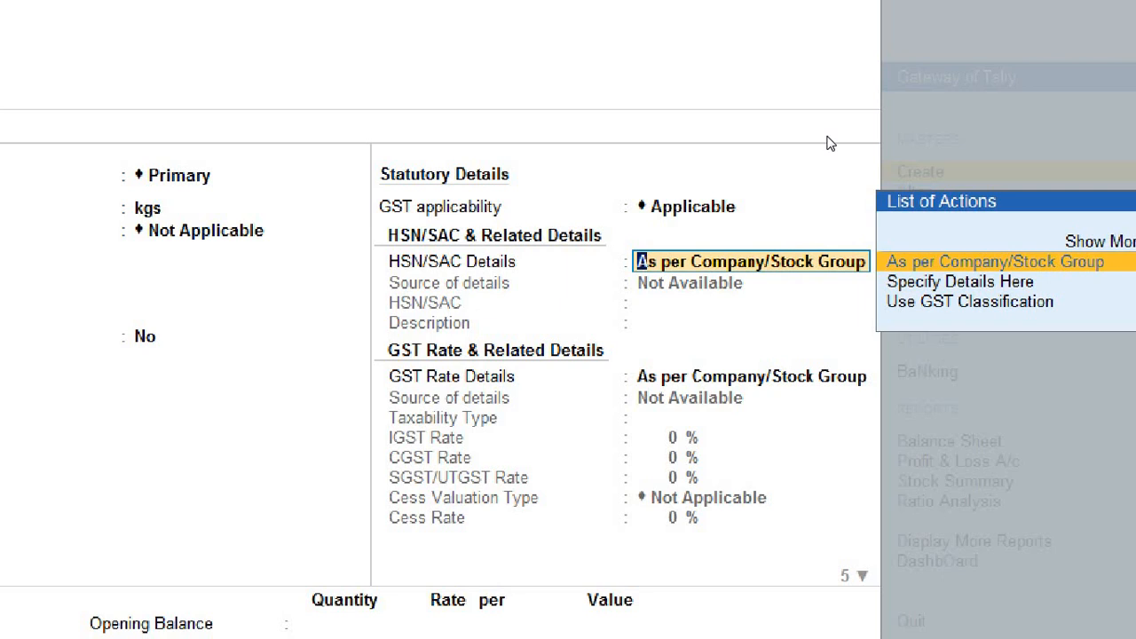
pyautogui.press('Down')
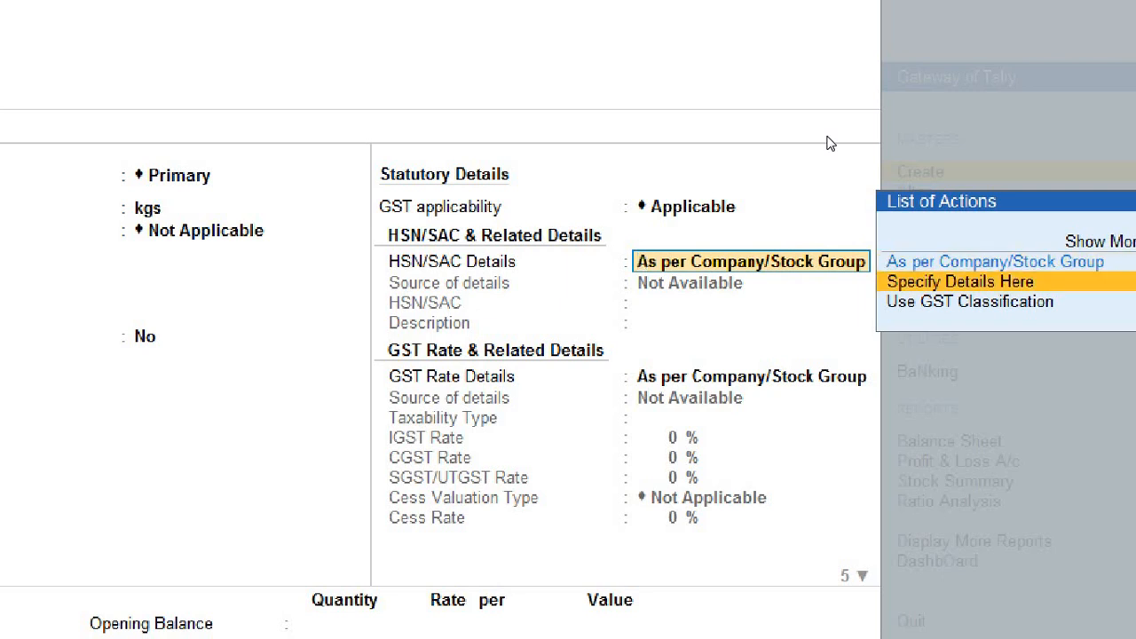
pyautogui.press('Return')
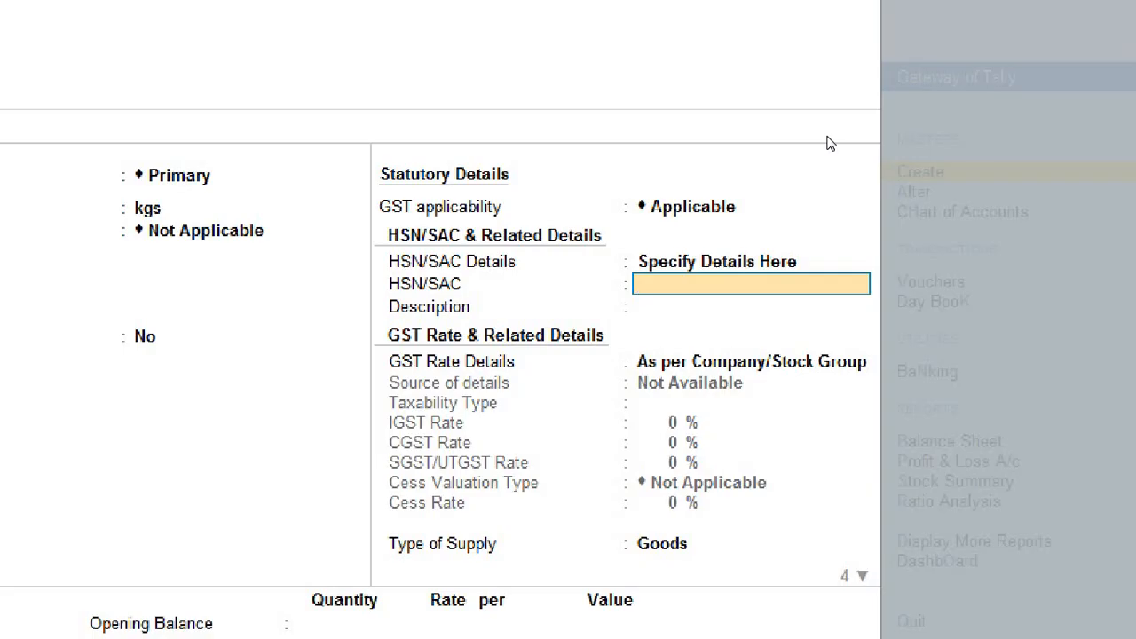
pyautogui.write('2500')
pyautogui.press('Return')
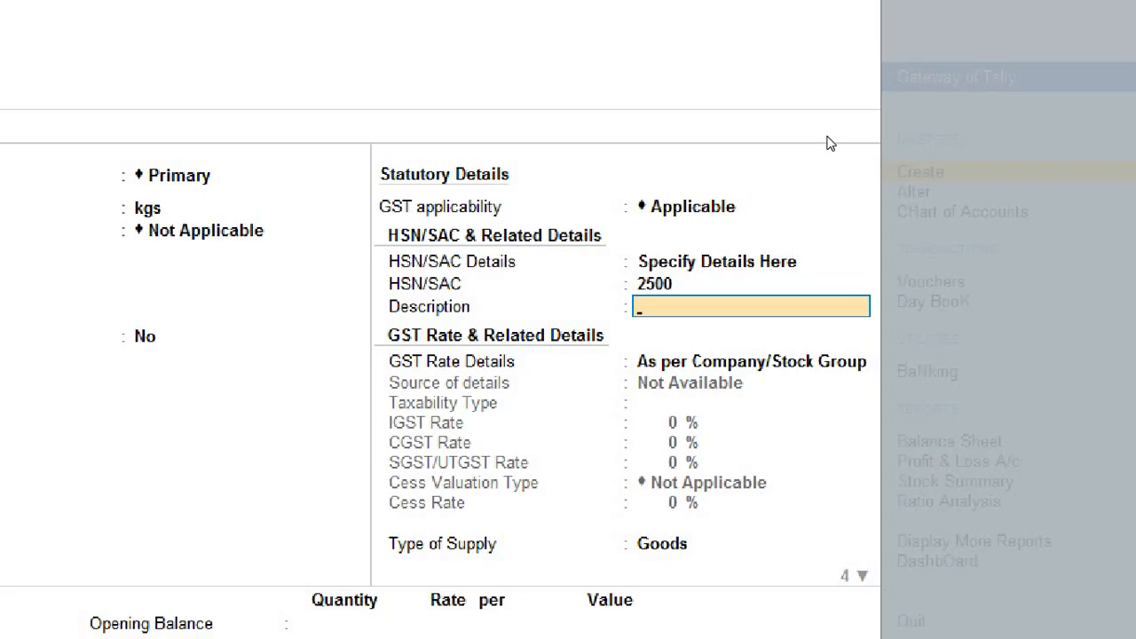
# Step: Leave Sugar's HSN/SAC description blank and set its GST rate details to Specify Details Here
pyautogui.press('Return')
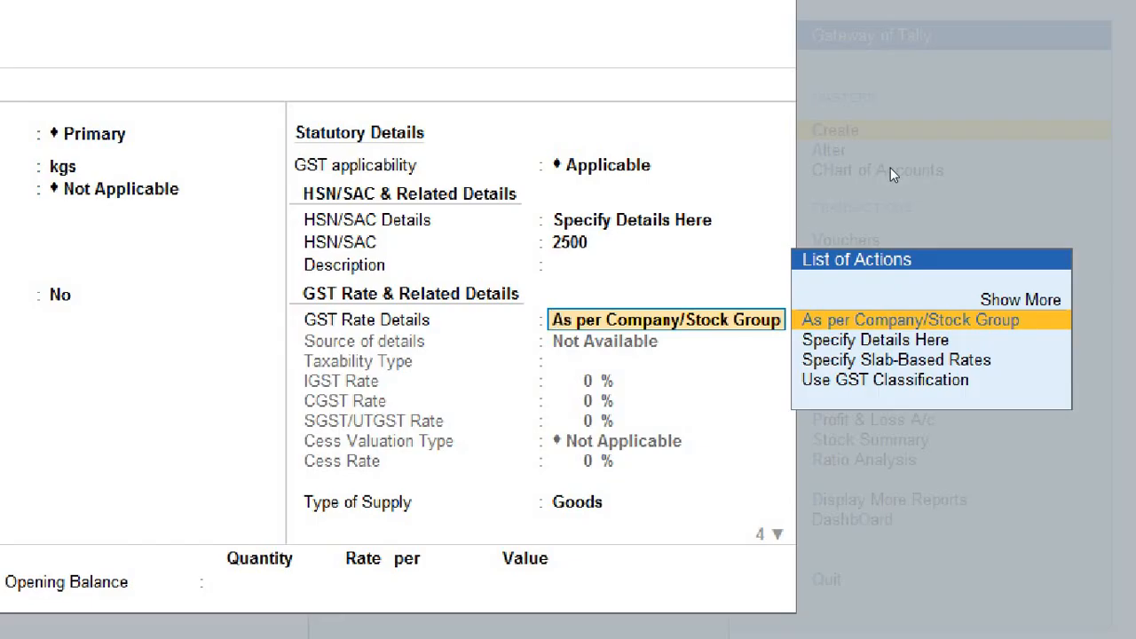
pyautogui.press('Down')
pyautogui.press('Return')
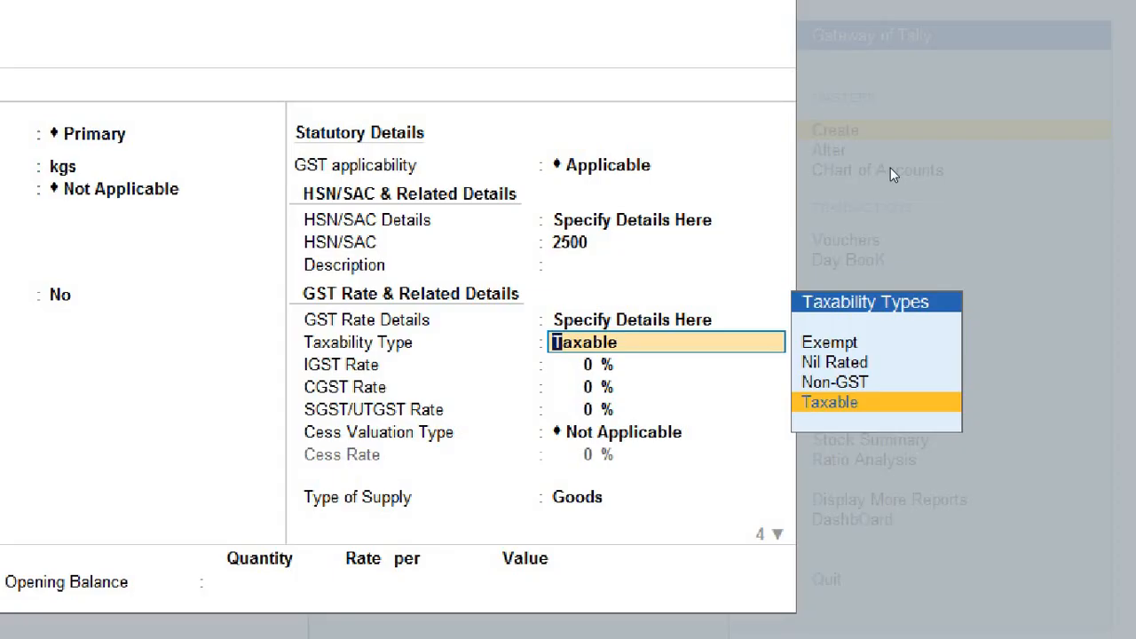
# Step: Review the Exempt, Nil Rated and Non-GST taxability types for Sugar, and keep Taxable
pyautogui.press('Up')
pyautogui.press('Up')
pyautogui.press('Up')
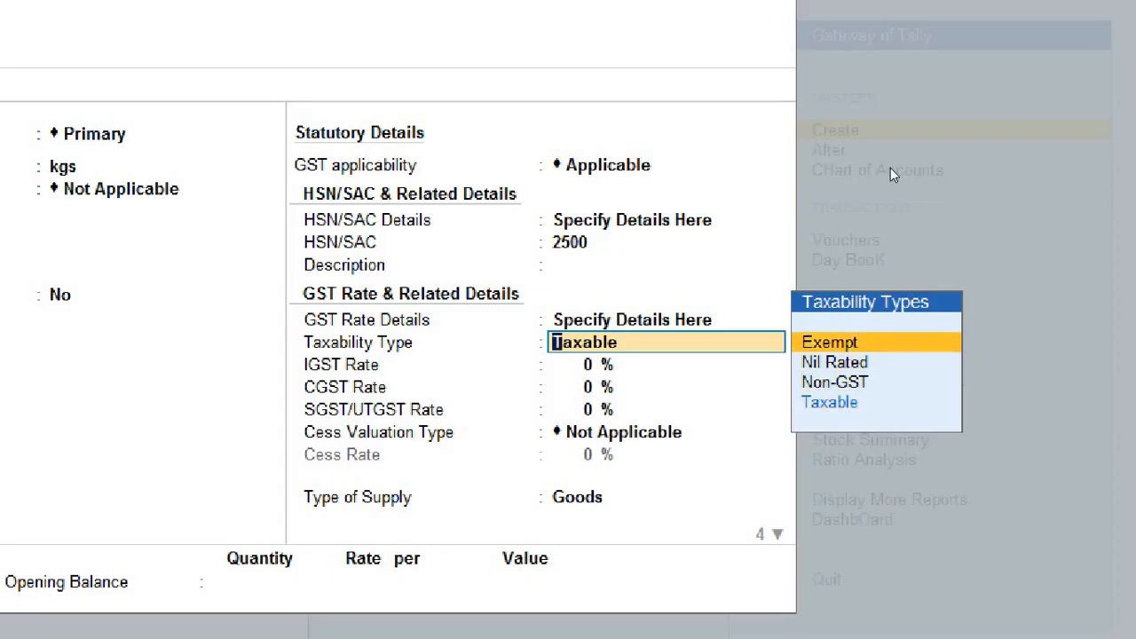
pyautogui.press('Down')
pyautogui.press('Down')
pyautogui.press('Down')
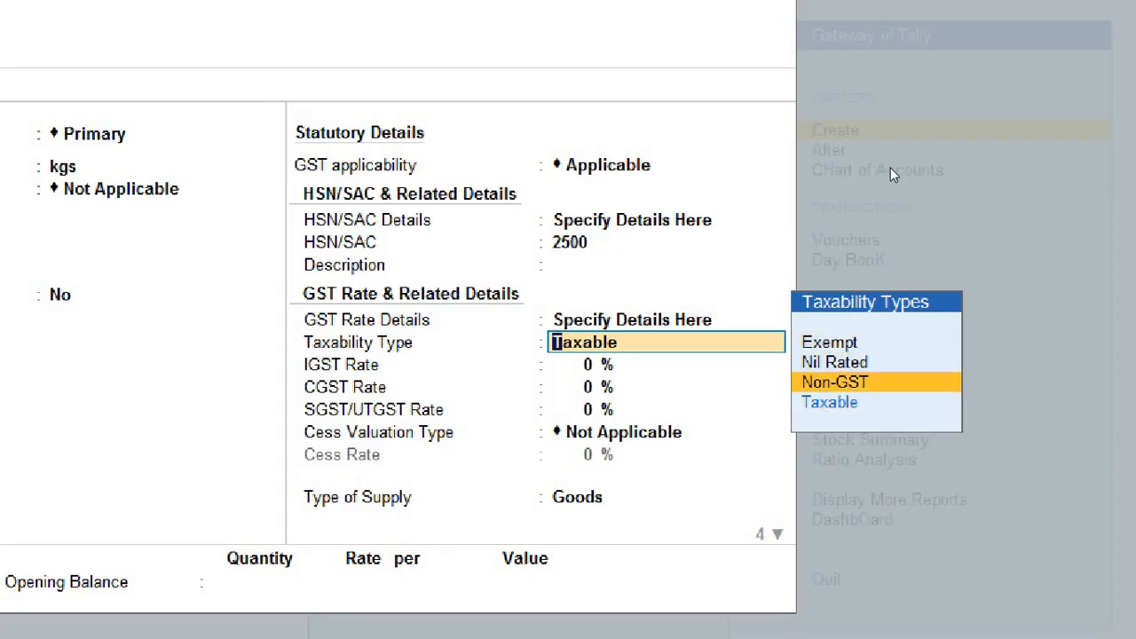
pyautogui.press('Up')
pyautogui.press('Up')
pyautogui.press('Up')
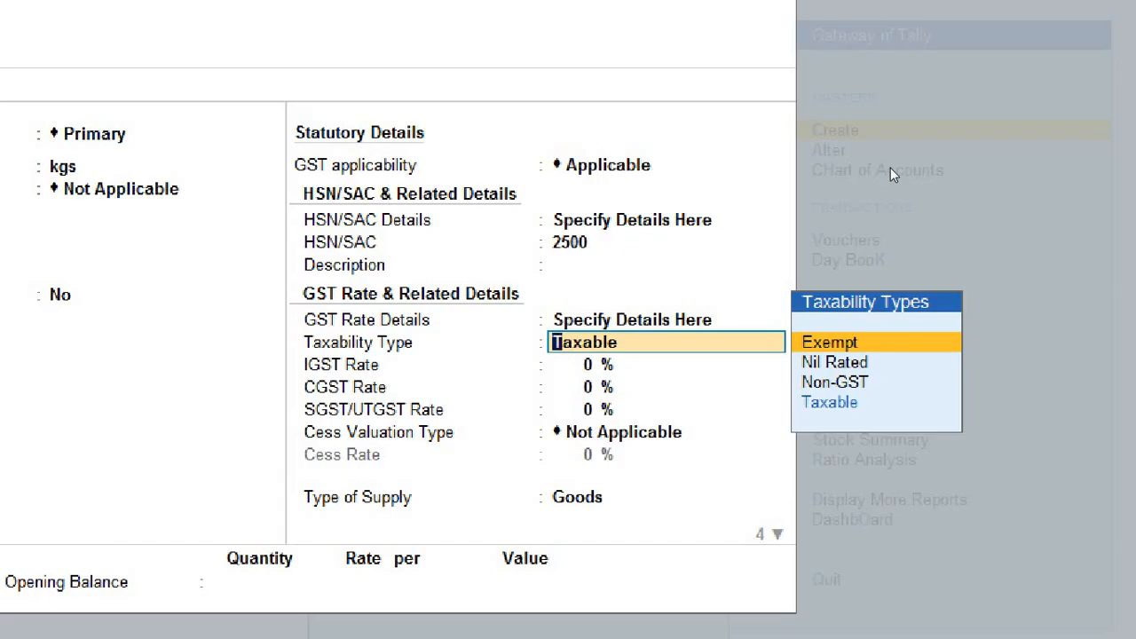
pyautogui.press('Down')
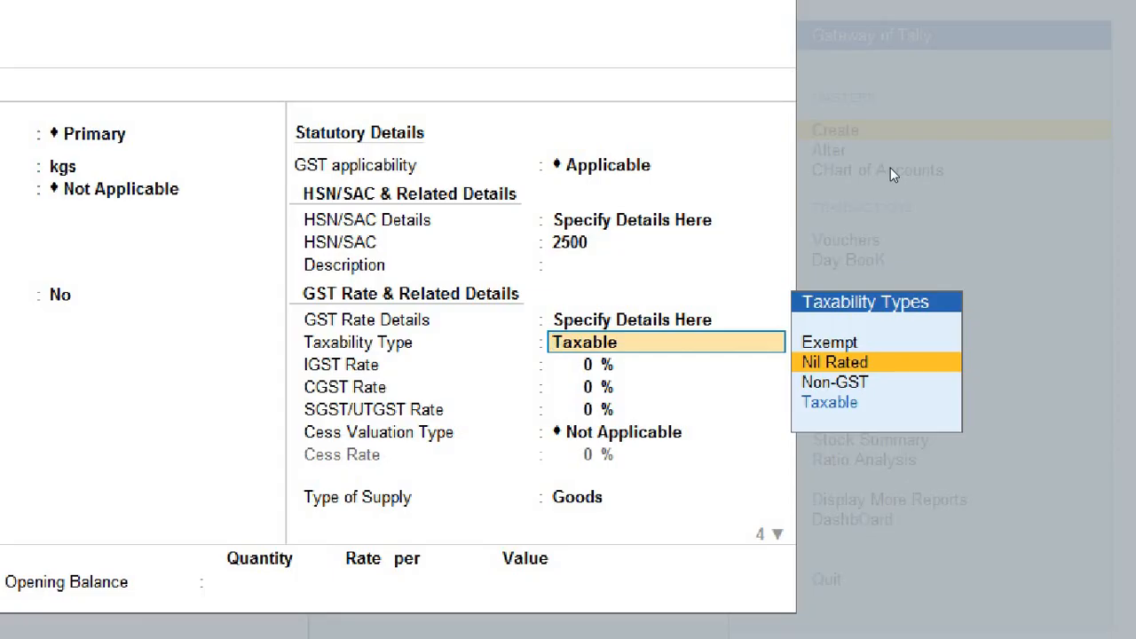
pyautogui.press('Down')
pyautogui.press('Down')
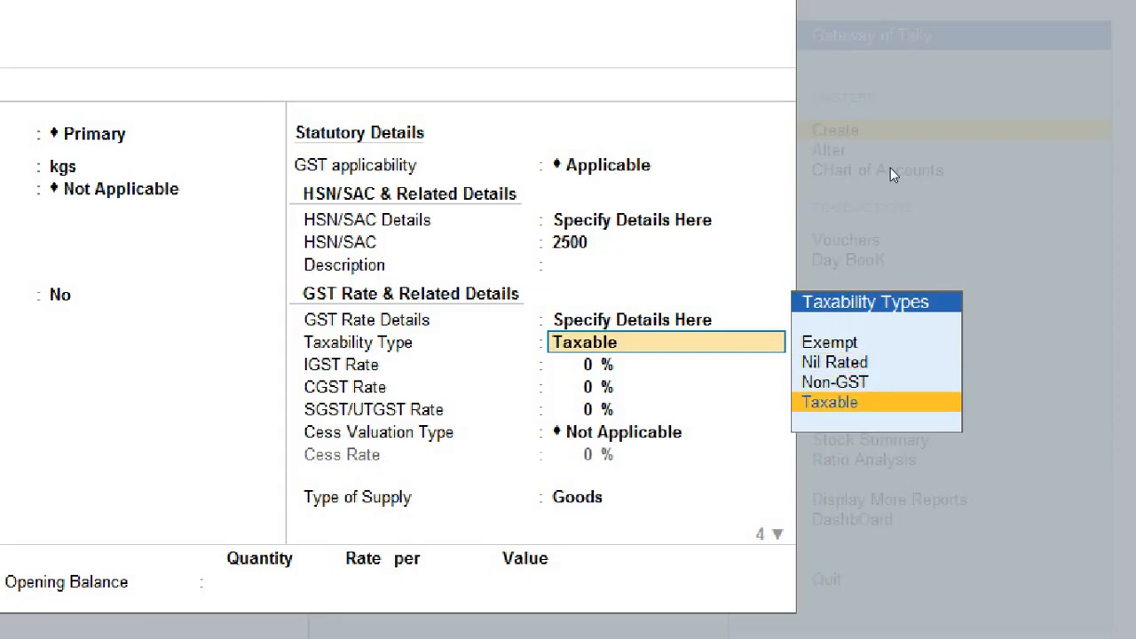
pyautogui.press('Return')
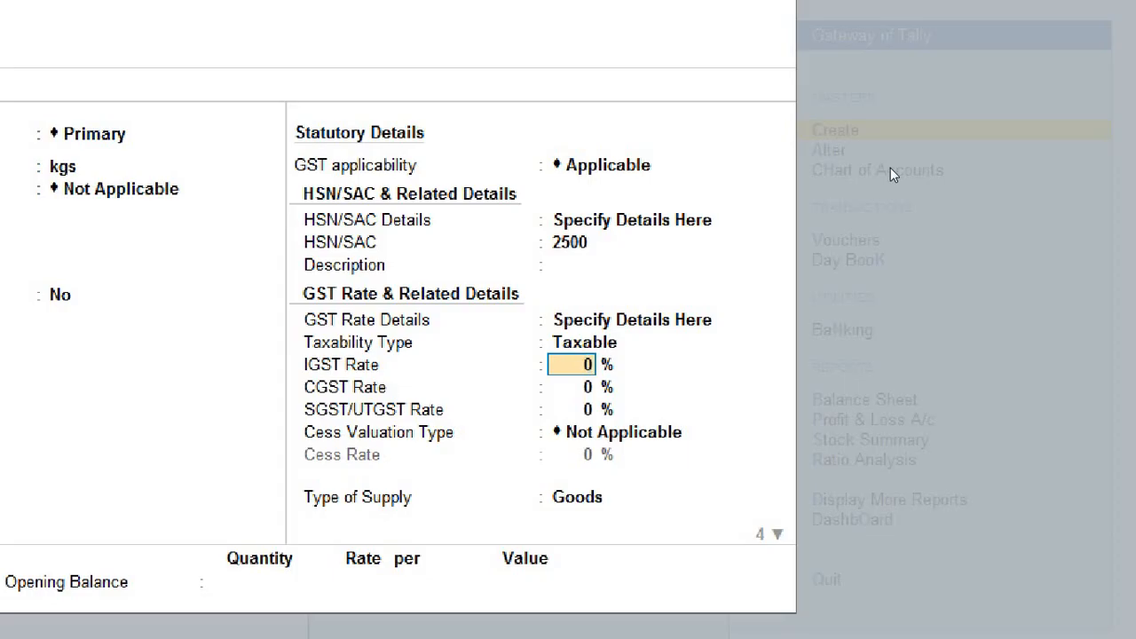
# Step: Set Sugar's IGST rate to 5%, accept 2.50% each for CGST and SGST/UTGST, and keep cess valuation Not Applicable
pyautogui.write('5')
pyautogui.press('Return')
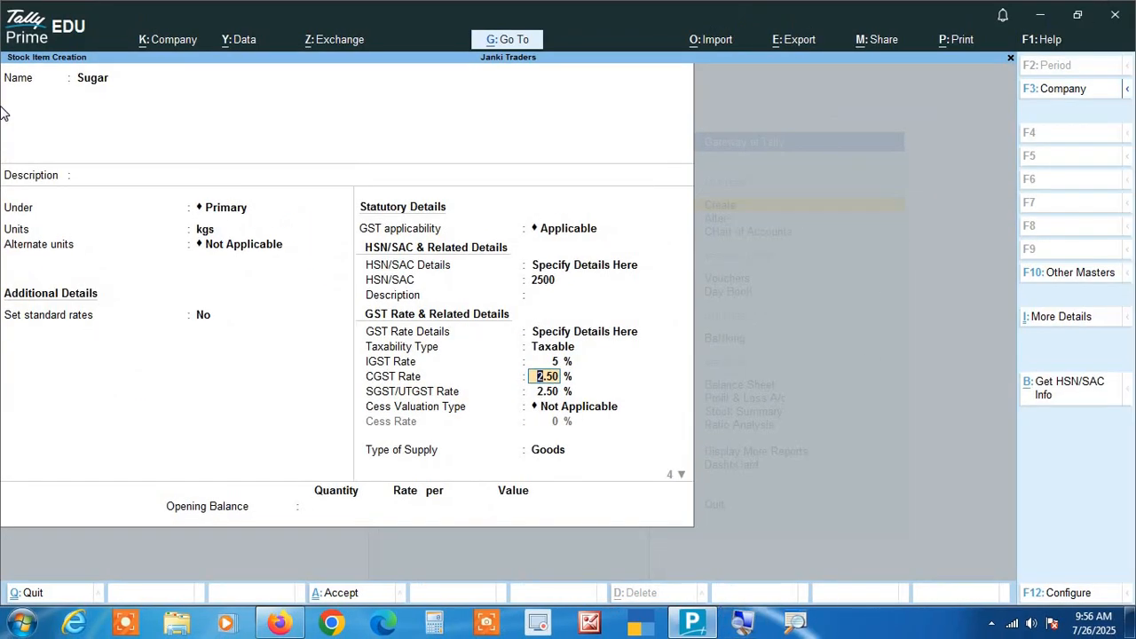
pyautogui.press('Return')
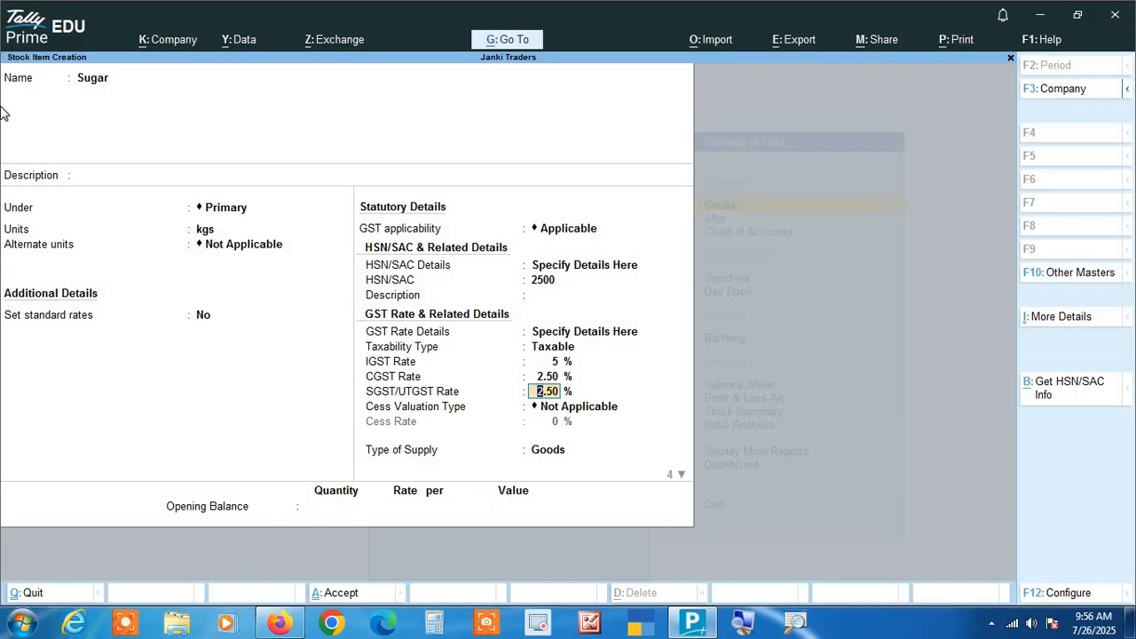
pyautogui.press('Return')
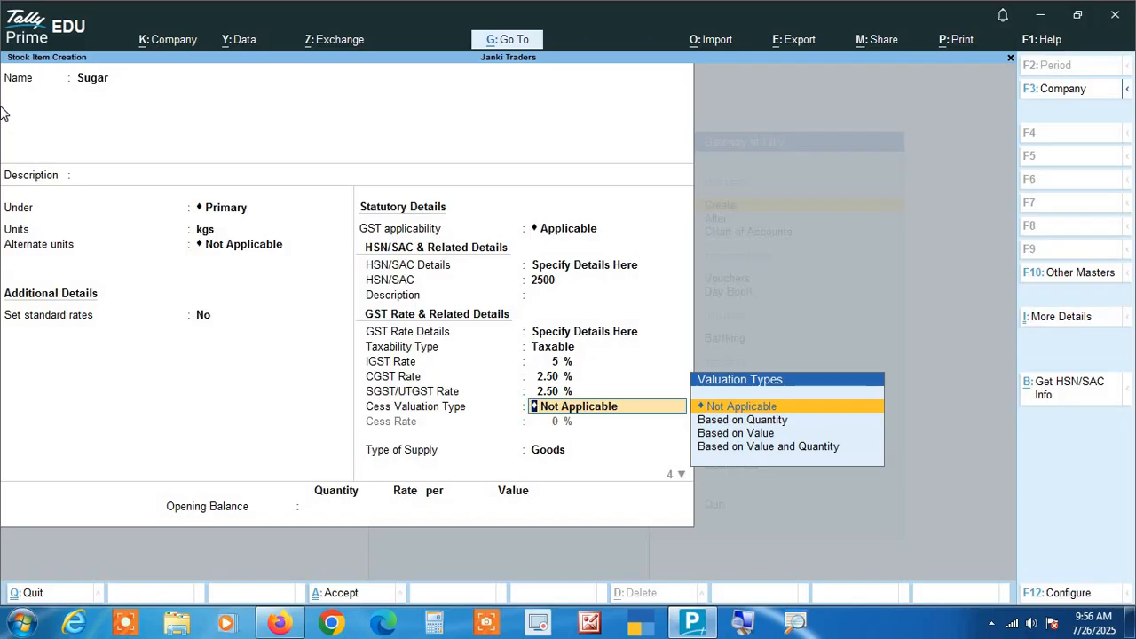
pyautogui.press('Return')
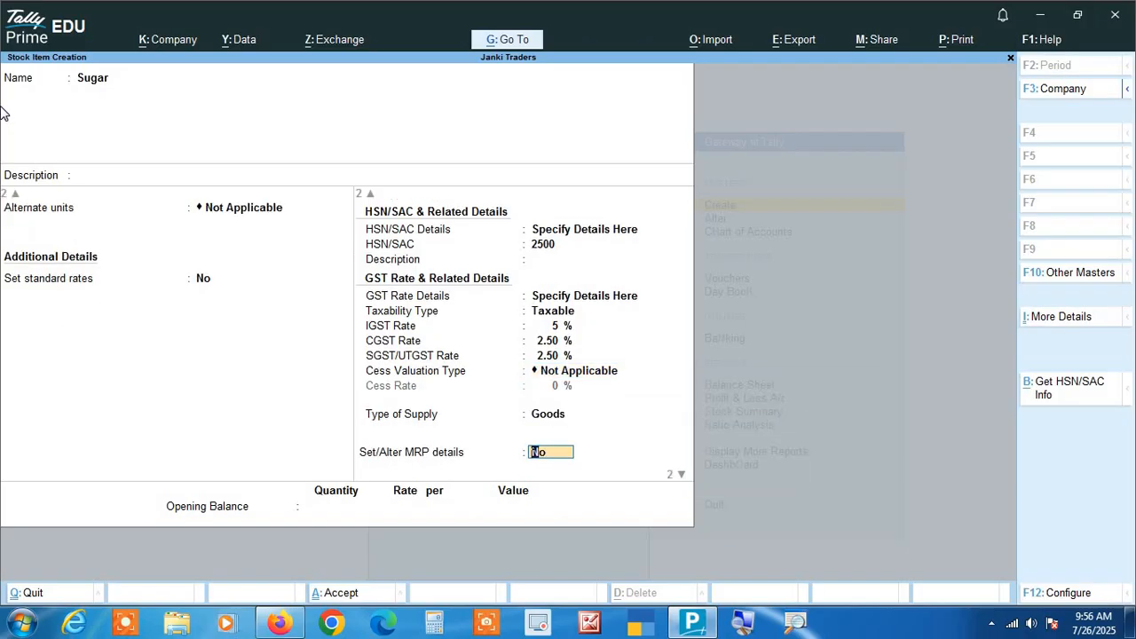
# Step: Keep Set/Alter MRP details at No, save the Sugar stock item without an opening balance, and return to the Gateway of Tally
pyautogui.press('Return')
pyautogui.press('Return')
pyautogui.press('Return')
pyautogui.press('Return')
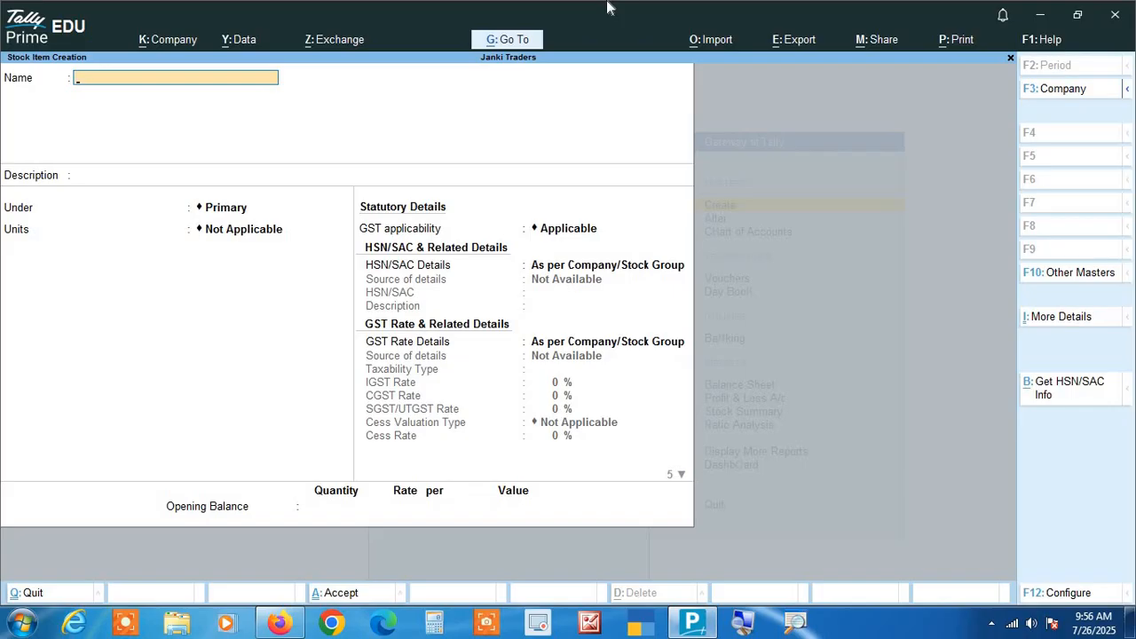
pyautogui.press('Escape')
pyautogui.press('y')
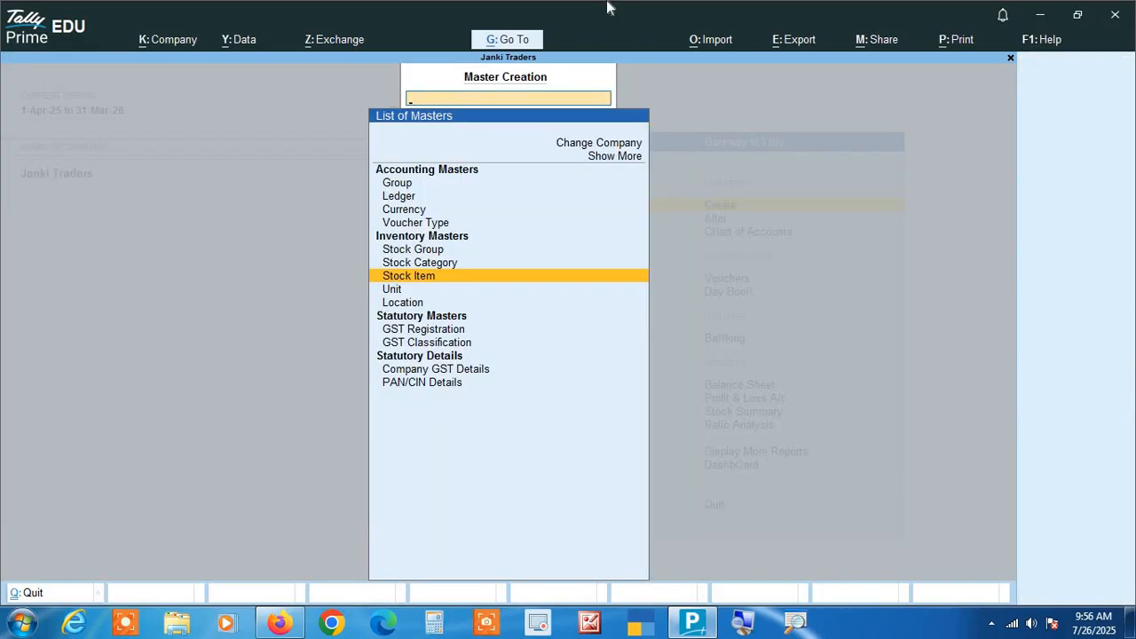
pyautogui.press('Escape')
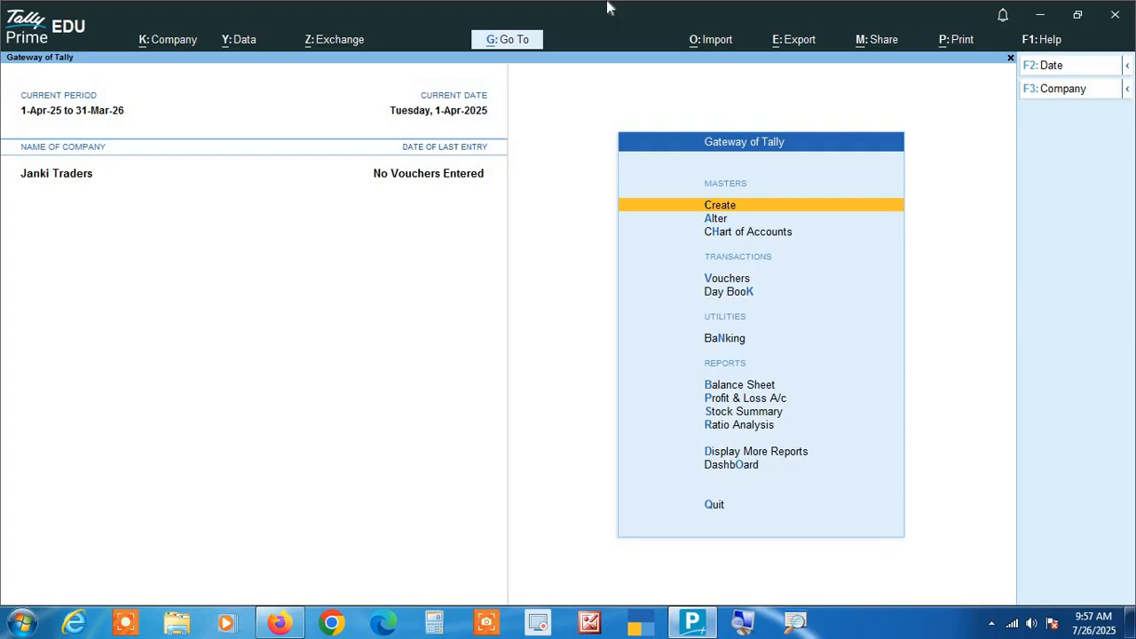
# Step: Start a new ledger named Laptop and place it under Fixed Assets
pyautogui.press('Return')
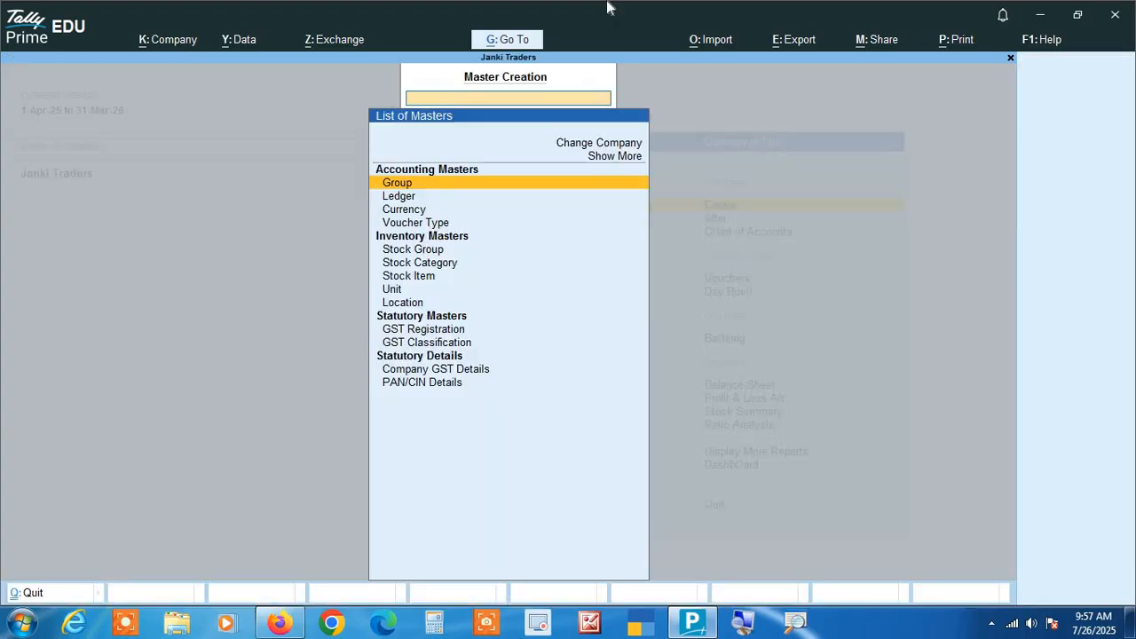
pyautogui.press('Down')
pyautogui.press('Return')
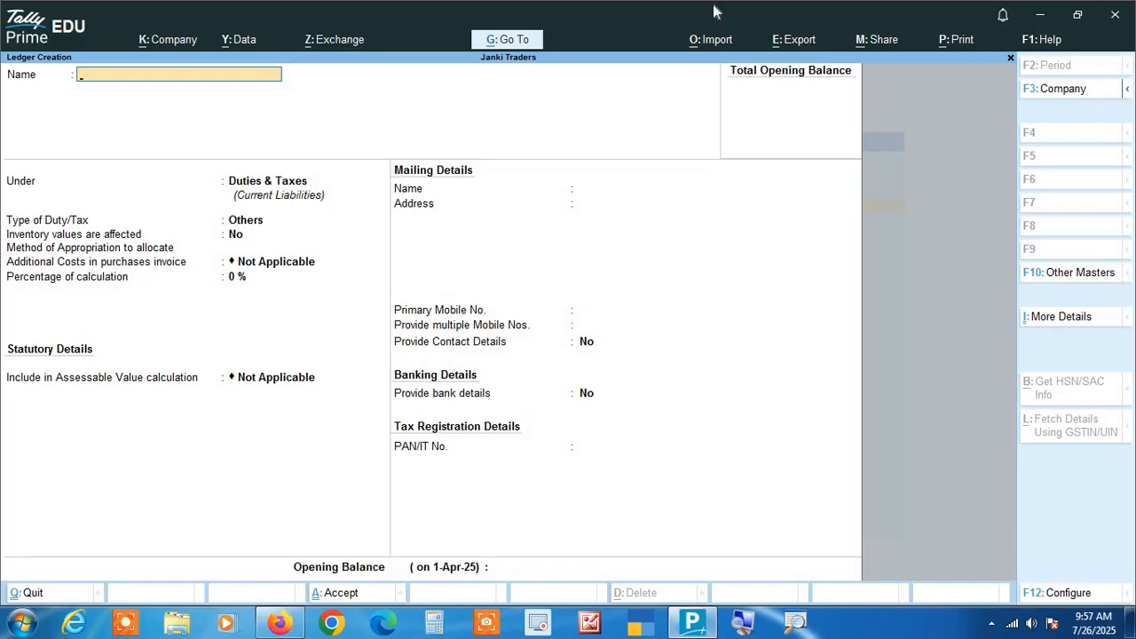
pyautogui.write('Laptop')
pyautogui.press('Return')
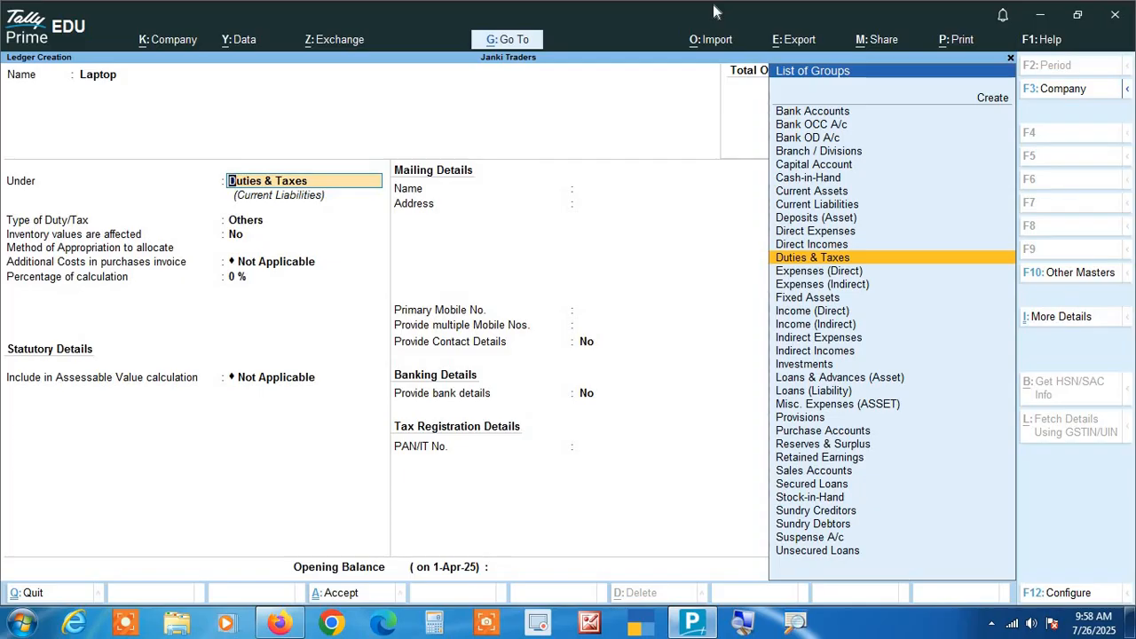
pyautogui.write('Fi')
pyautogui.press('Return')
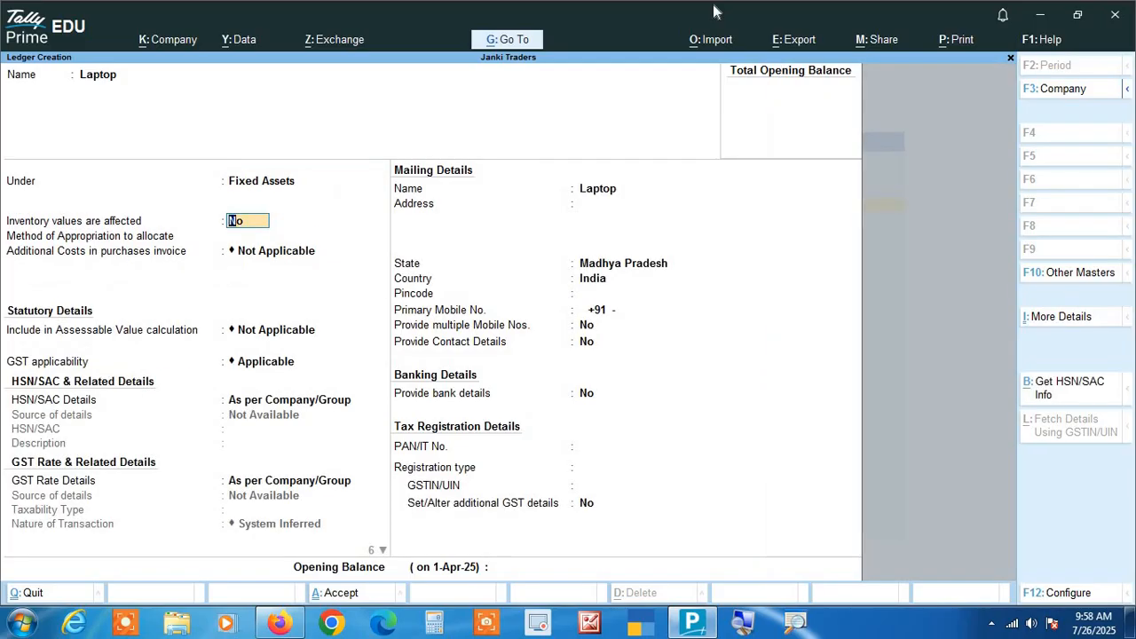
# Step: Keep Laptop's inventory values affected at No, additional costs and assessable value Not Applicable, and GST Applicable
pyautogui.press('Return')
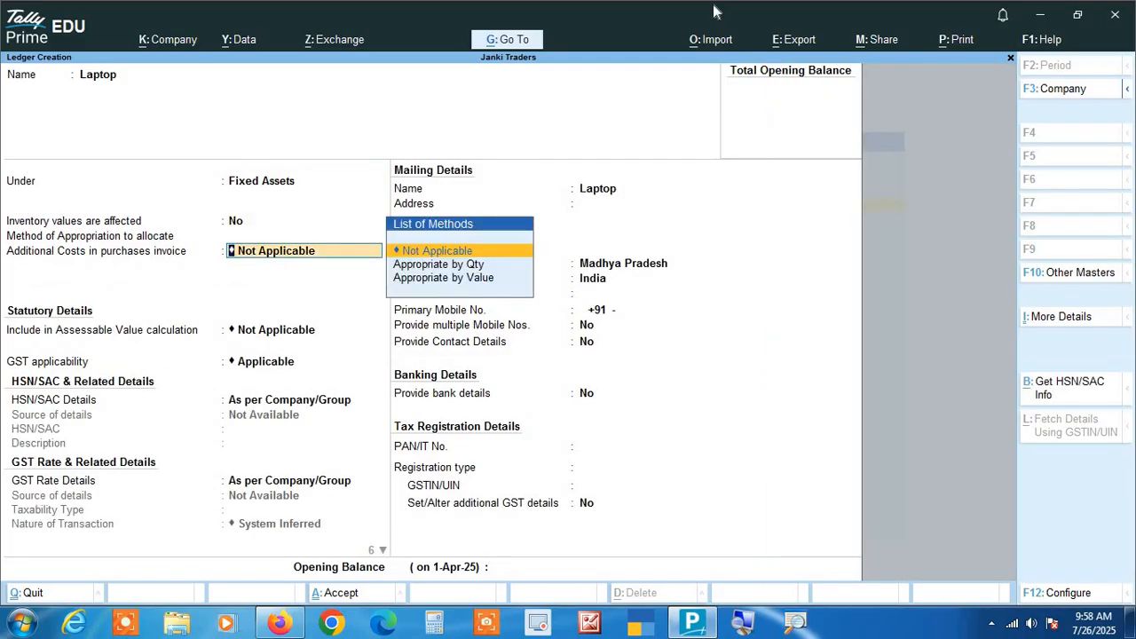
pyautogui.press('Return')
pyautogui.press('Return')
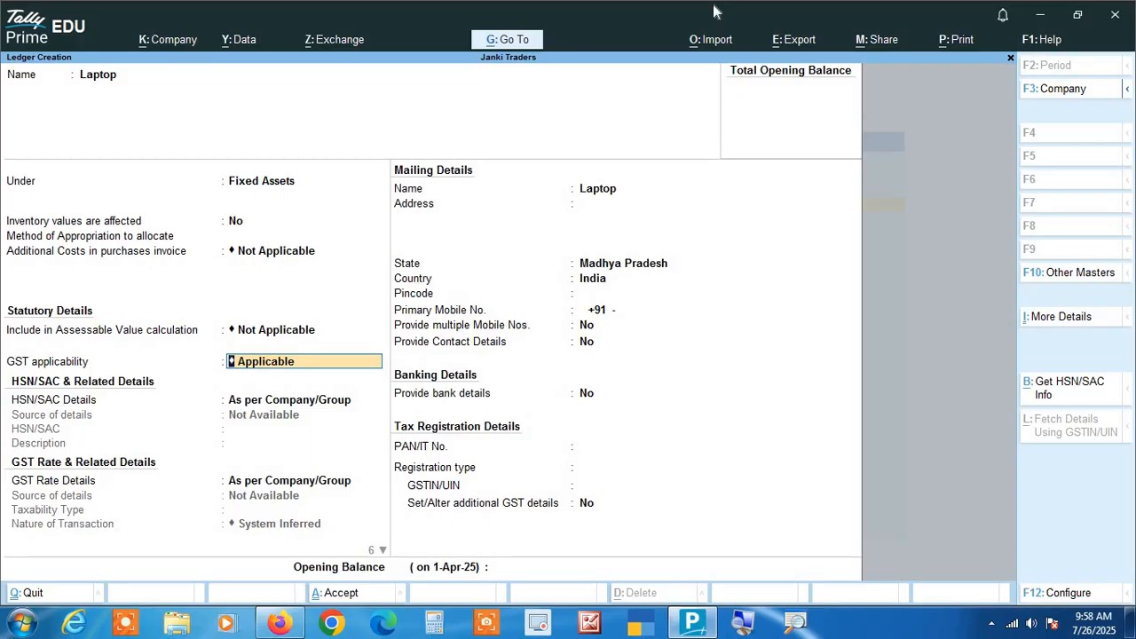
pyautogui.press('Return')
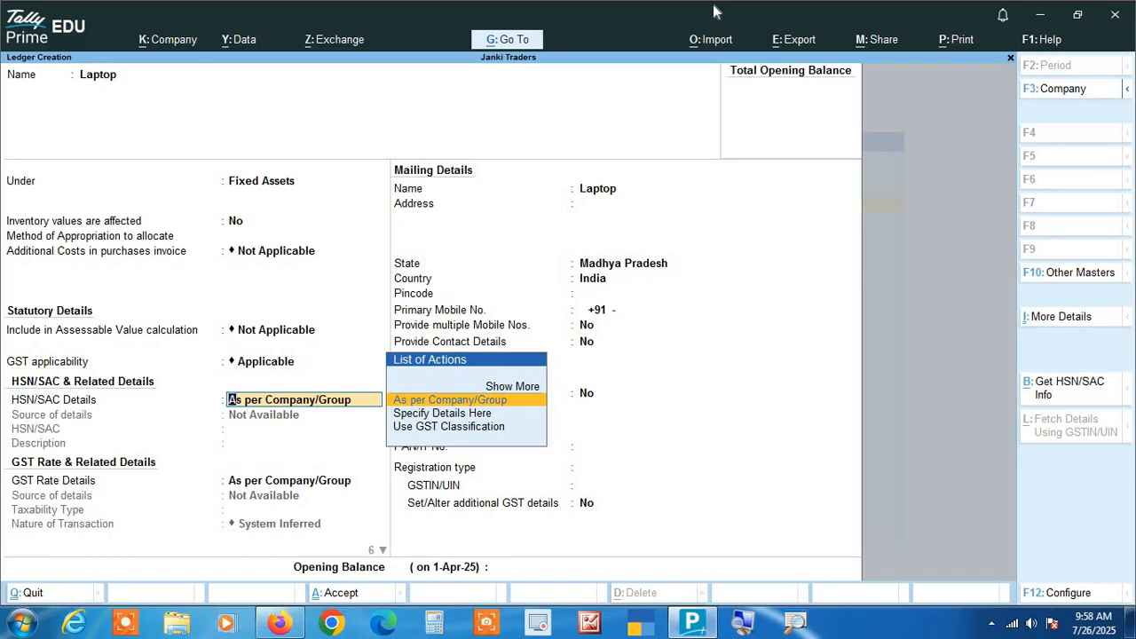
# Step: Specify Laptop's HSN/SAC details here with code 7858 and leave the description blank
pyautogui.press('Down')
pyautogui.press('Return')
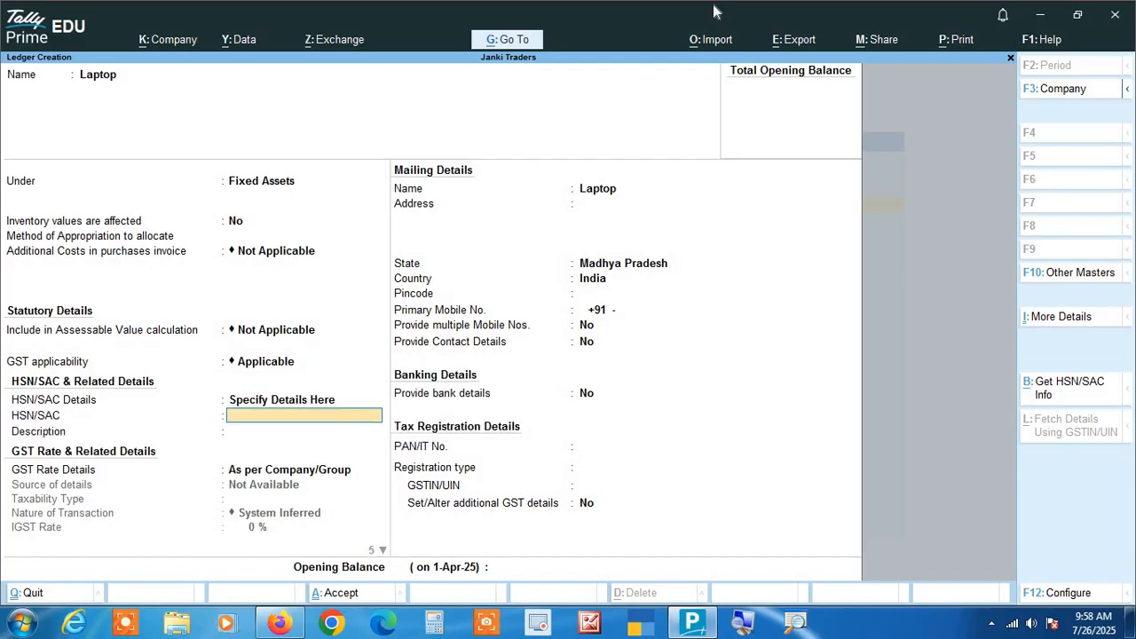
pyautogui.write('7858')
pyautogui.press('Return')
pyautogui.press('Return')
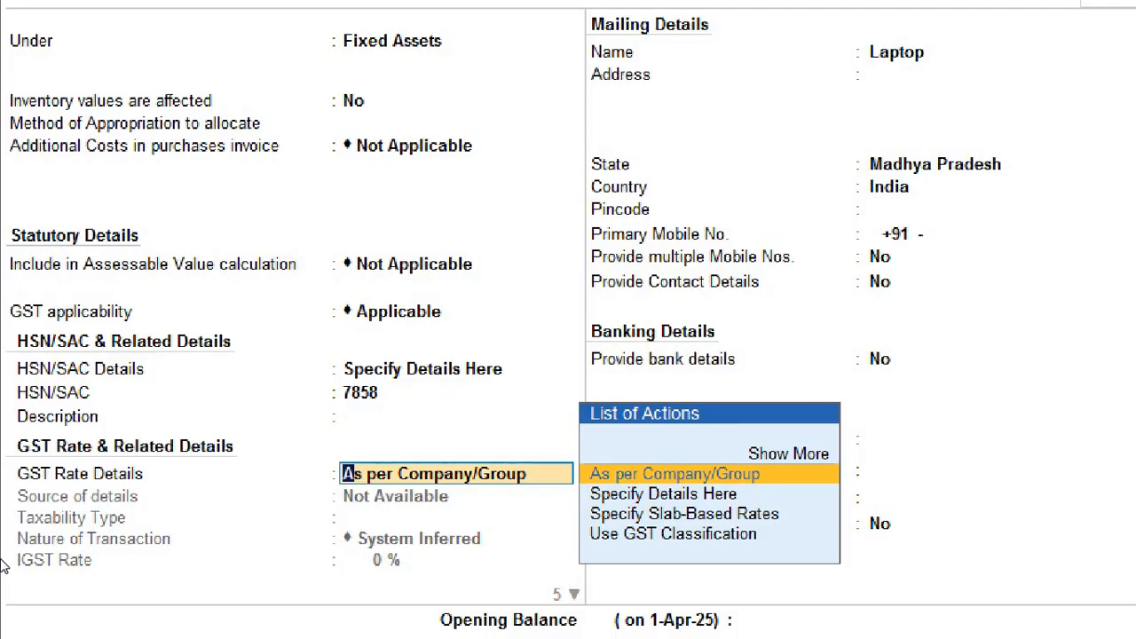
# Step: Specify Laptop's GST rate details here as Taxable with System Inferred transaction nature, IGST 18% and CGST 9%
pyautogui.press('Down')
pyautogui.press('Return')
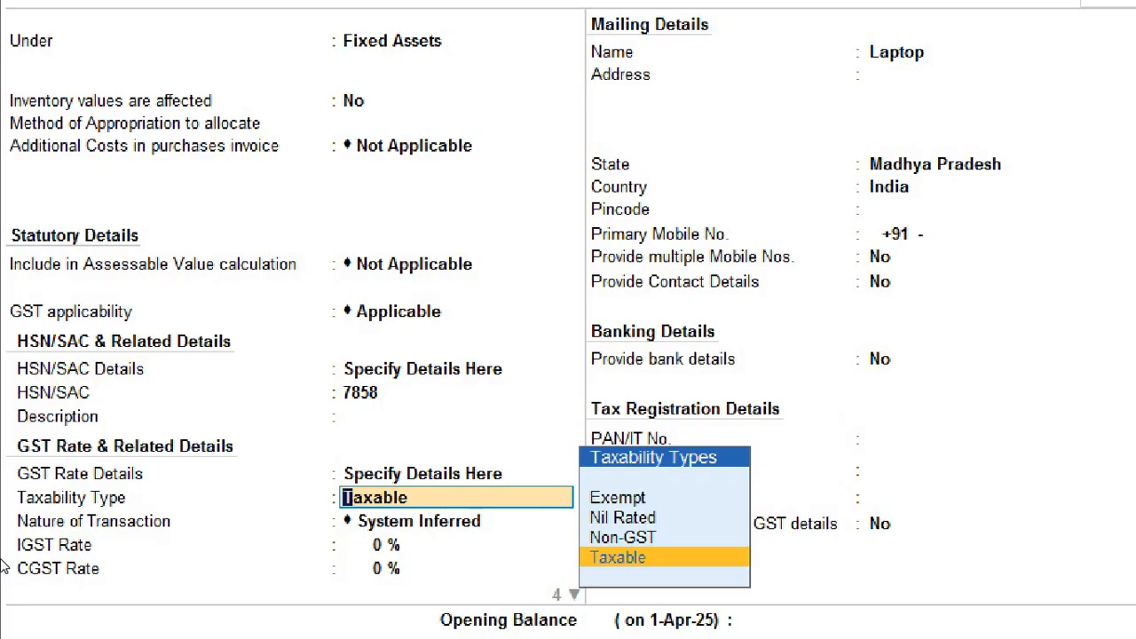
pyautogui.press('Return')
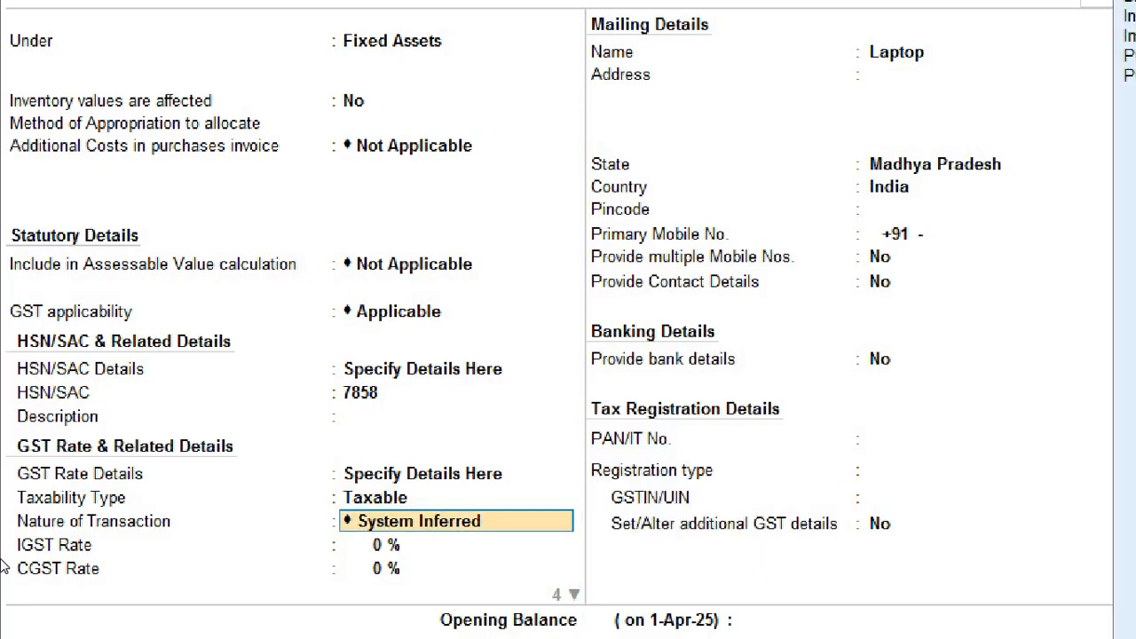
pyautogui.press('Return')
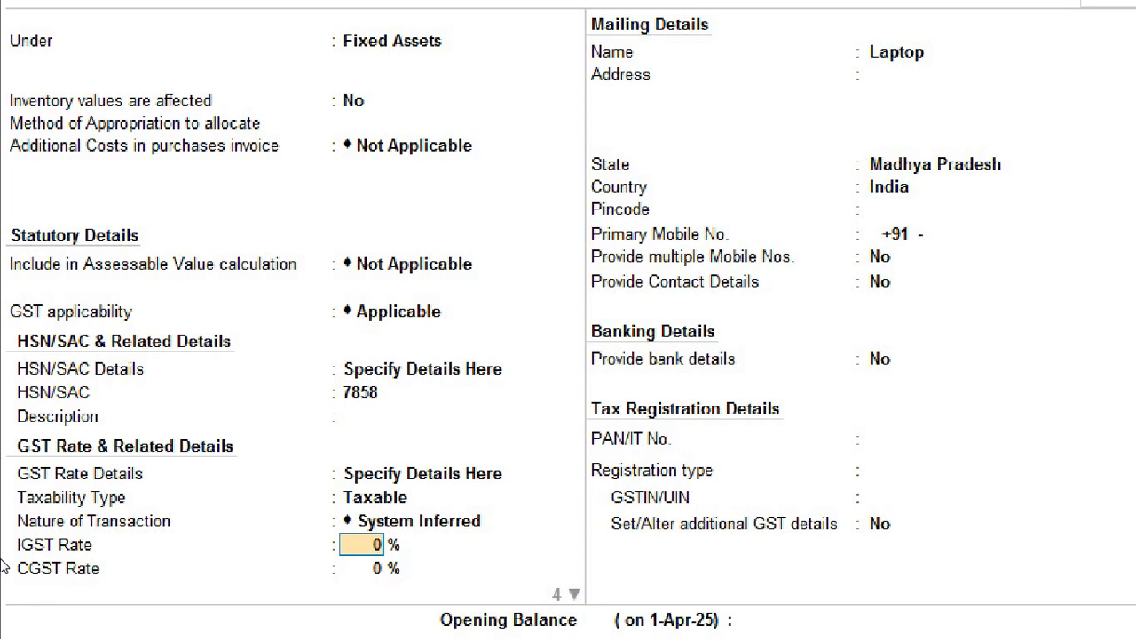
pyautogui.write('18')
pyautogui.press('Return')
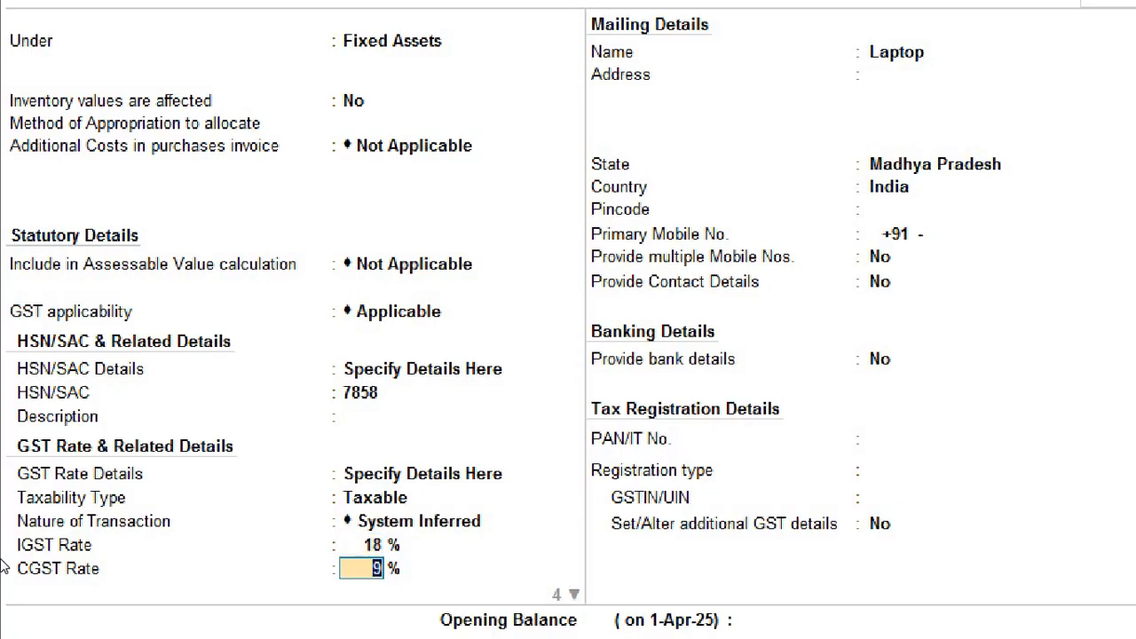
pyautogui.press('Return')
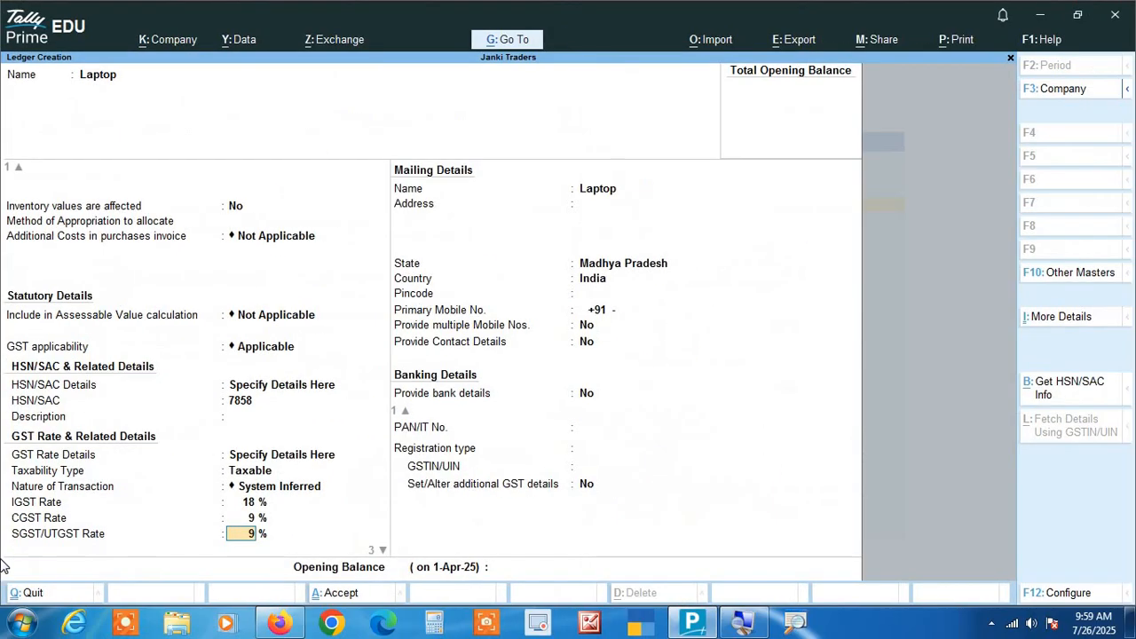
# Step: Accept Laptop's 9% SGST/UTGST, cess Not Applicable, supply type Goods and default mailing details, and save the ledger
pyautogui.press('Return')
pyautogui.press('Return')
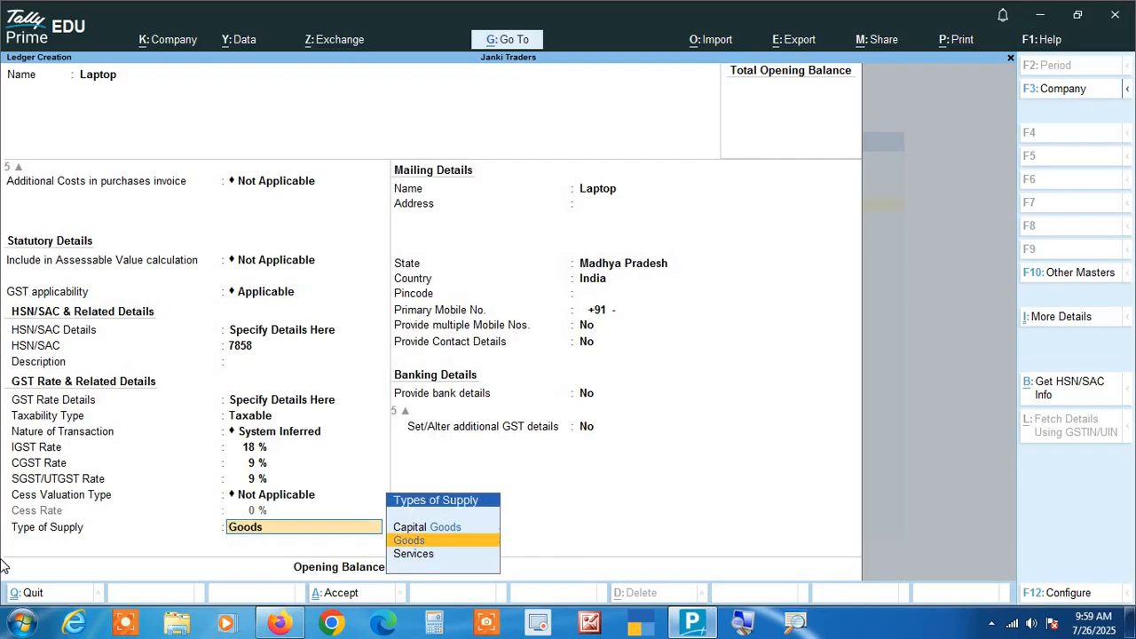
pyautogui.press('Return')
pyautogui.press('Return')
pyautogui.press('Return')
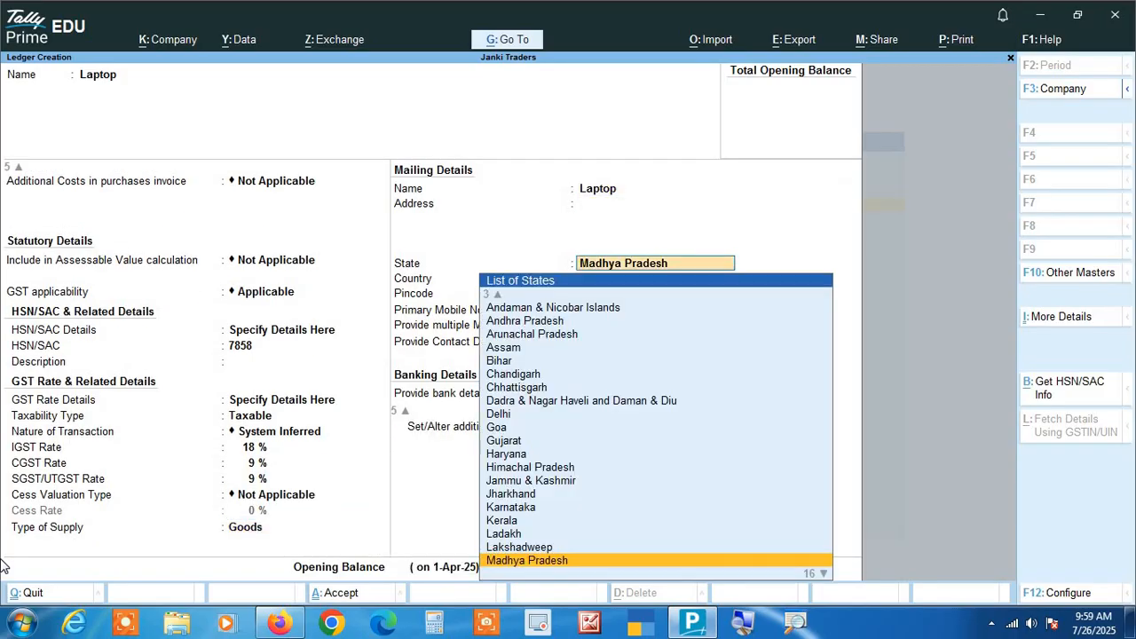
pyautogui.press('Return')
pyautogui.press('Return')
pyautogui.press('Return')
pyautogui.press('Return')
pyautogui.press('Return')
pyautogui.press('Return')
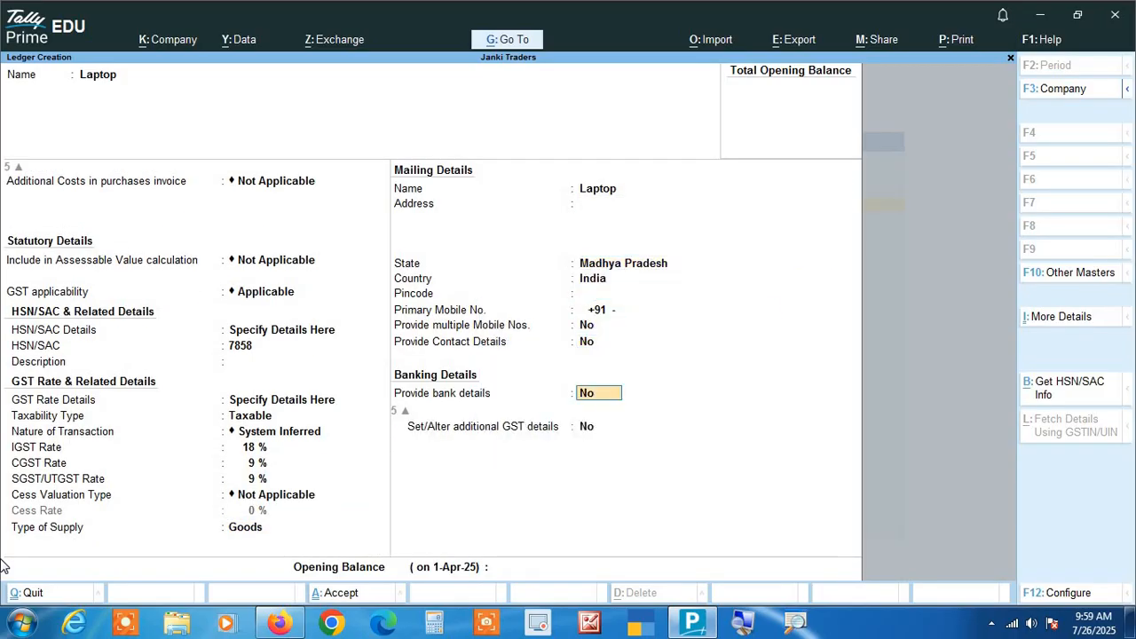
pyautogui.hotkey('ctrl', 'a')
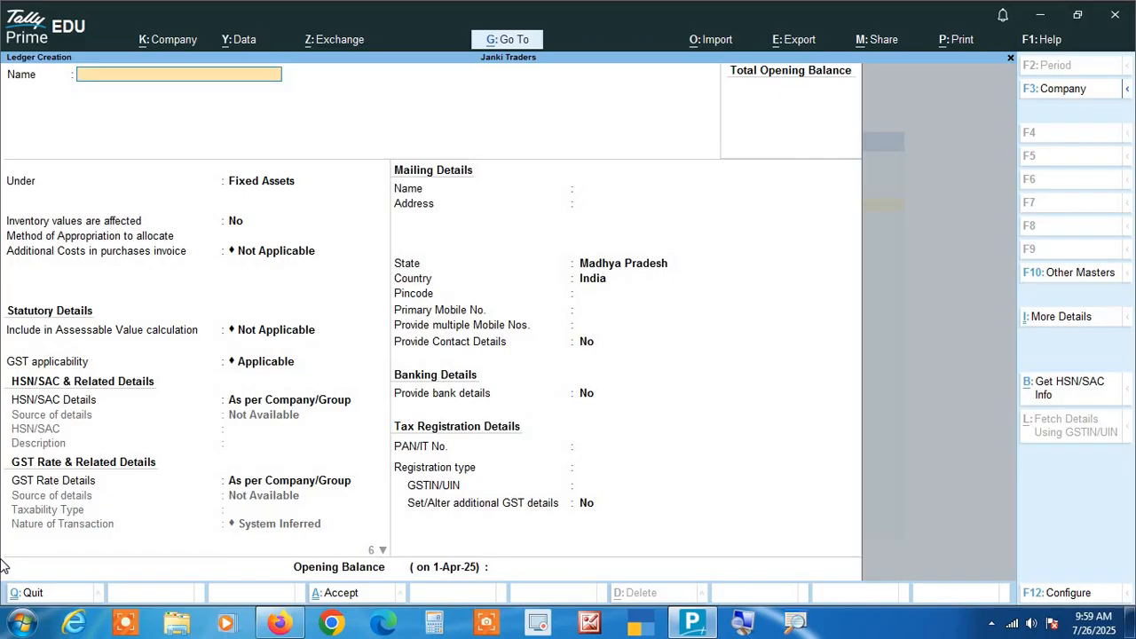
# Step: Name the new ledger Labour Charge and place it under the Indirect Incomes group
pyautogui.write('Labour Charge')
pyautogui.press('Return')
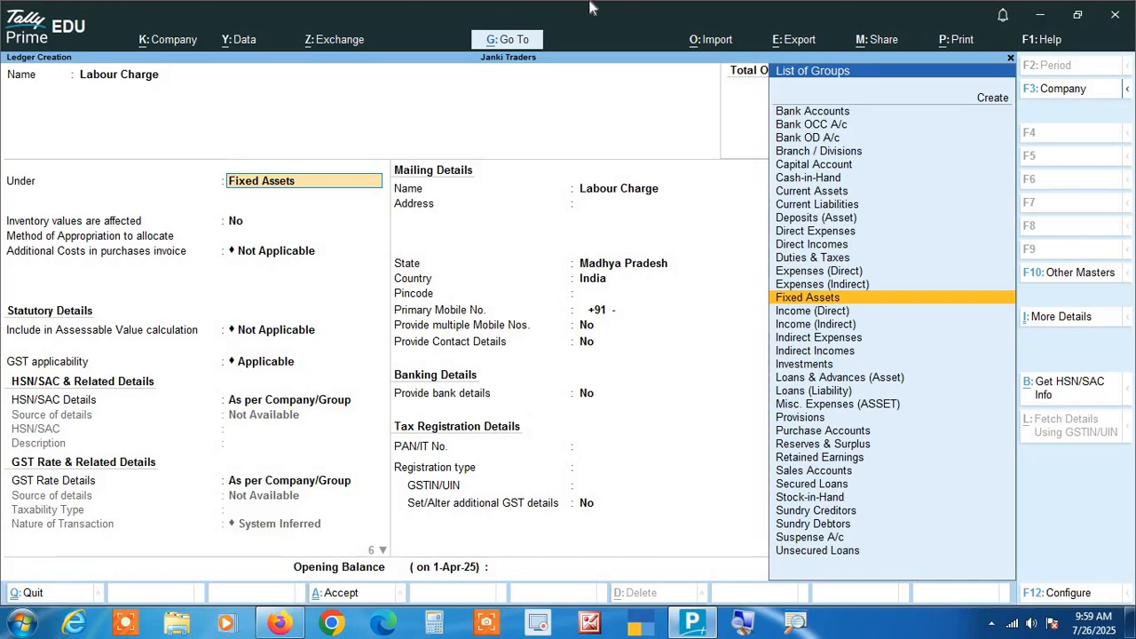
pyautogui.write('In')
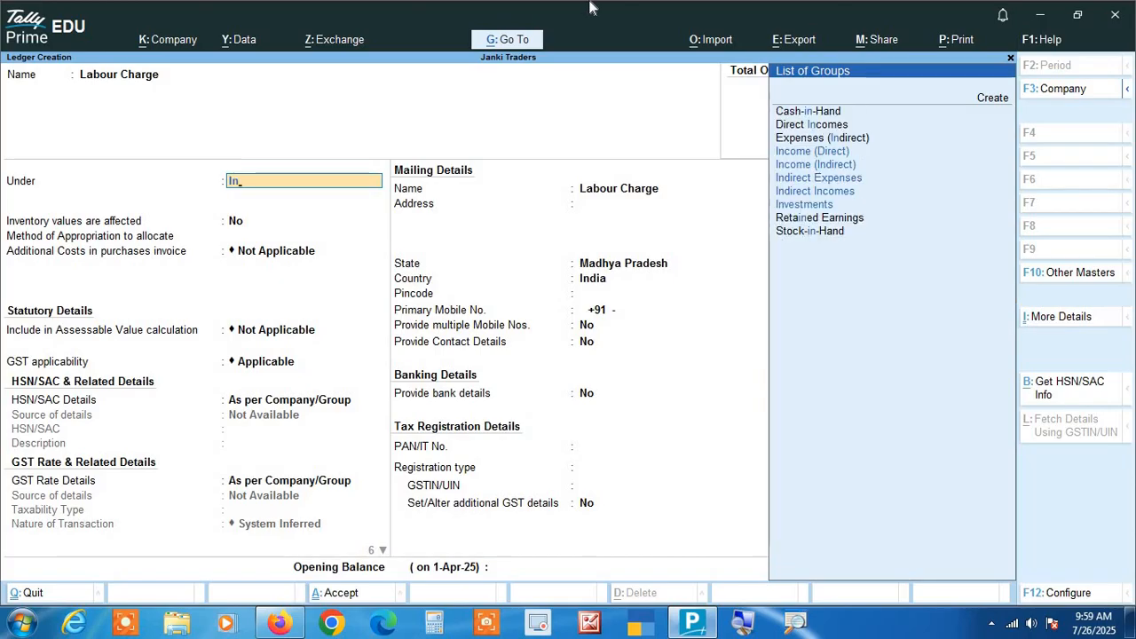
pyautogui.press('Down')
pyautogui.press('Down')
pyautogui.press('Down')
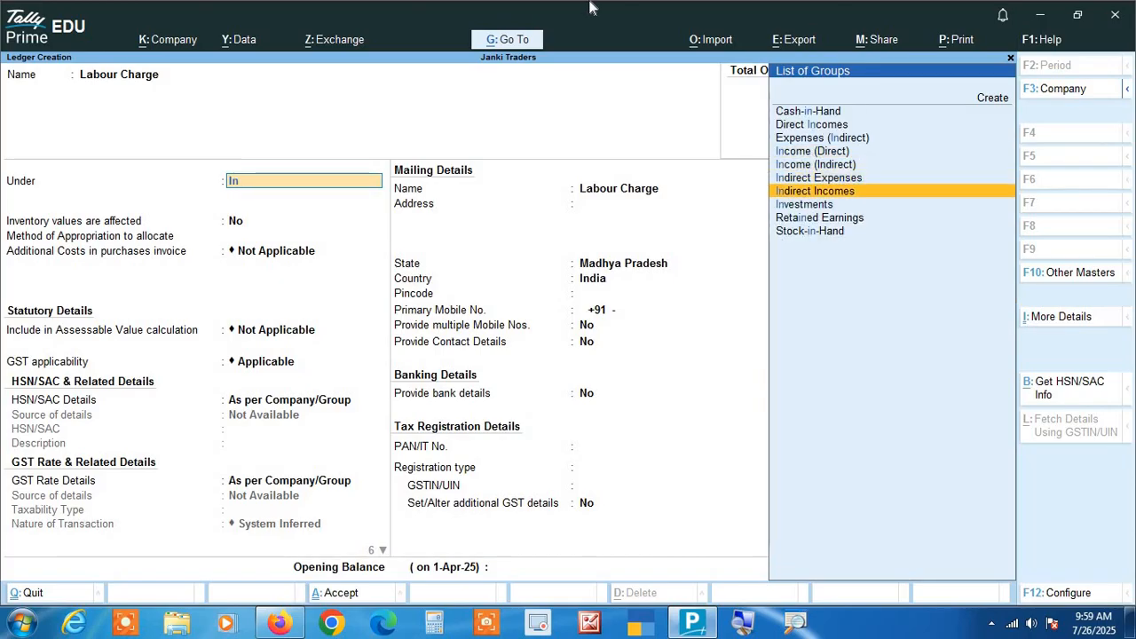
pyautogui.press('Return')
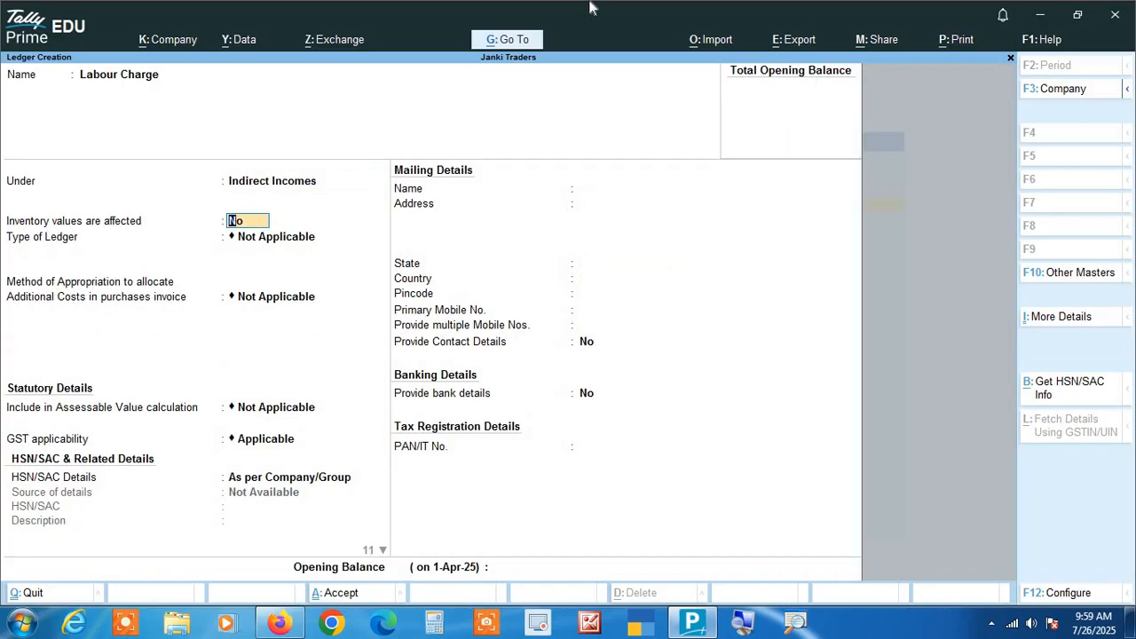
# Step: Keep Labour Charge's inventory values affected at No, ledger type, additional costs and assessable value Not Applicable, and GST Applicable
pyautogui.press('Return')
pyautogui.press('Return')
pyautogui.press('Return')
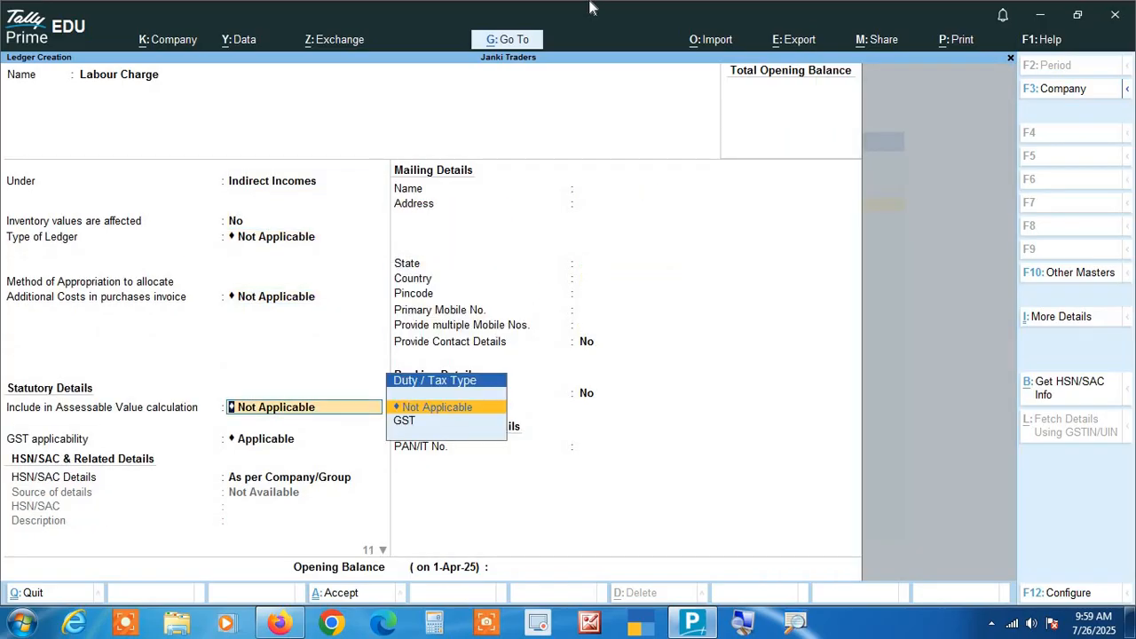
pyautogui.press('Return')
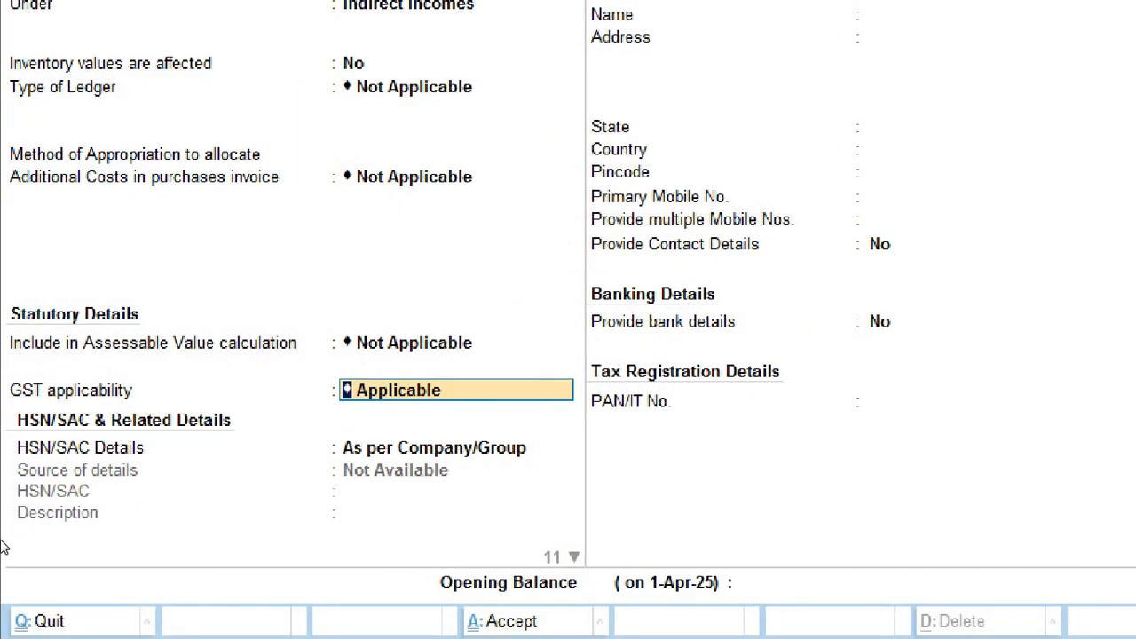
pyautogui.press('BackSpace')
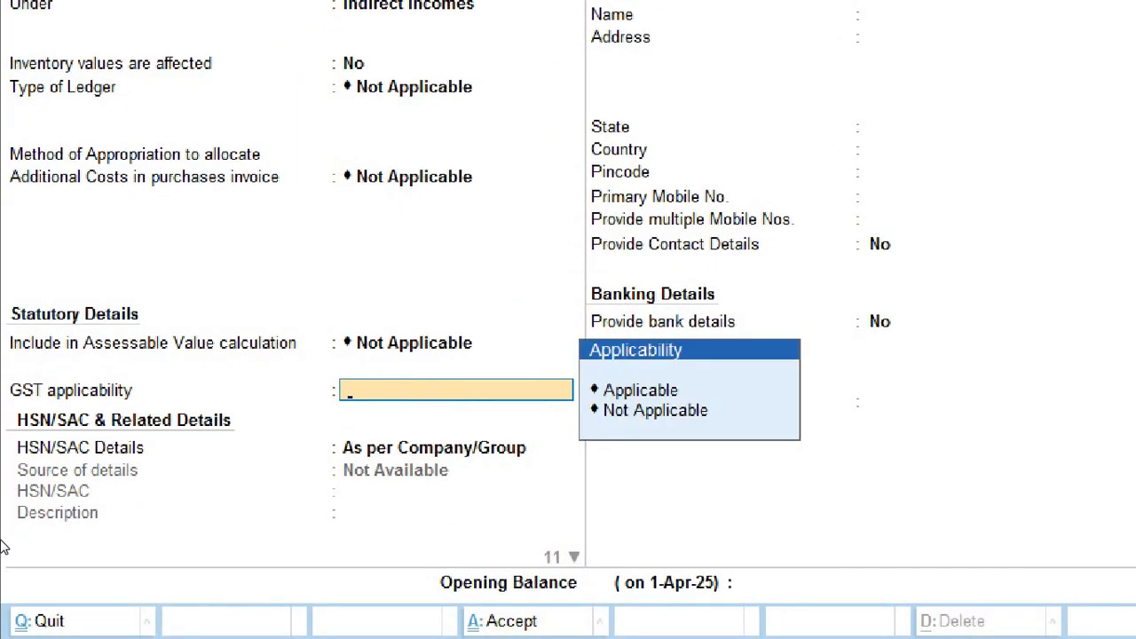
pyautogui.press('Down')
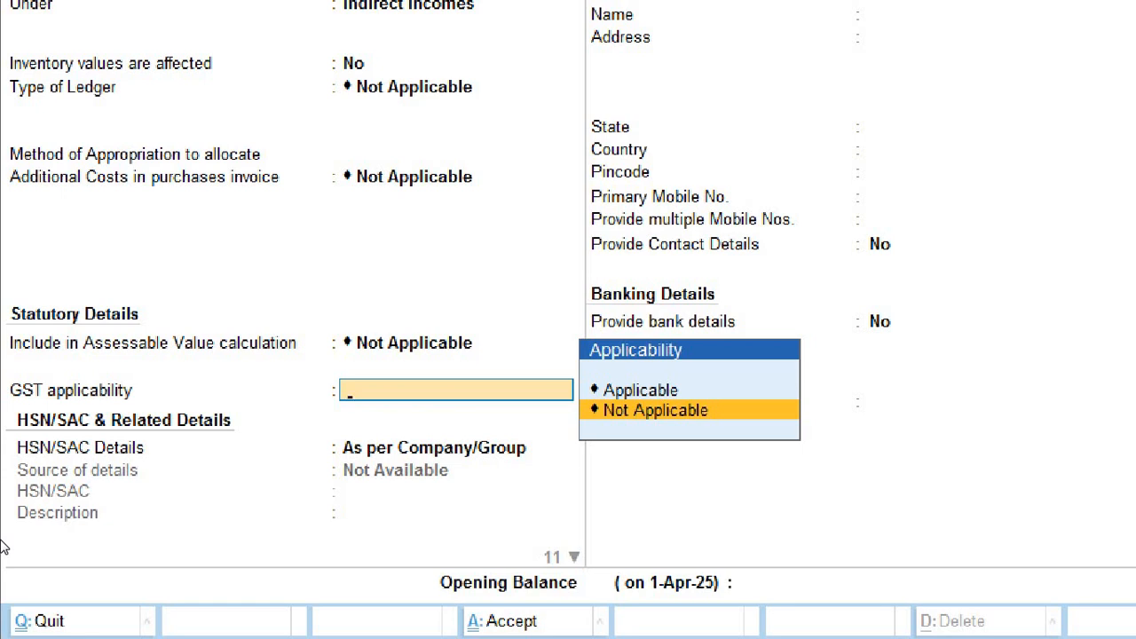
pyautogui.press('Up')
pyautogui.press('Return')
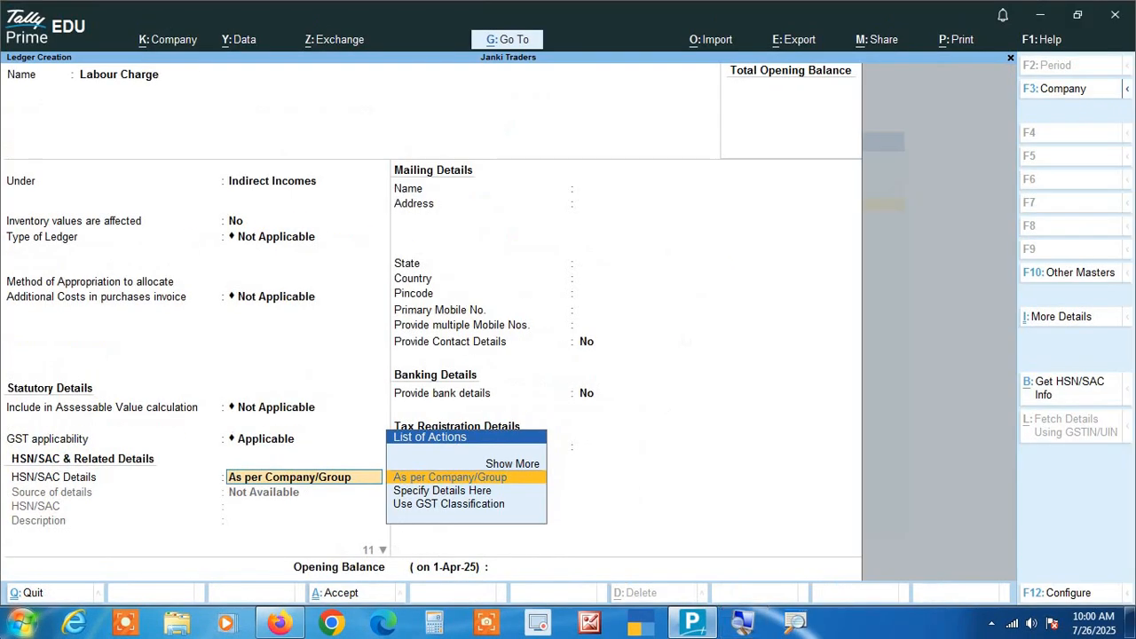
# Step: Specify Labour Charge's HSN/SAC details here with code 4582 and leave the description blank
pyautogui.press('Down')
pyautogui.press('Return')
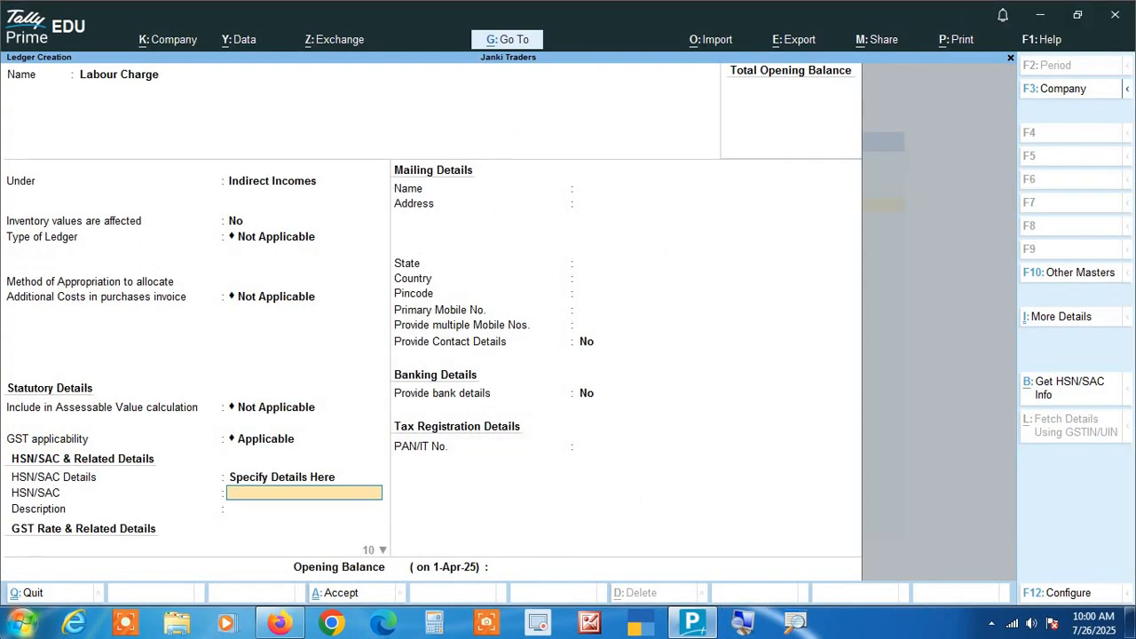
pyautogui.write('4582')
pyautogui.press('Return')
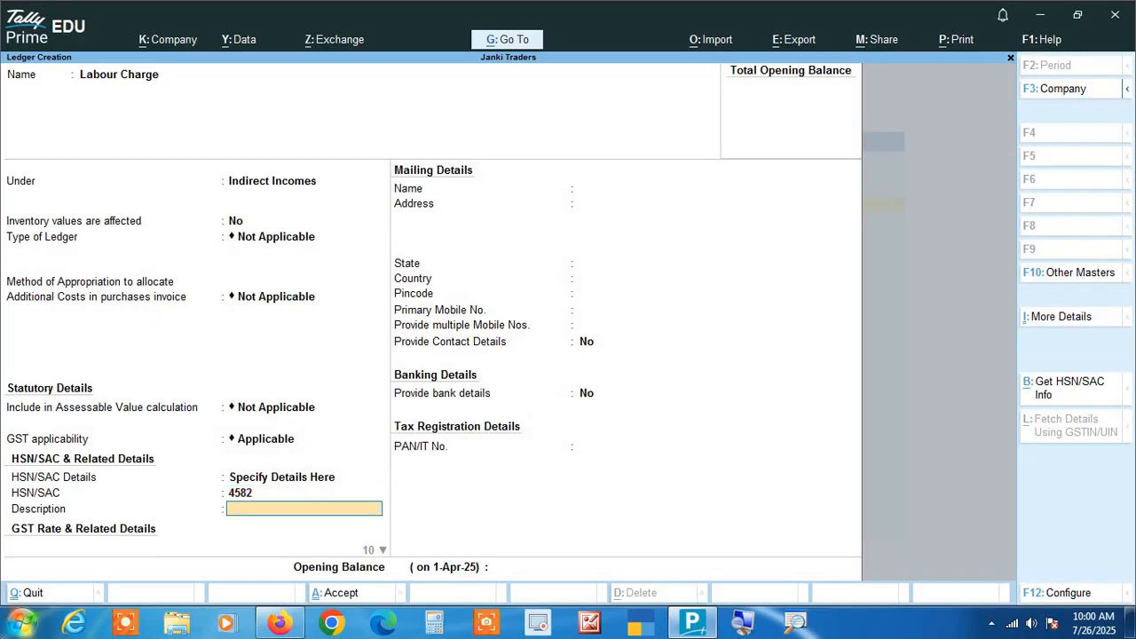
pyautogui.press('Return')
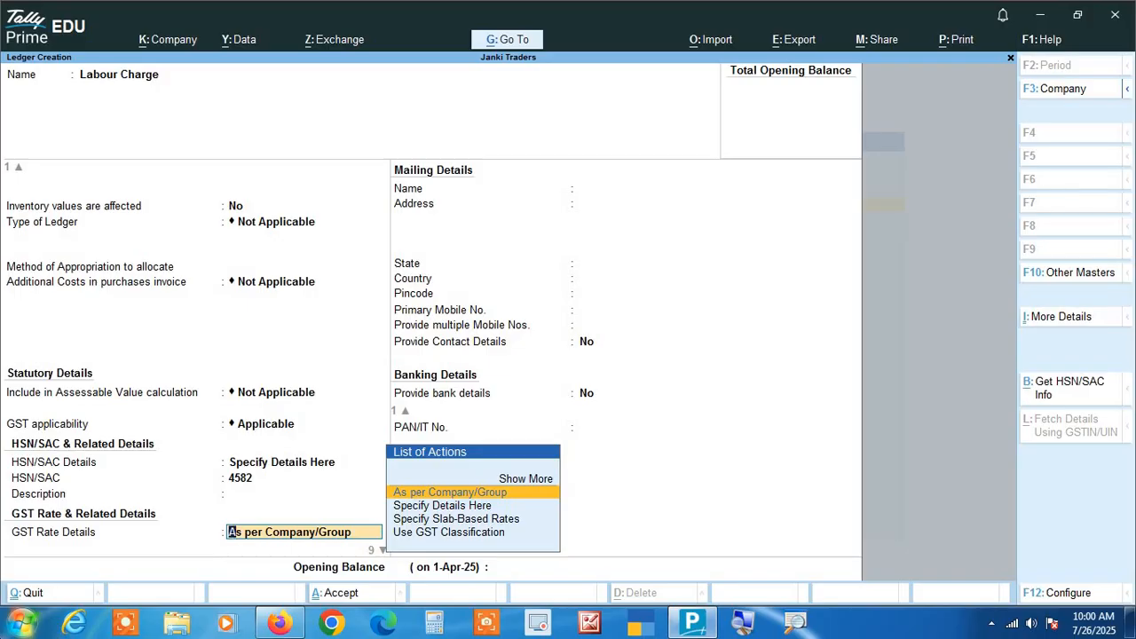
# Step: Specify Labour Charge's GST rate details here as Taxable, System Inferred, with IGST 18%, CGST 9% and SGST/UTGST 9%
pyautogui.press('Down')
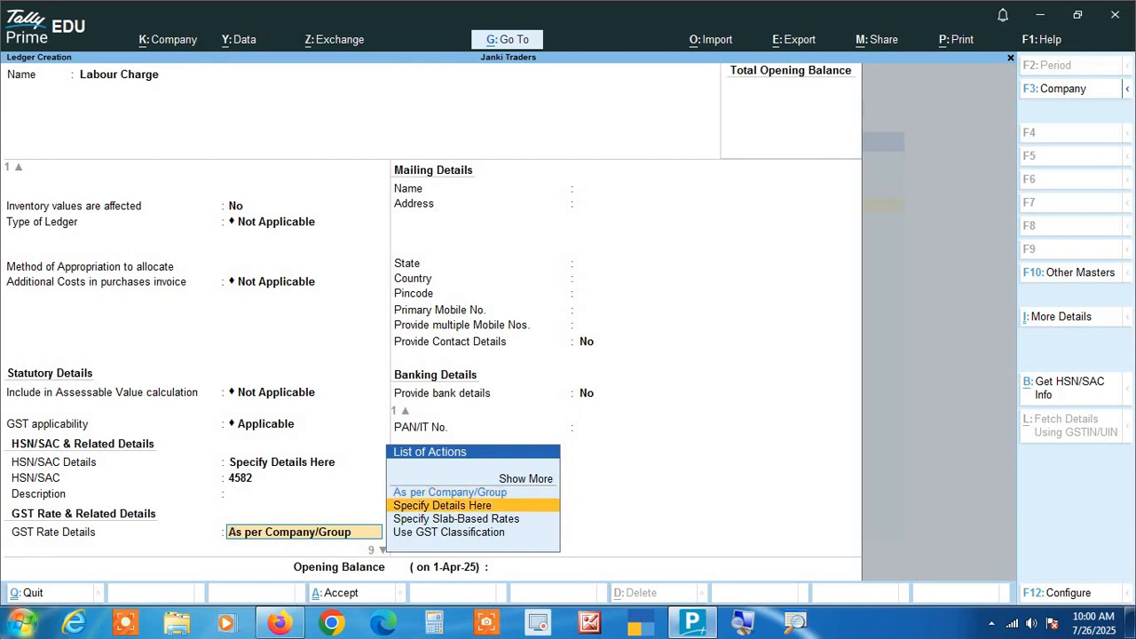
pyautogui.press('Return')
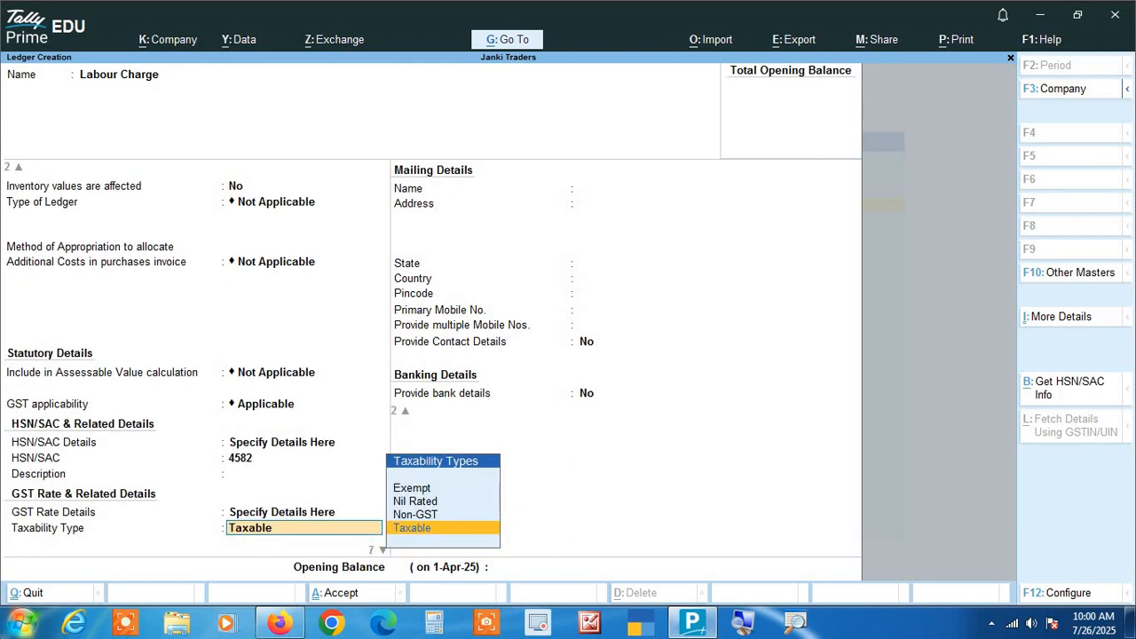
pyautogui.press('Return')
pyautogui.press('Return')
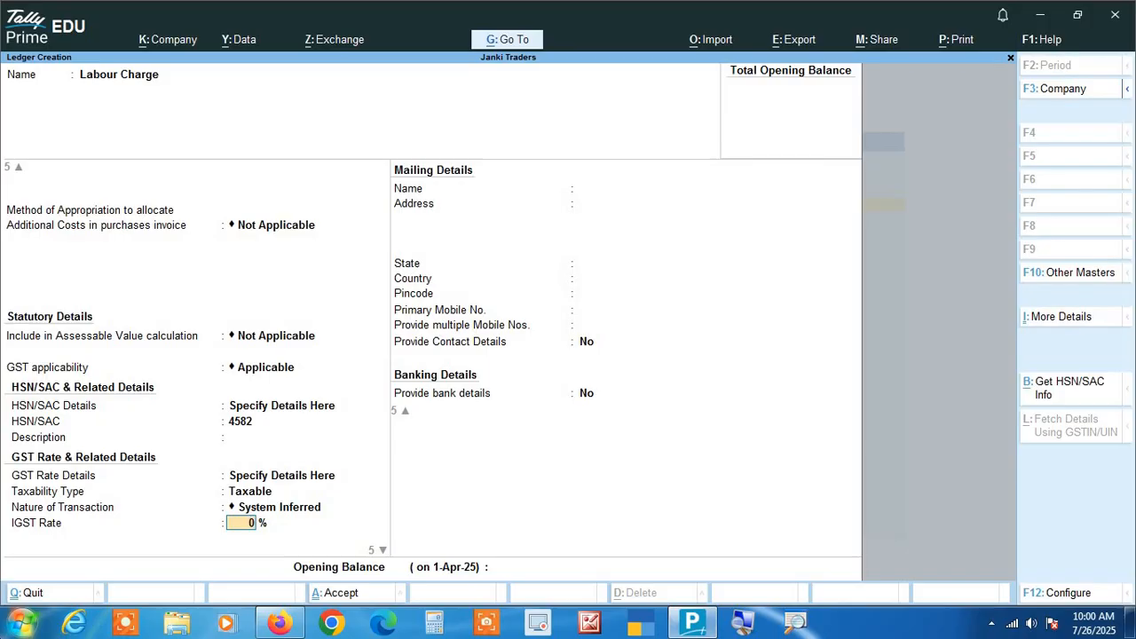
pyautogui.write('18')
pyautogui.press('Return')
pyautogui.press('Return')
pyautogui.press('Return')
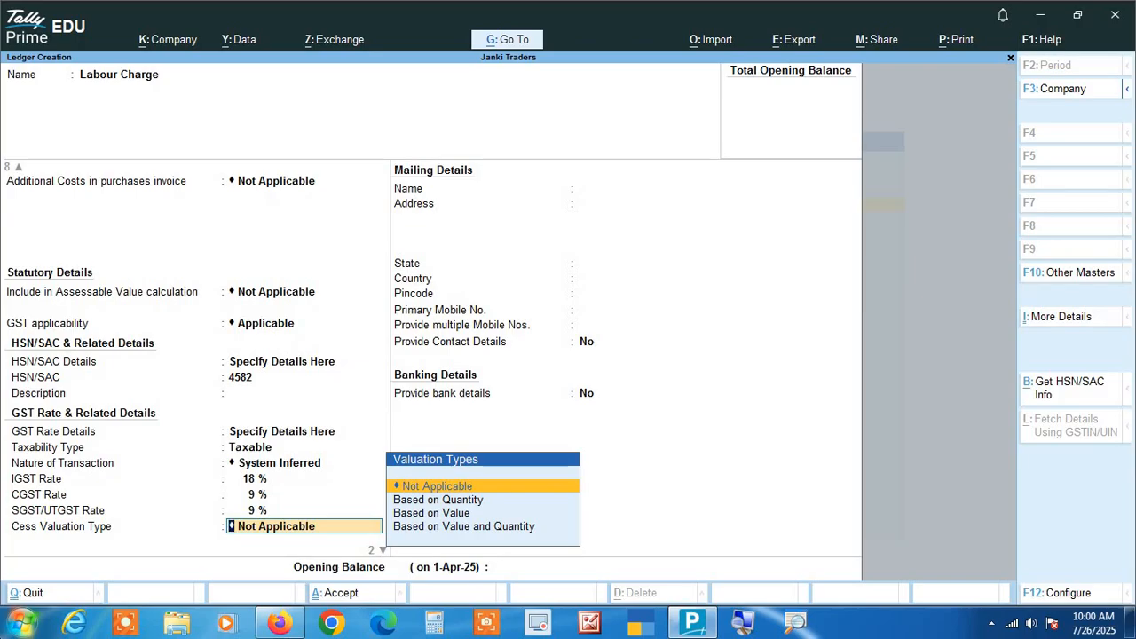
# Step: Keep Labour Charge's cess Not Applicable, set its supply type to Services, and save the ledger without bank details or opening balance
pyautogui.press('Return')
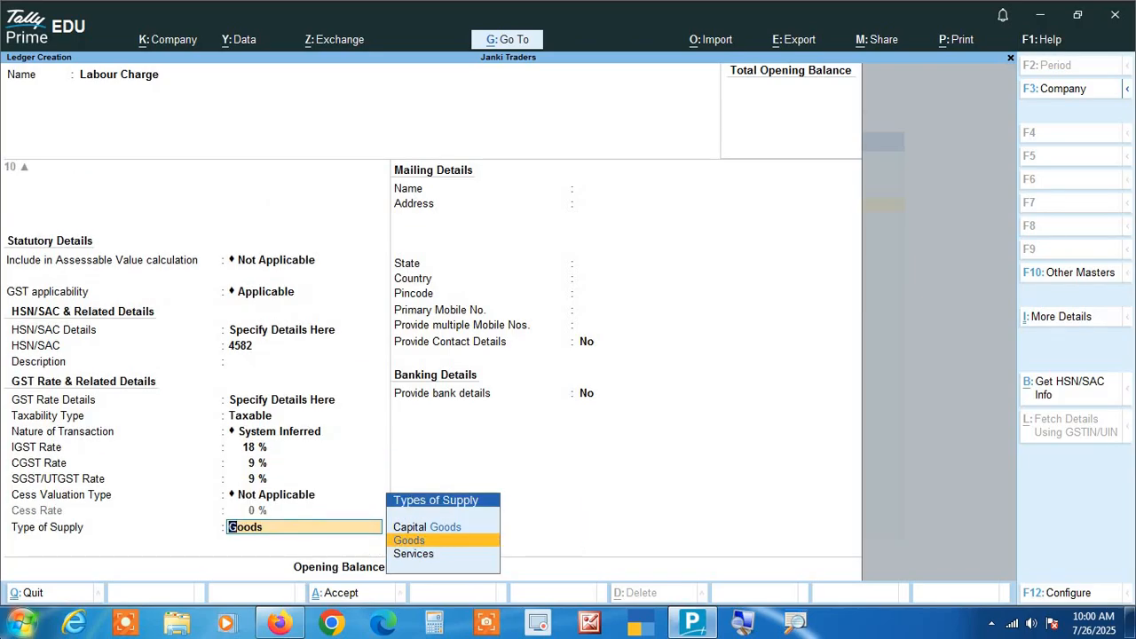
pyautogui.press('Down')
pyautogui.press('Return')
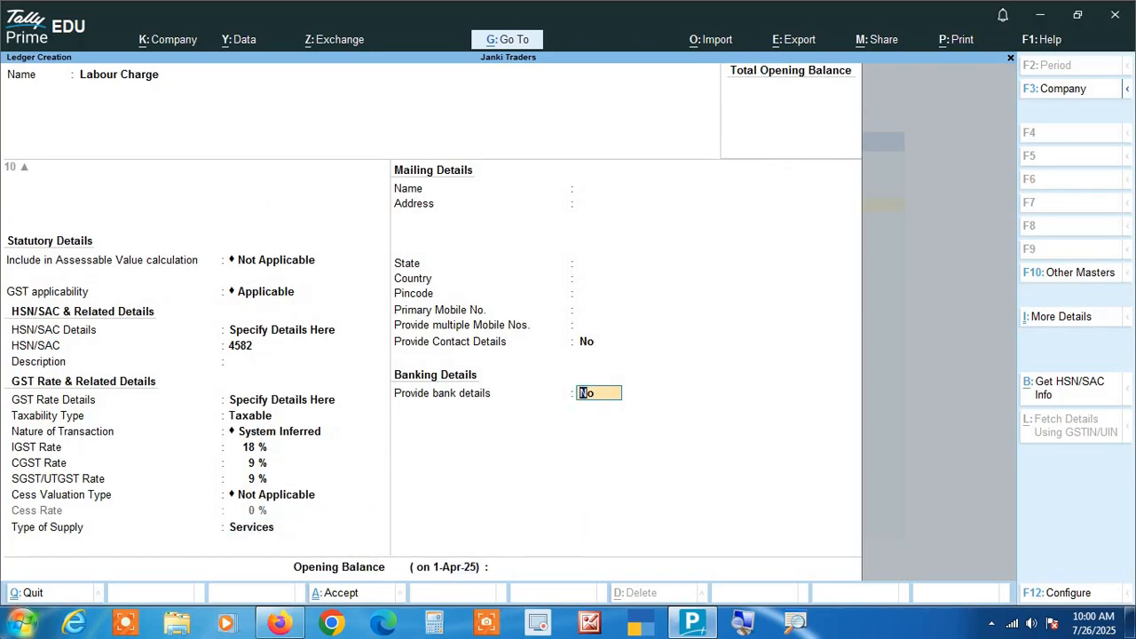
pyautogui.press('Return')
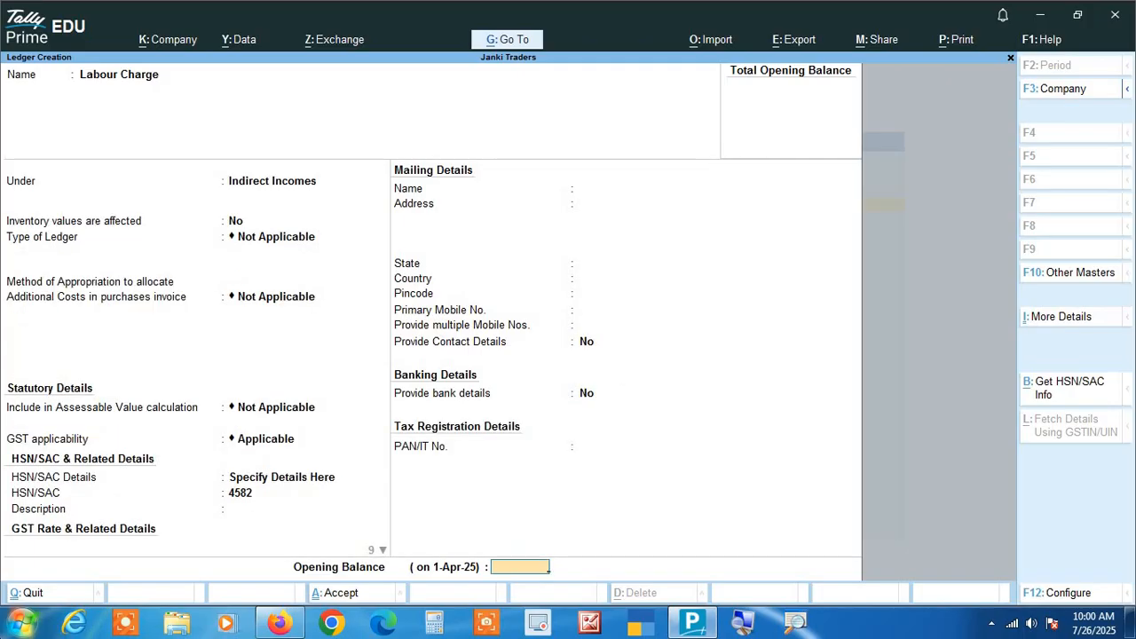
pyautogui.press('Return')
pyautogui.press('Return')
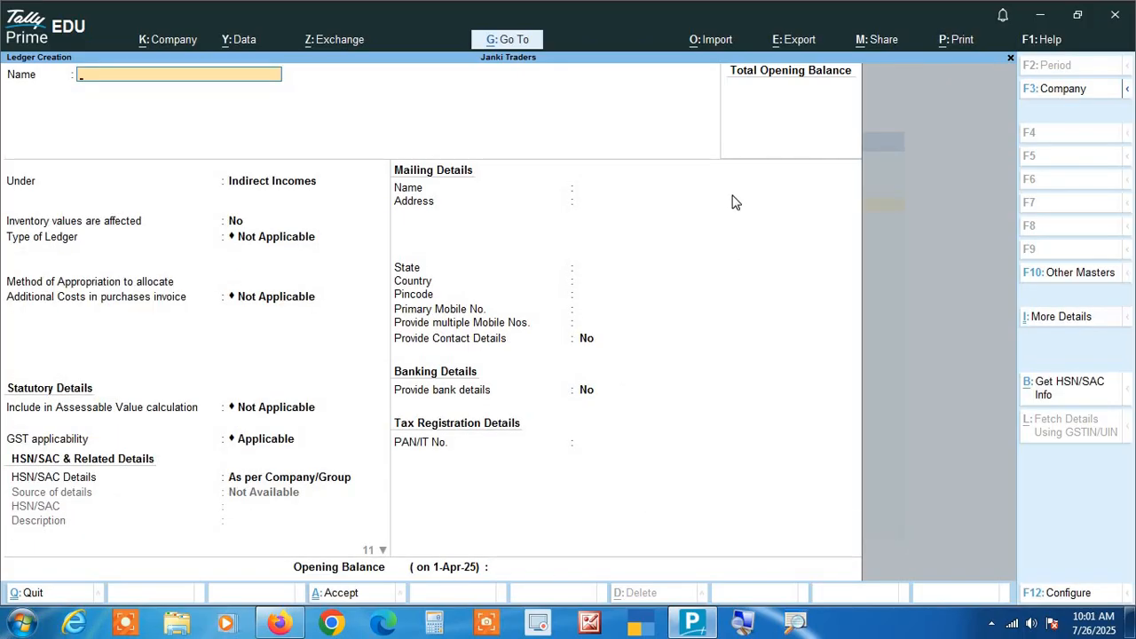
# Step: Name the new ledger Labour Expense and place it under the Indirect Expenses group
pyautogui.write('Labour expense')
pyautogui.press('Return')
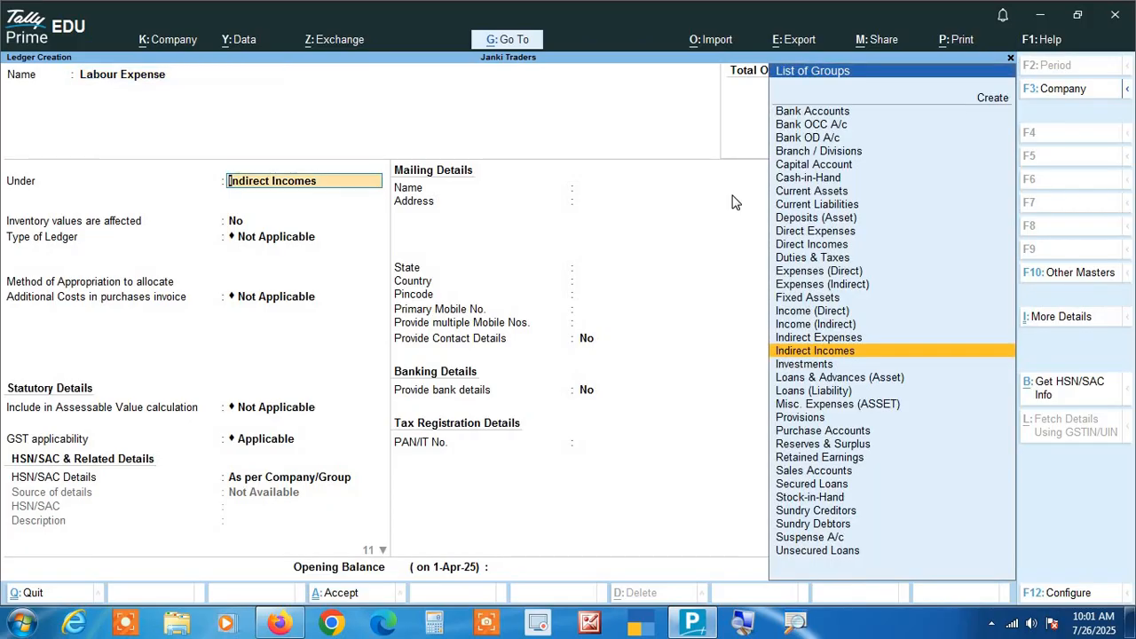
pyautogui.press('Up')
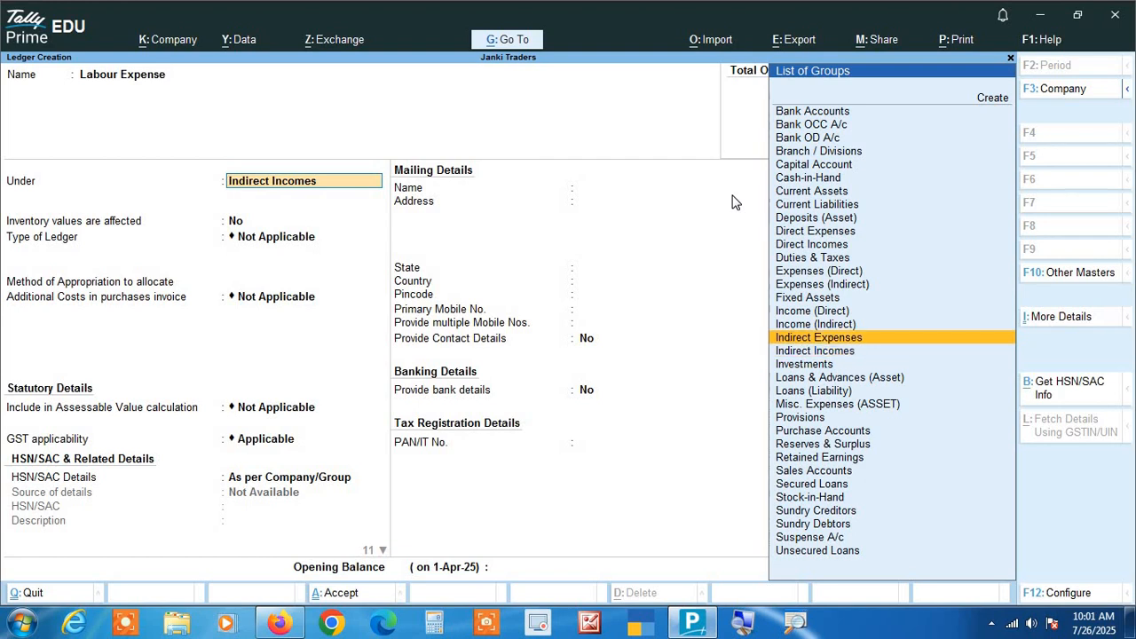
pyautogui.press('Return')
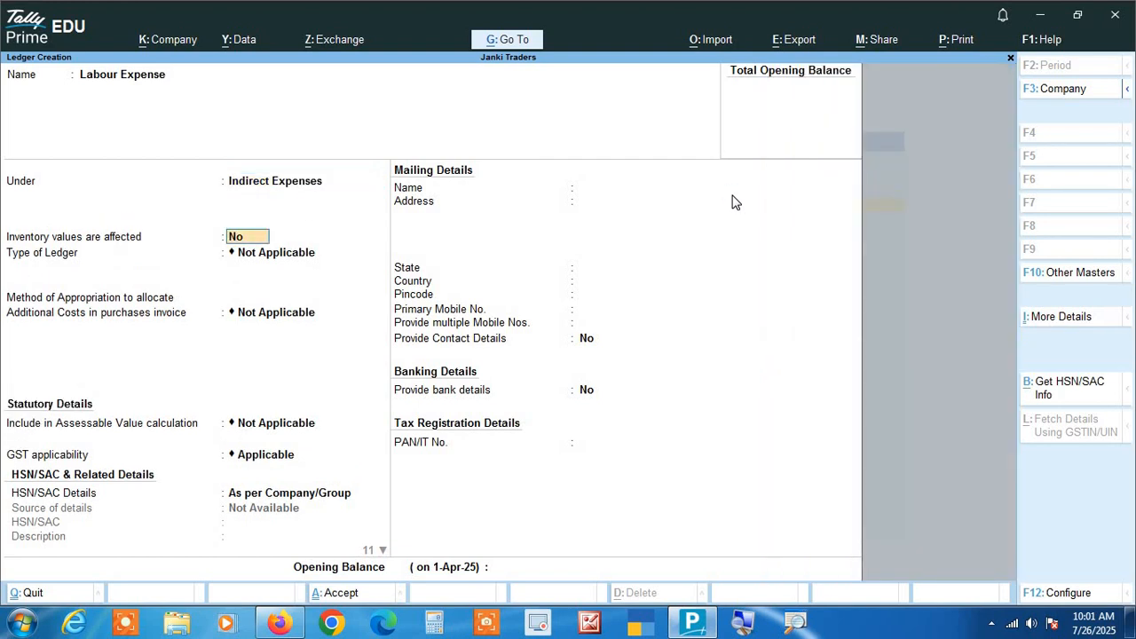
# Step: Keep Labour Expense's inventory values affected at No, ledger type, additional costs and assessable value Not Applicable, and GST Applicable
pyautogui.press('Return')
pyautogui.press('Return')
pyautogui.press('Return')
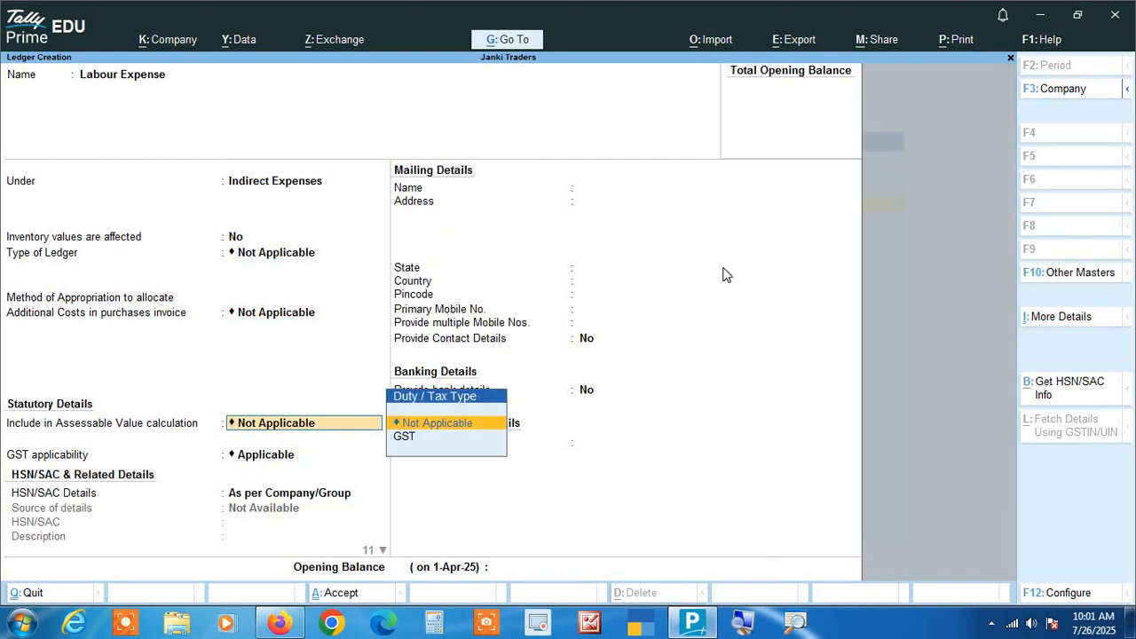
pyautogui.press('Return')
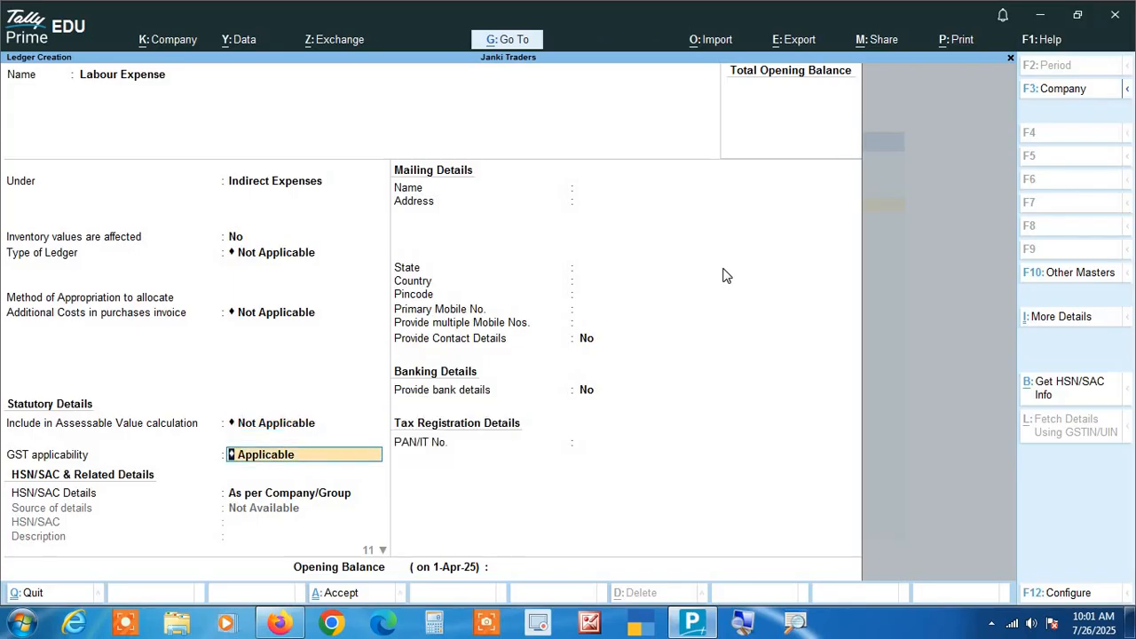
pyautogui.press('Return')
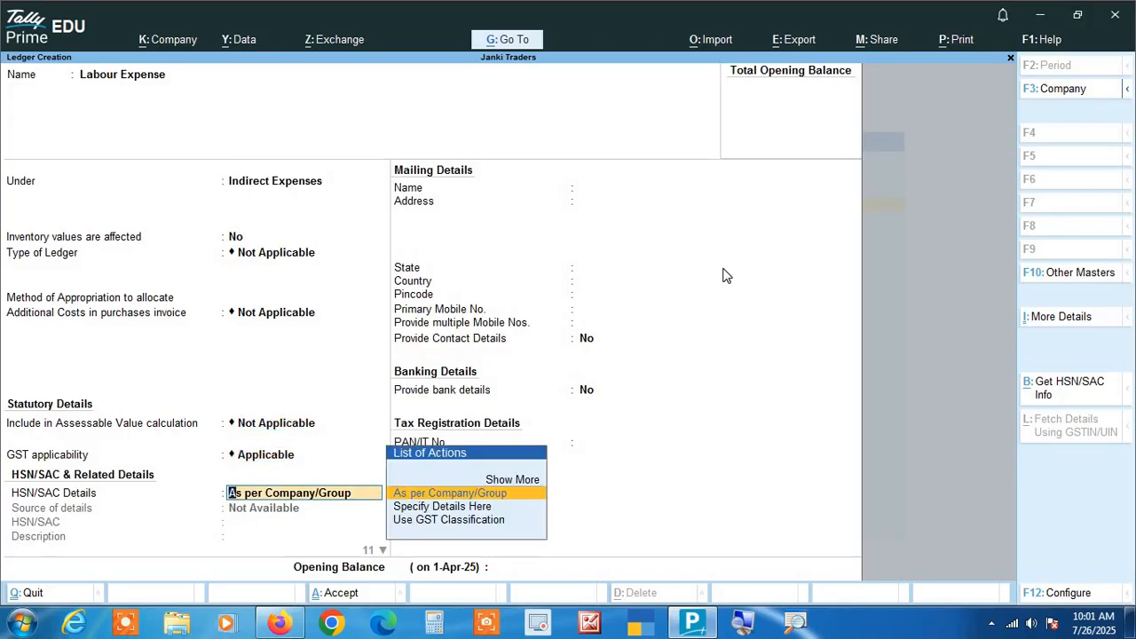
# Step: Set Labour Expense's HSN/SAC details to Specify Details Here, leaving the code and description blank
pyautogui.press('Down')
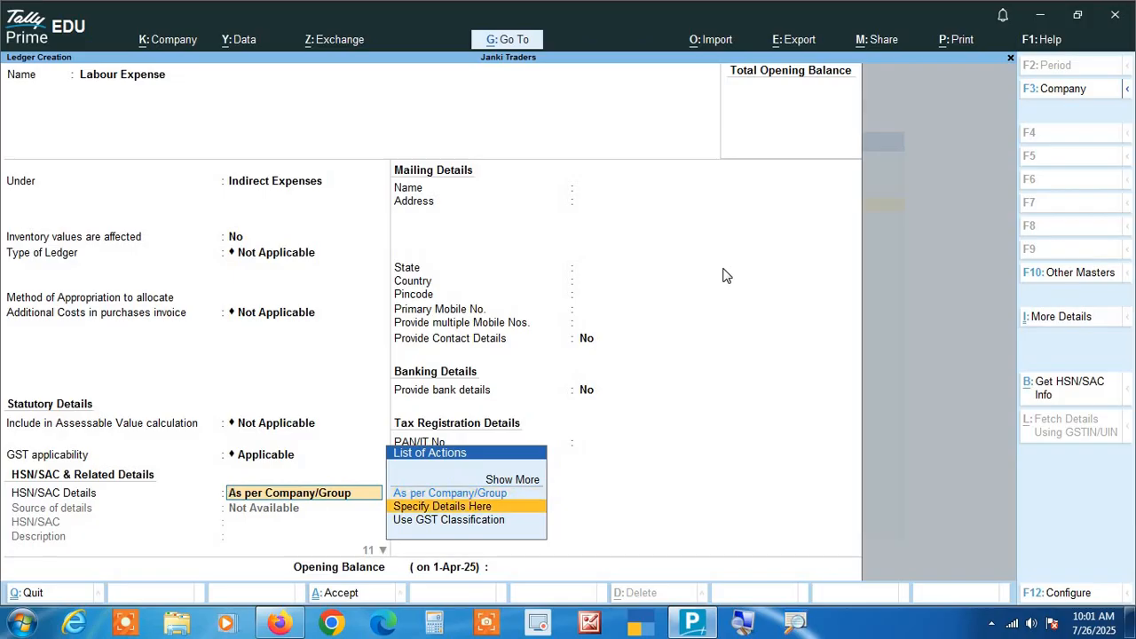
pyautogui.press('Return')
pyautogui.press('Return')
pyautogui.press('Return')
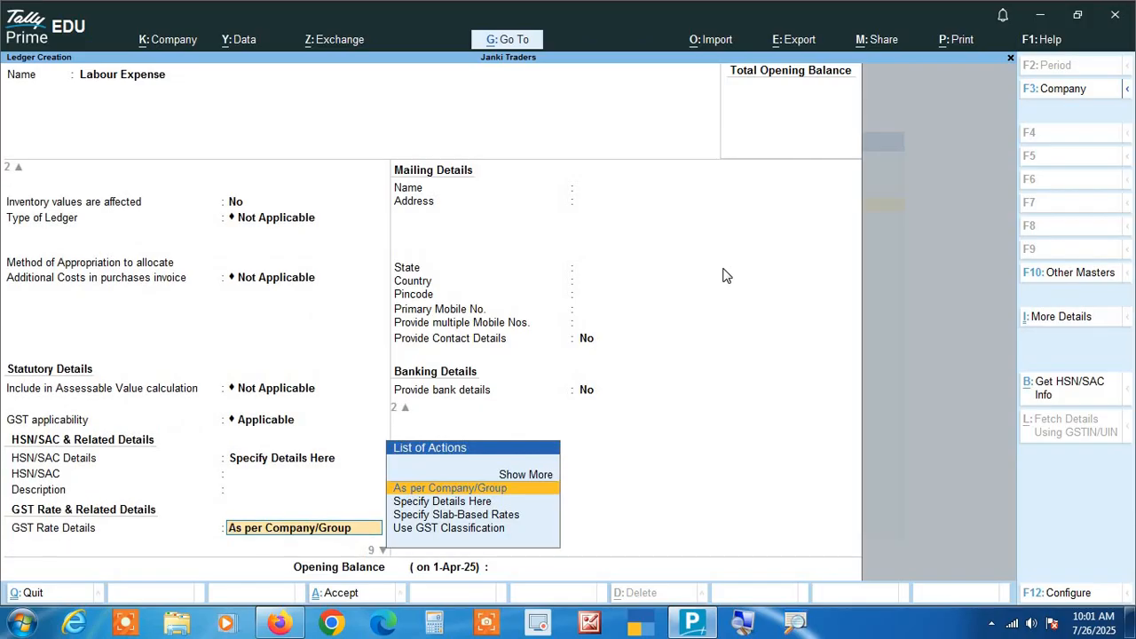
# Step: Specify Labour Expense's GST rate details here as Taxable, System Inferred, with IGST 18%, CGST 9% and SGST/UTGST 9%
pyautogui.press('Down')
pyautogui.press('Return')
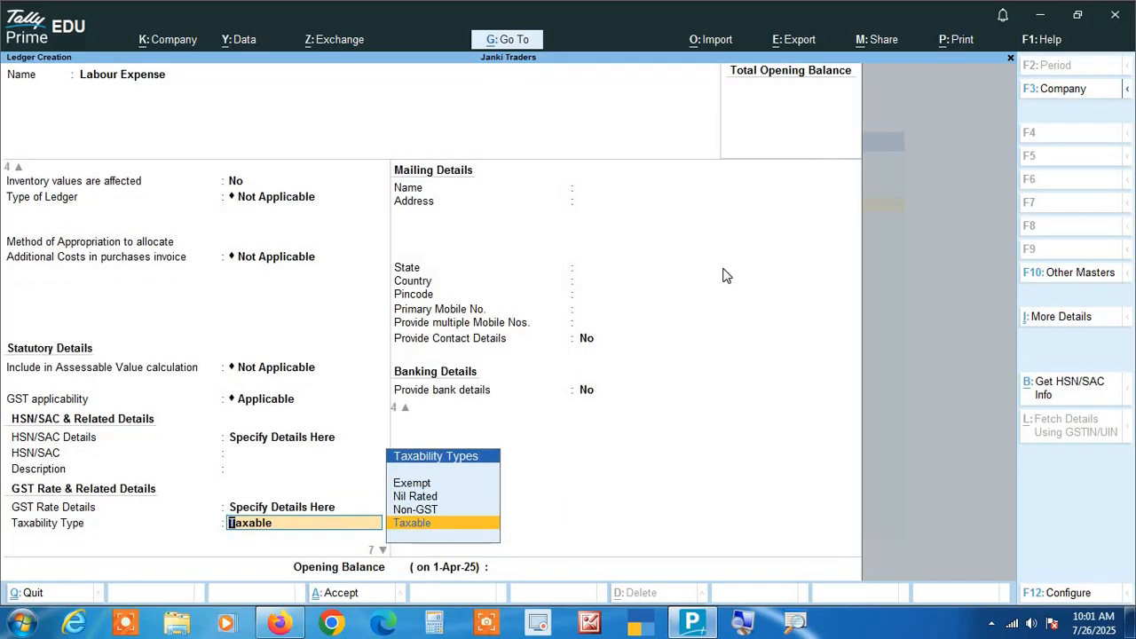
pyautogui.press('Return')
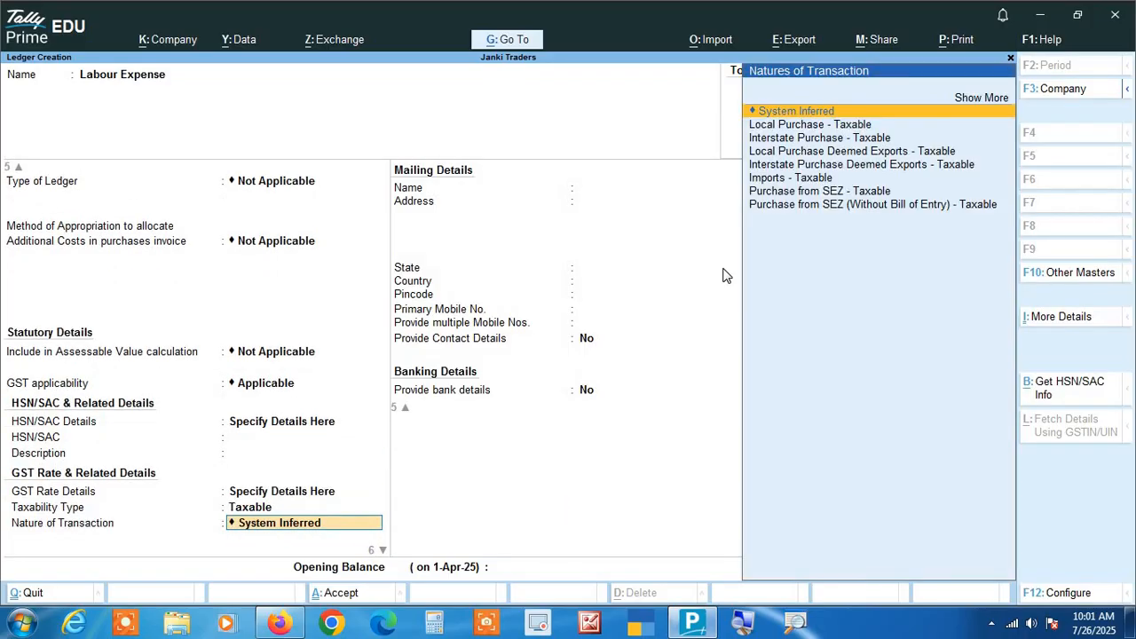
pyautogui.press('Return')
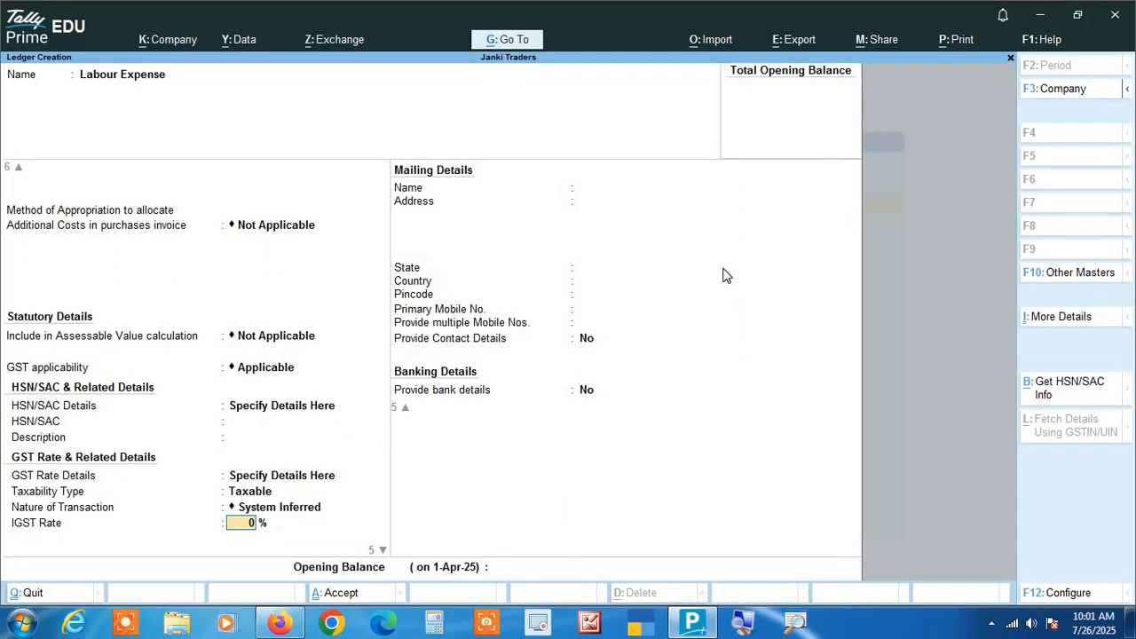
pyautogui.write('18')
pyautogui.press('Return')
pyautogui.press('Return')
pyautogui.press('Return')
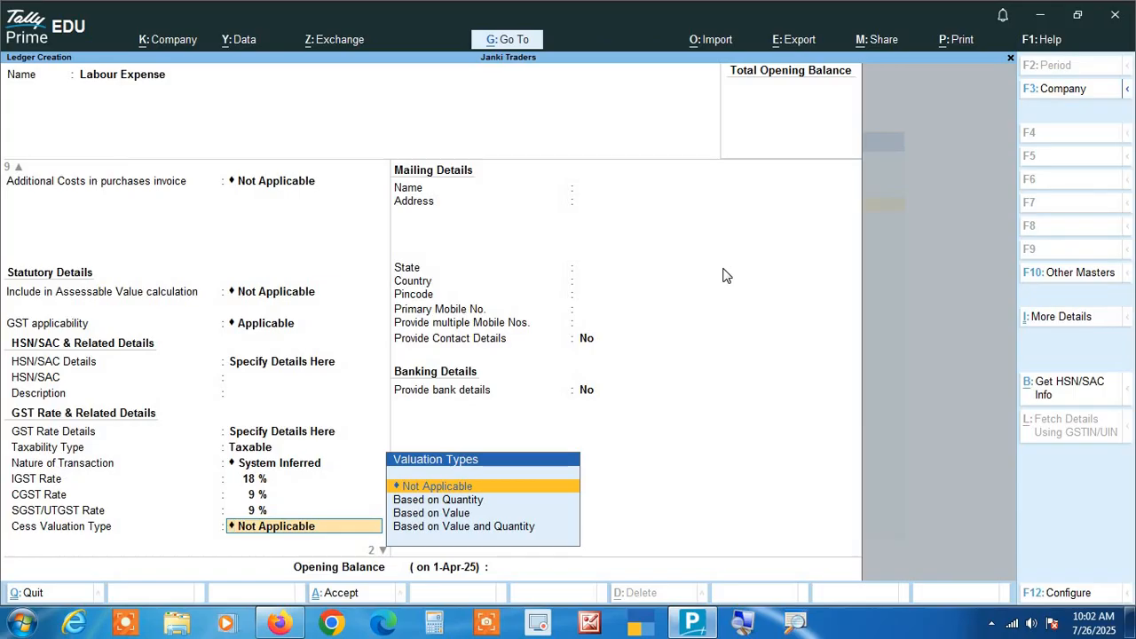
# Step: Keep Labour Expense's cess valuation Not Applicable, leave the opening balance blank, and save the ledger
pyautogui.press('Return')
pyautogui.press('Return')
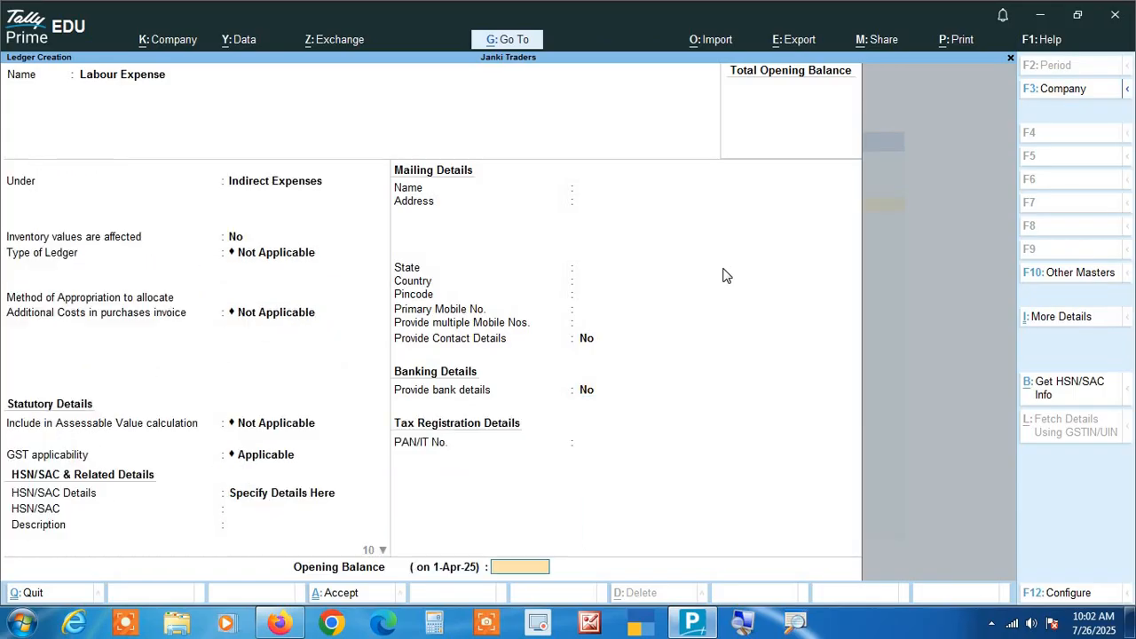
pyautogui.press('Return')
pyautogui.press('Return')
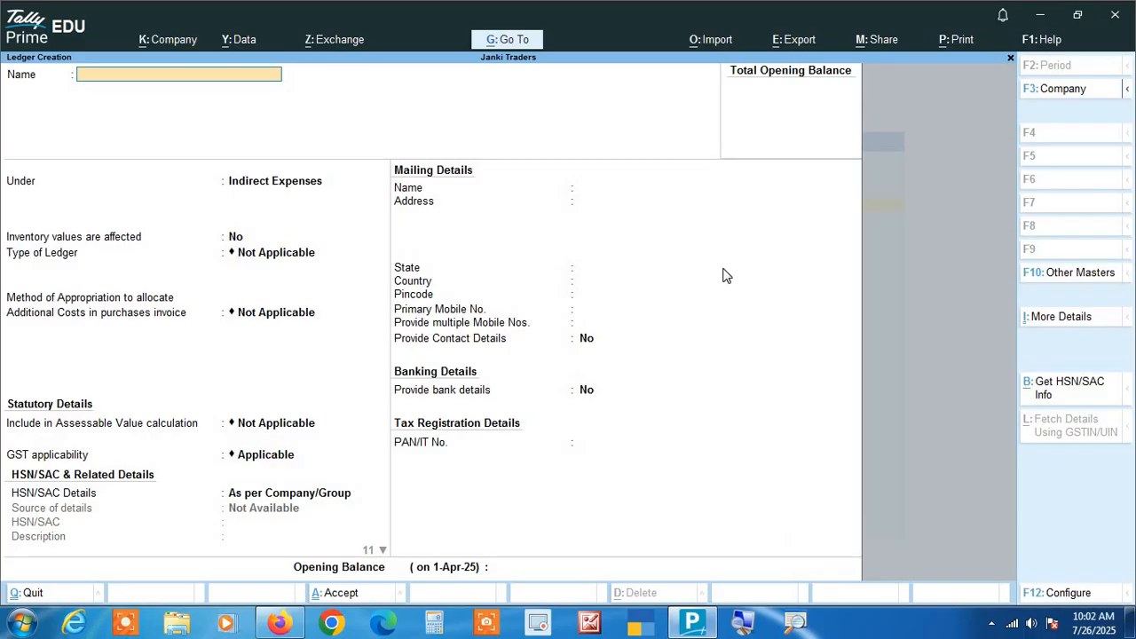
# Step: Leave ledger creation and return to the Gateway of Tally
pyautogui.press('Escape')
pyautogui.press('Return')
pyautogui.press('Escape')
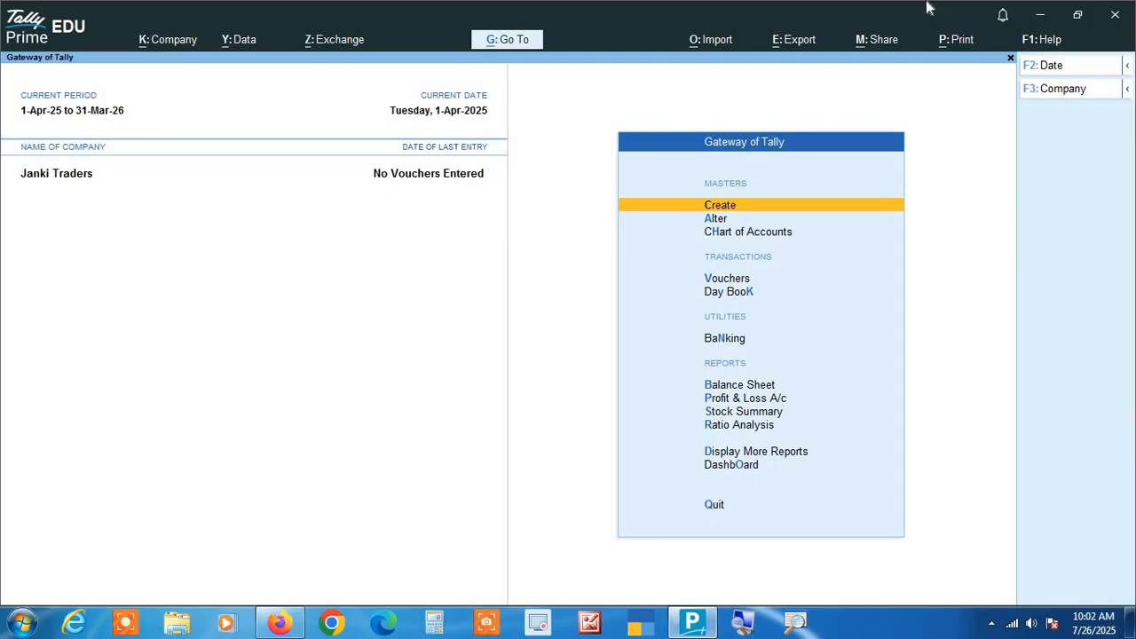
# Step: Start a new Purchase voucher for Janki Traders from the Gateway of Tally
pyautogui.press('Down')
pyautogui.press('Down')
pyautogui.press('Down')
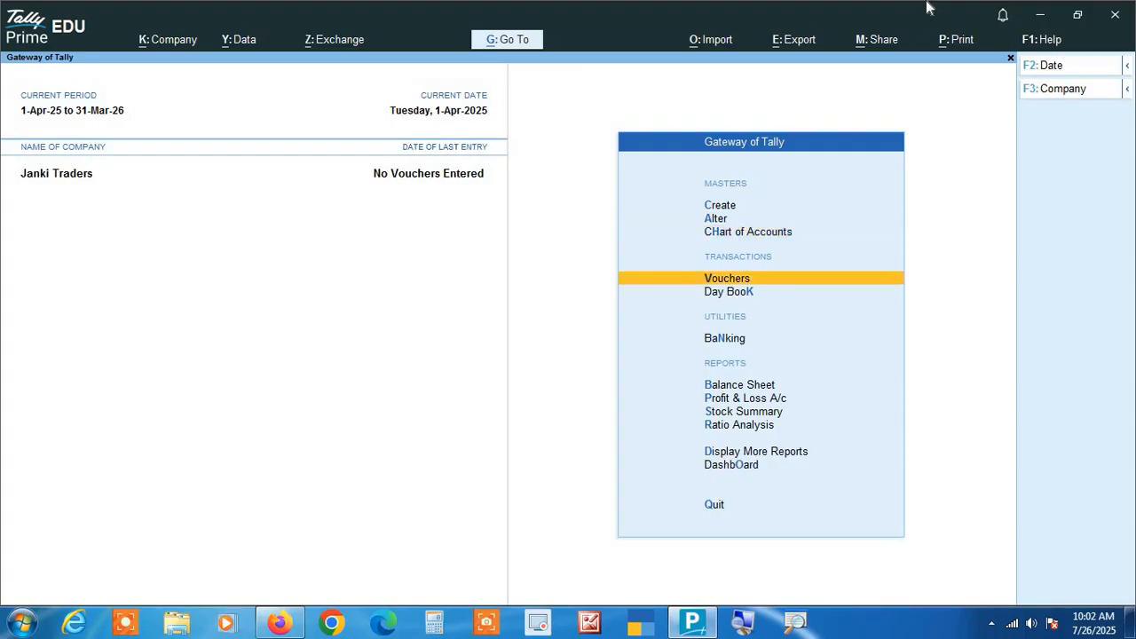
pyautogui.press('Return')
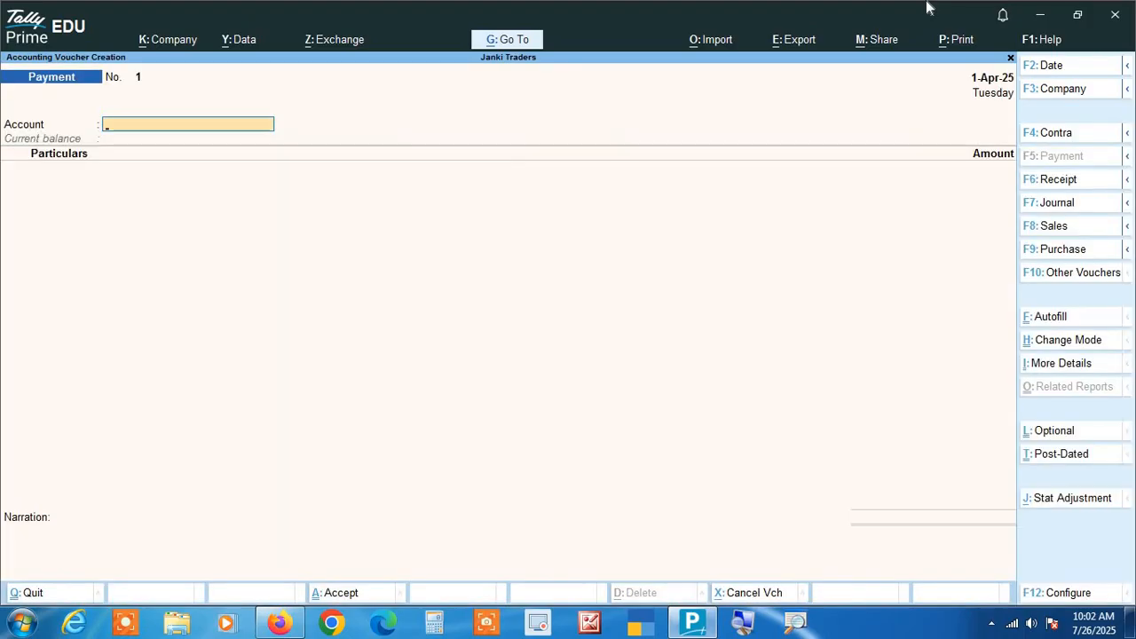
pyautogui.click(1063, 251)
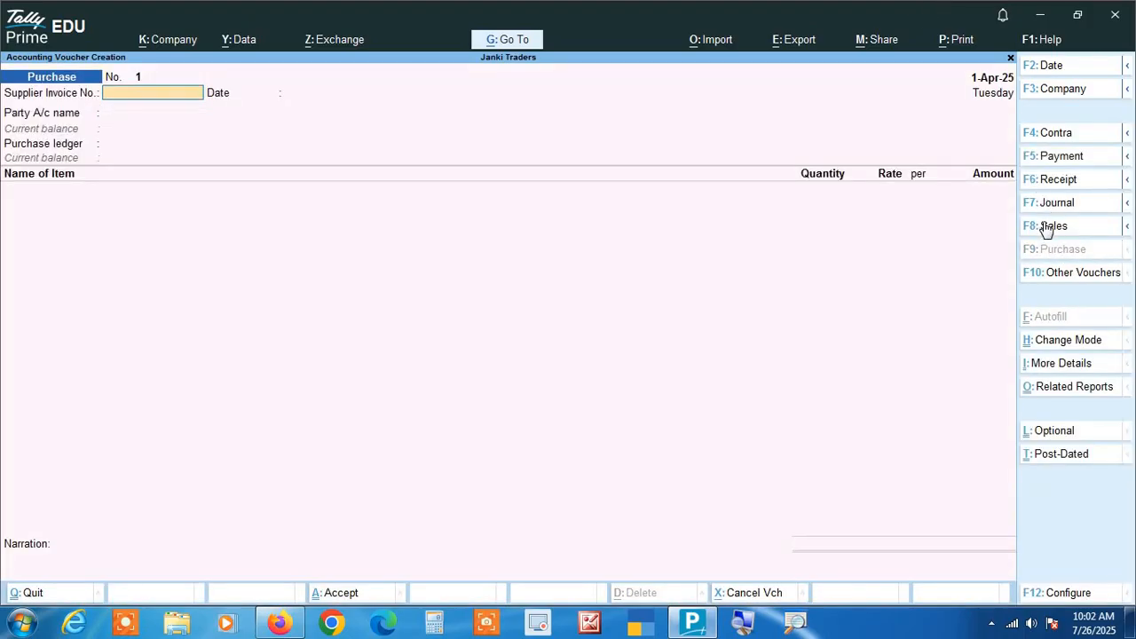
pyautogui.click(1057, 342)
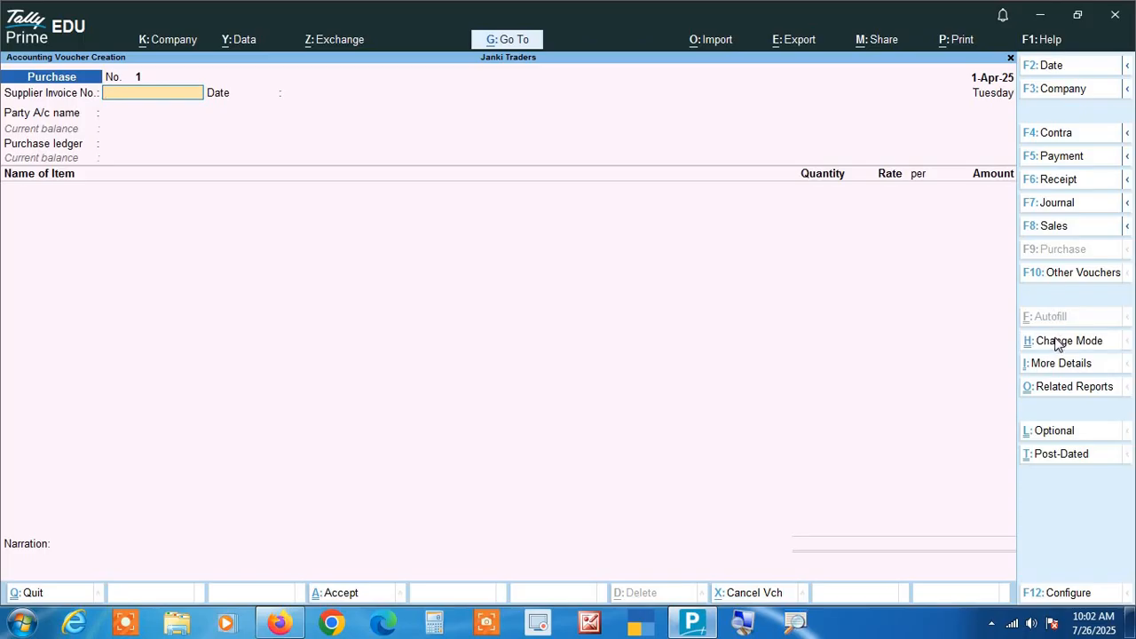
pyautogui.press('Return')
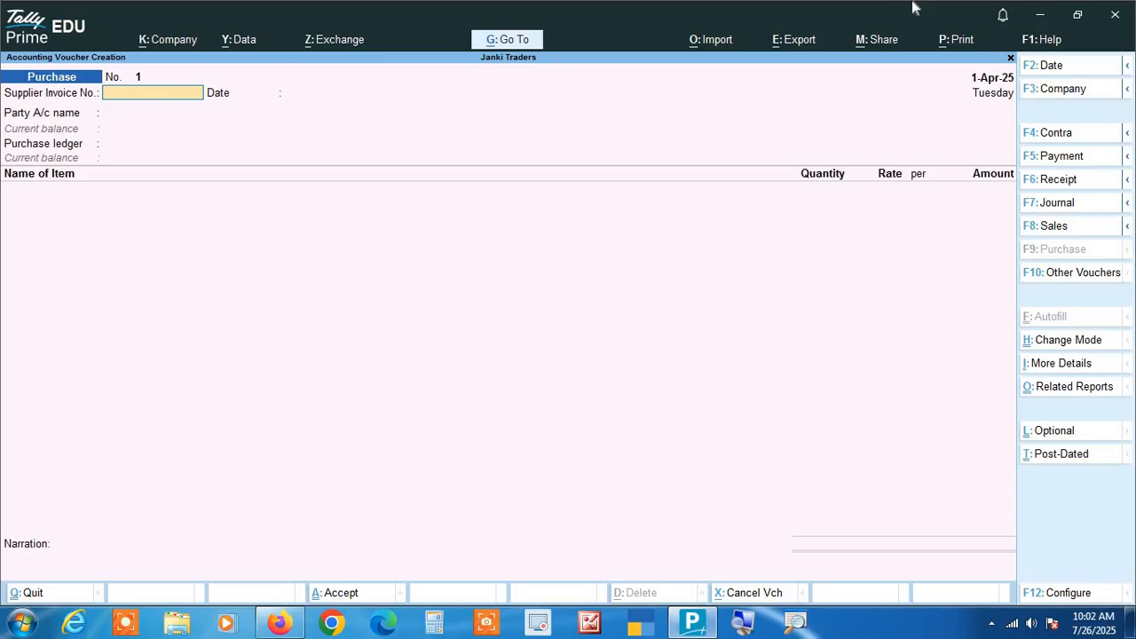
# Step: Enter supplier invoice number 00025 and accept the invoice date 1-Apr-25
pyautogui.write('00025')
pyautogui.press('Return')
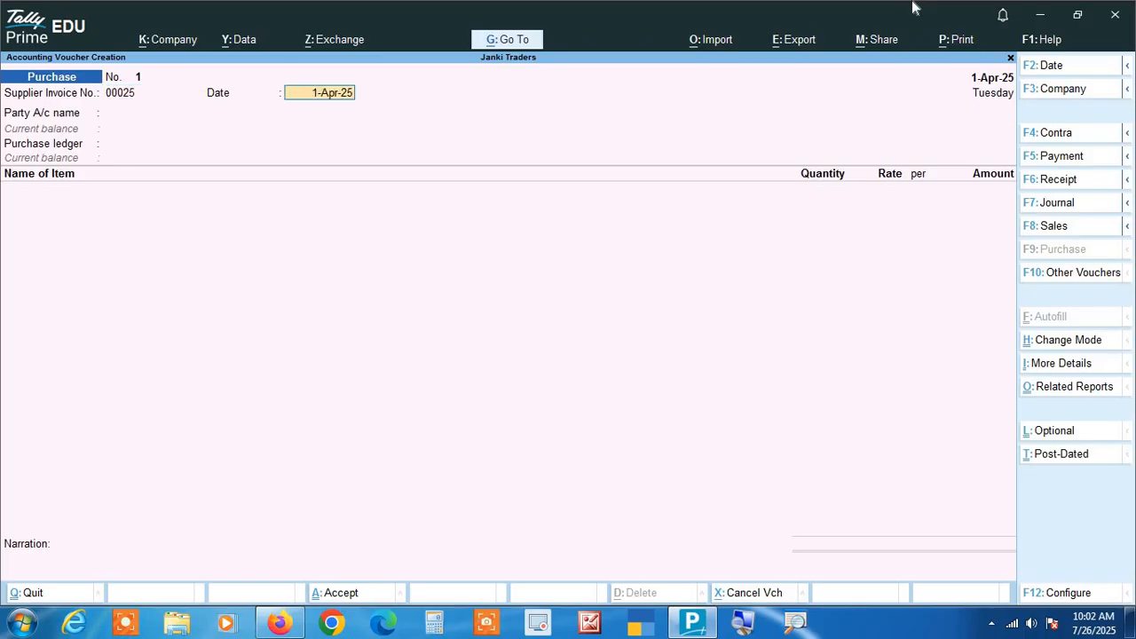
pyautogui.press('Return')
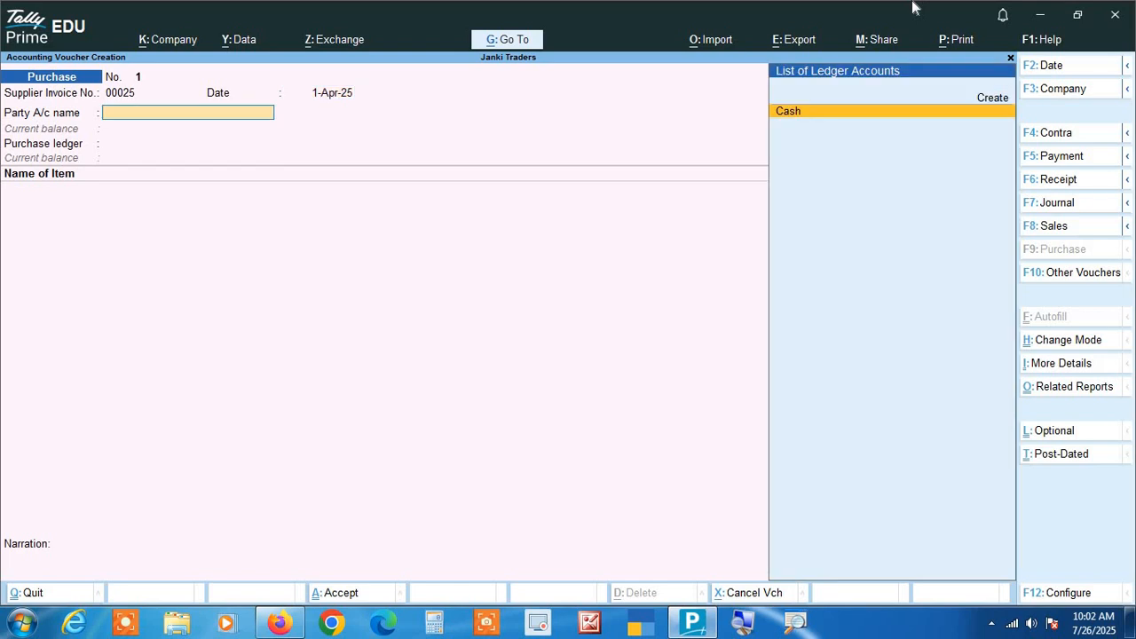
# Step: Create the party ledger Raman Traders under Sundry Creditors, with bill-by-bill balances set to No
pyautogui.hotkey('alt', 'c')
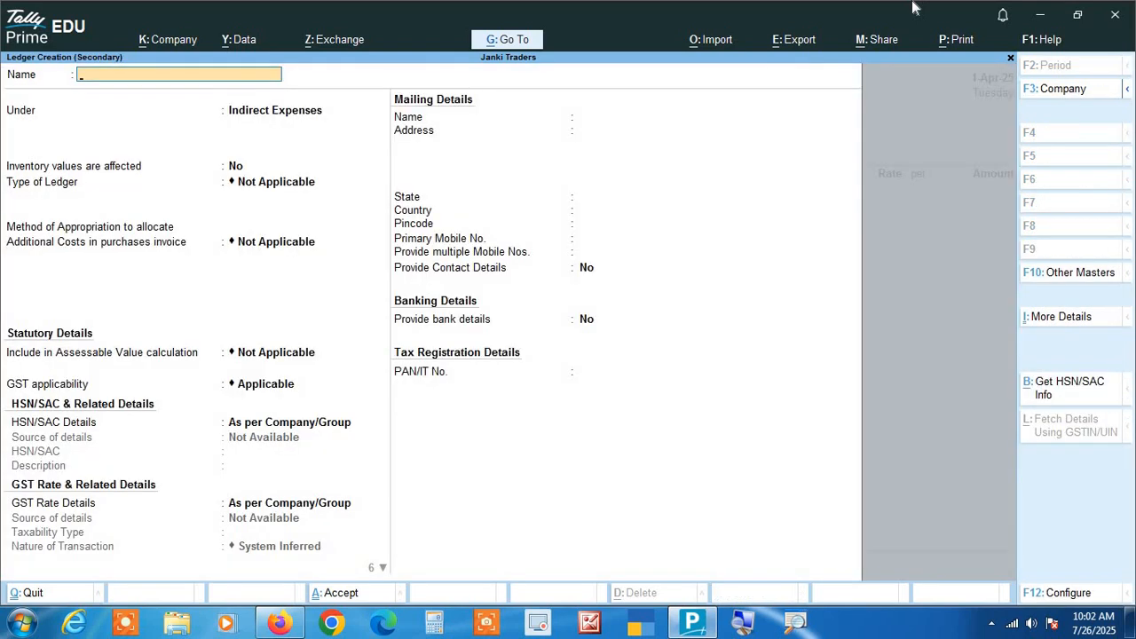
pyautogui.write('Raman Traders')
pyautogui.press('Return')
pyautogui.write('S')
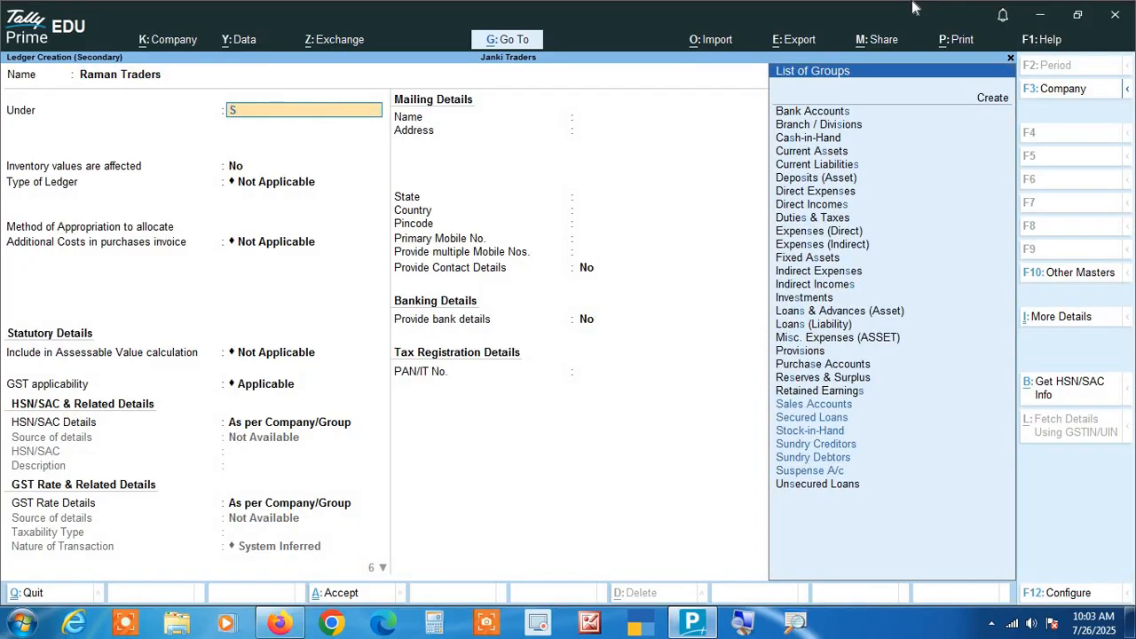
pyautogui.write('u')
pyautogui.press('Down')
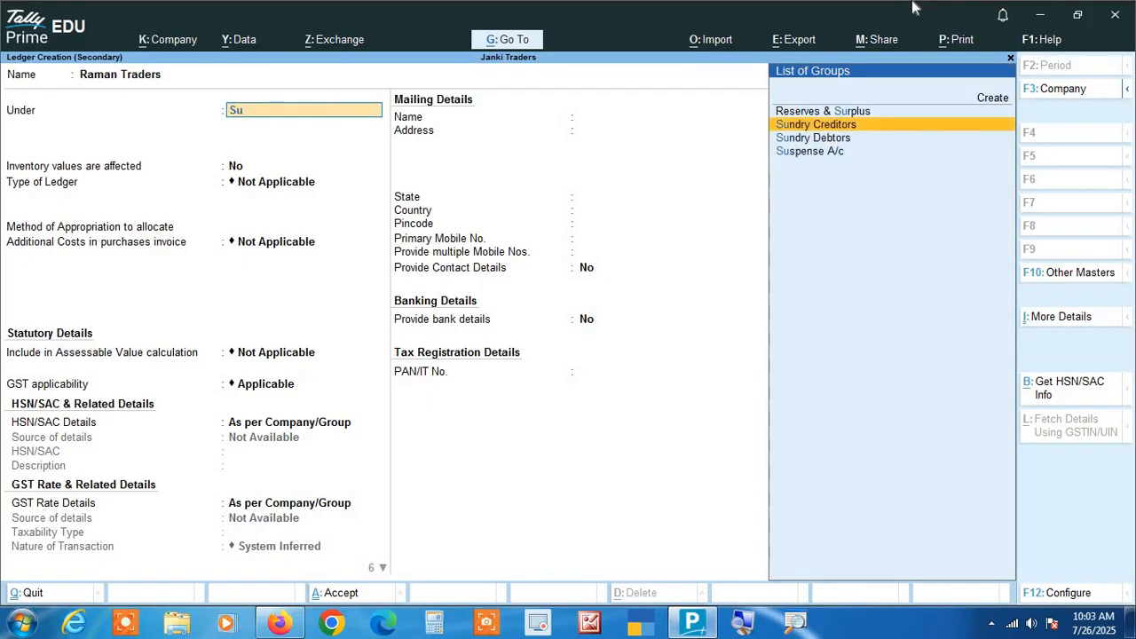
pyautogui.press('Return')
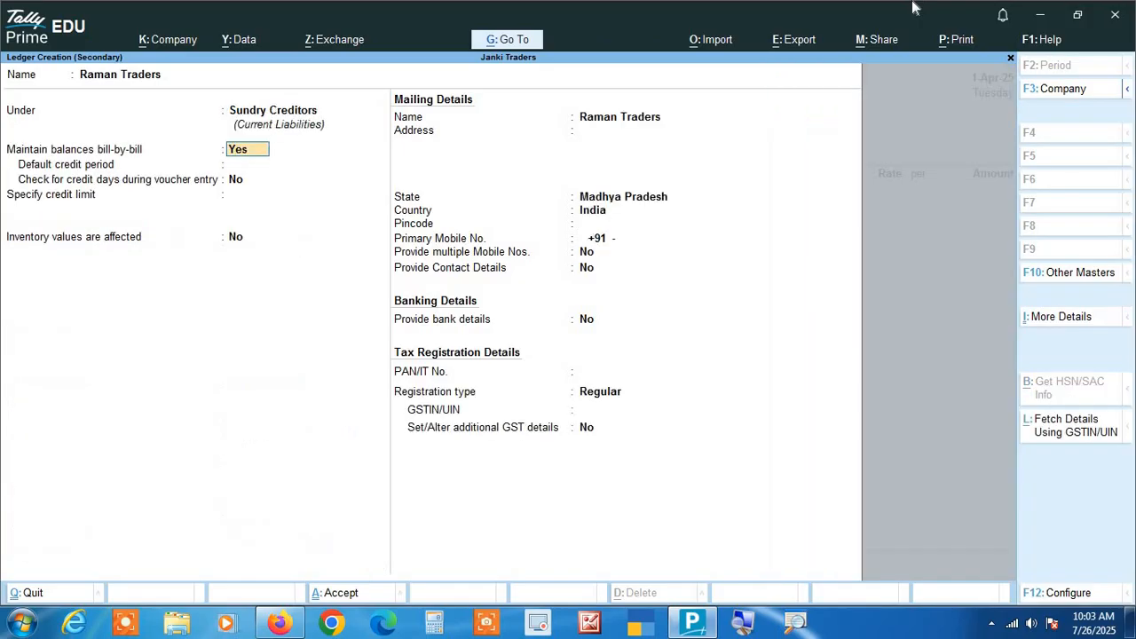
pyautogui.write('n')
pyautogui.press('Return')
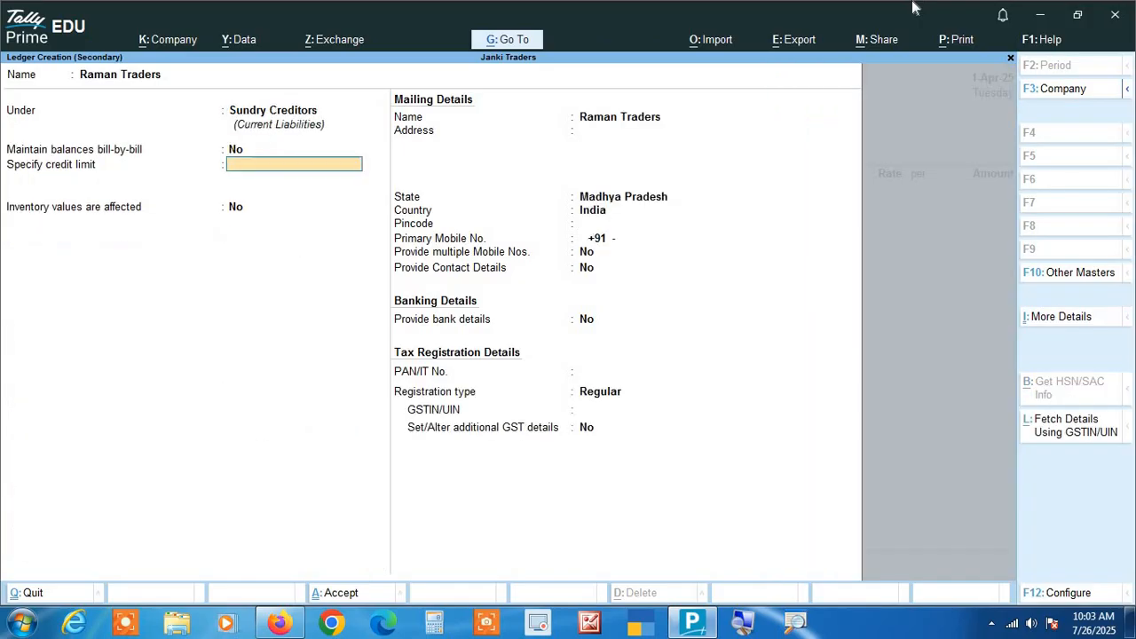
# Step: Leave Raman Traders' credit limit blank, and set the mailing address to Agra and the state to Uttar Pradesh
pyautogui.press('Return')
pyautogui.press('Return')
pyautogui.press('Return')
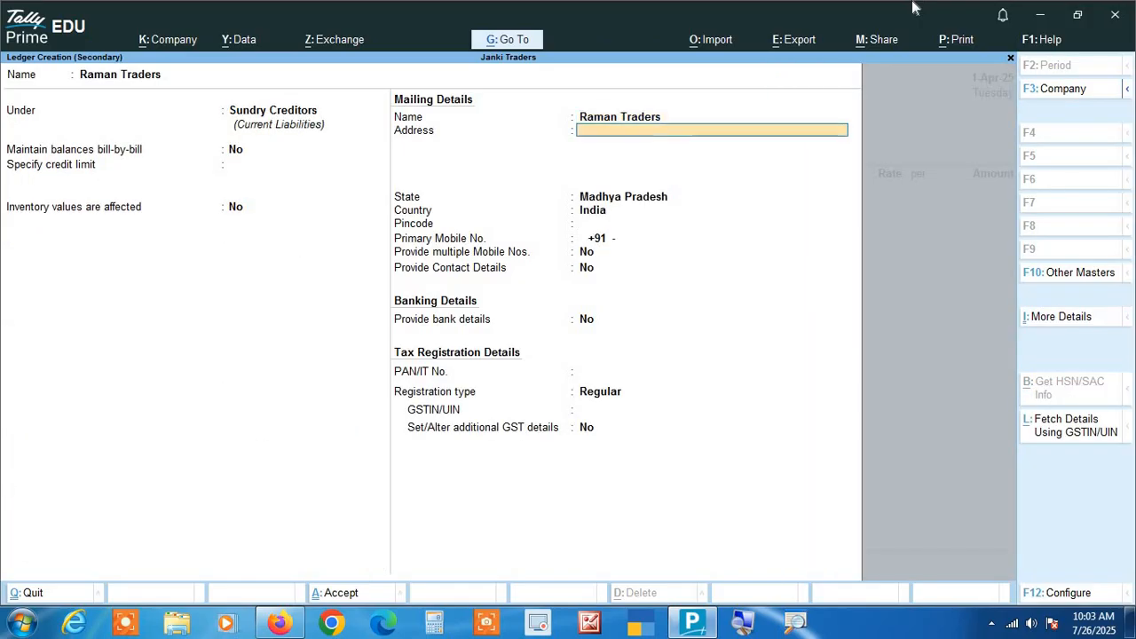
pyautogui.press('Return')
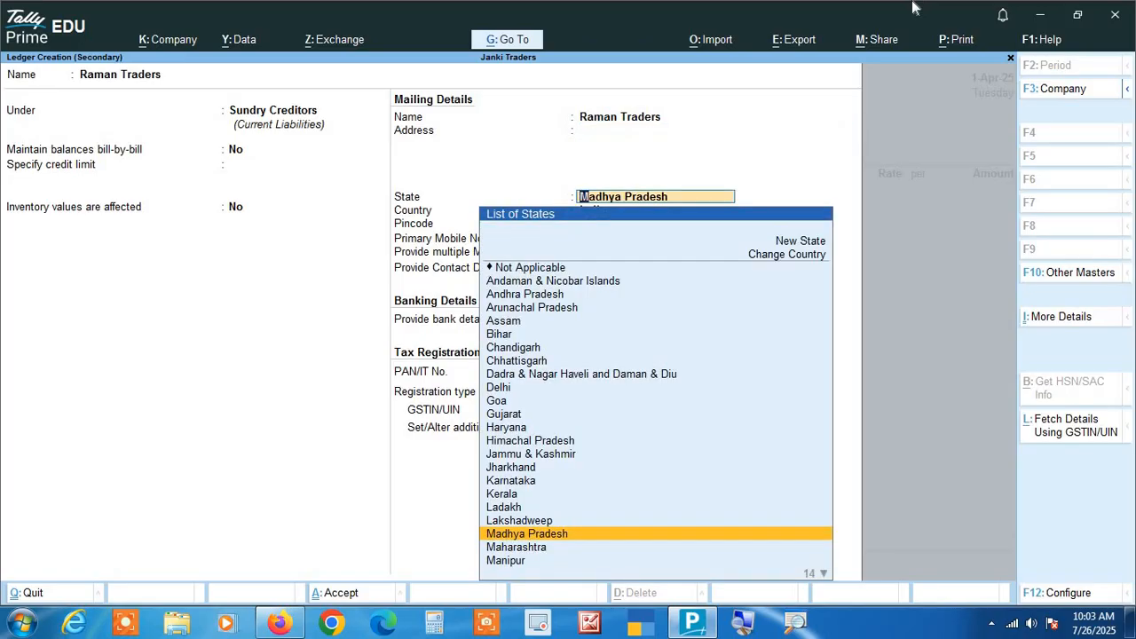
pyautogui.press('BackSpace')
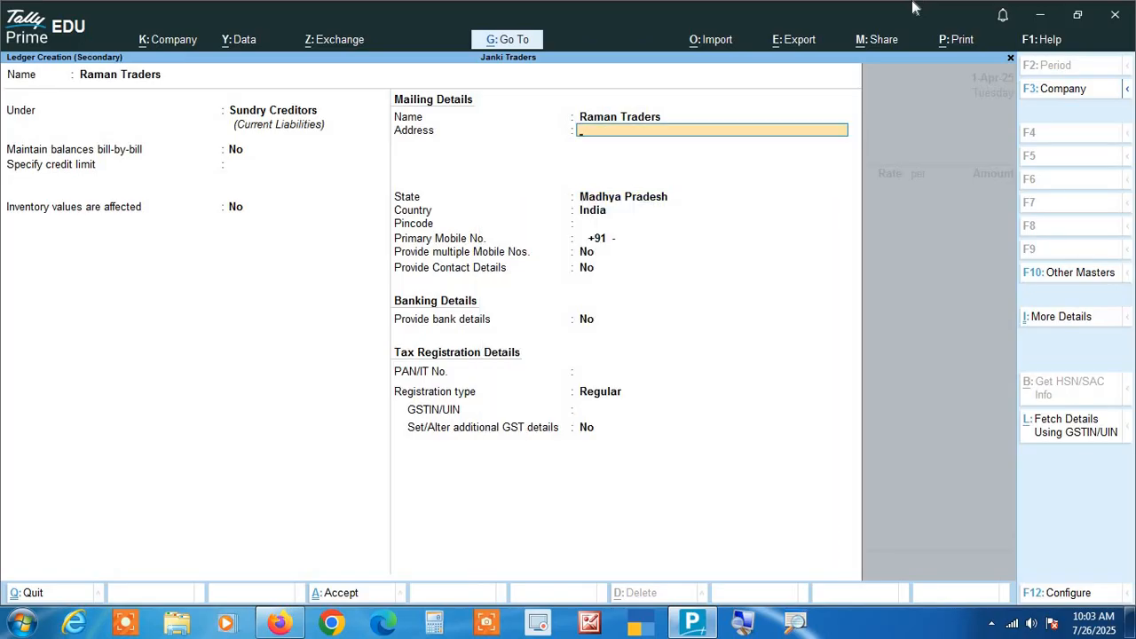
pyautogui.write('Agra')
pyautogui.press('Return')
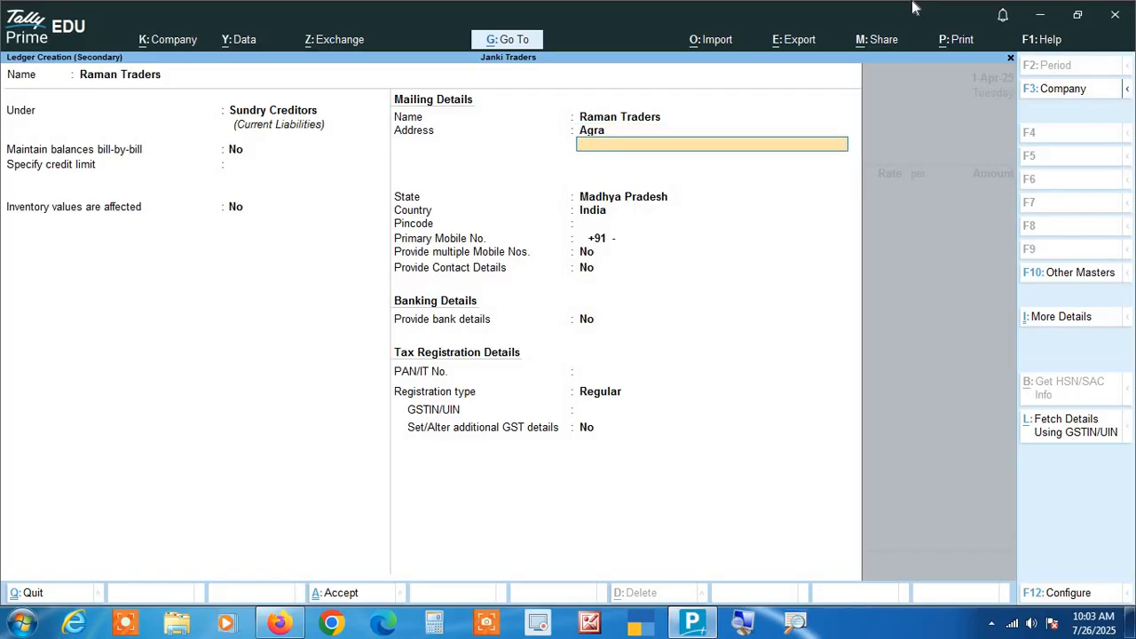
pyautogui.press('Return')
pyautogui.write('Ut')
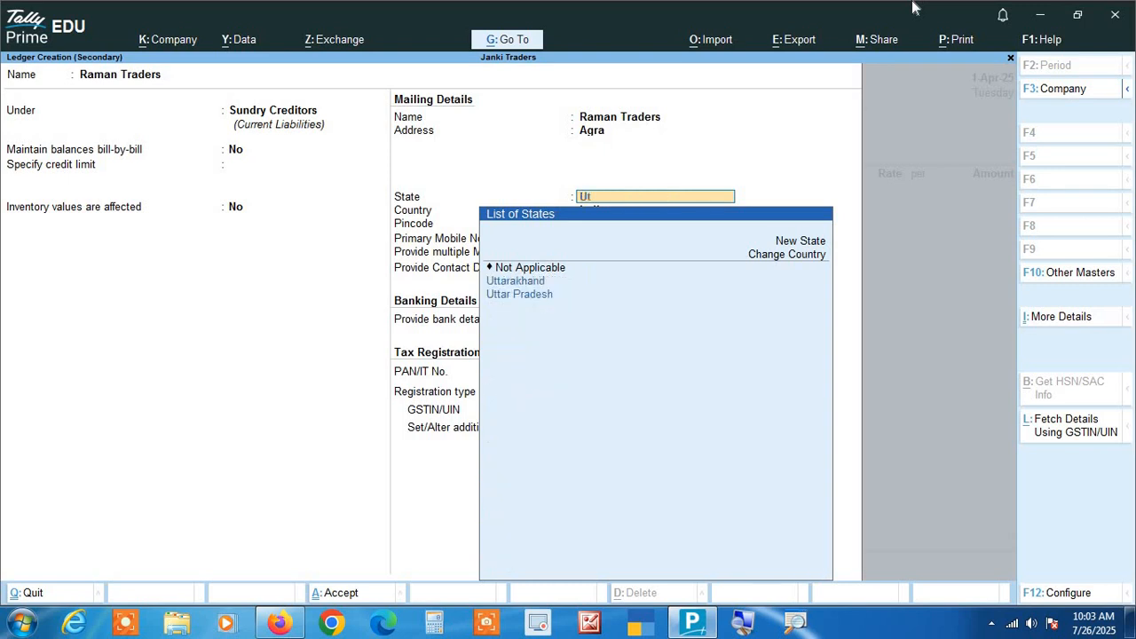
pyautogui.press('Down')
pyautogui.press('Down')
pyautogui.press('Return')
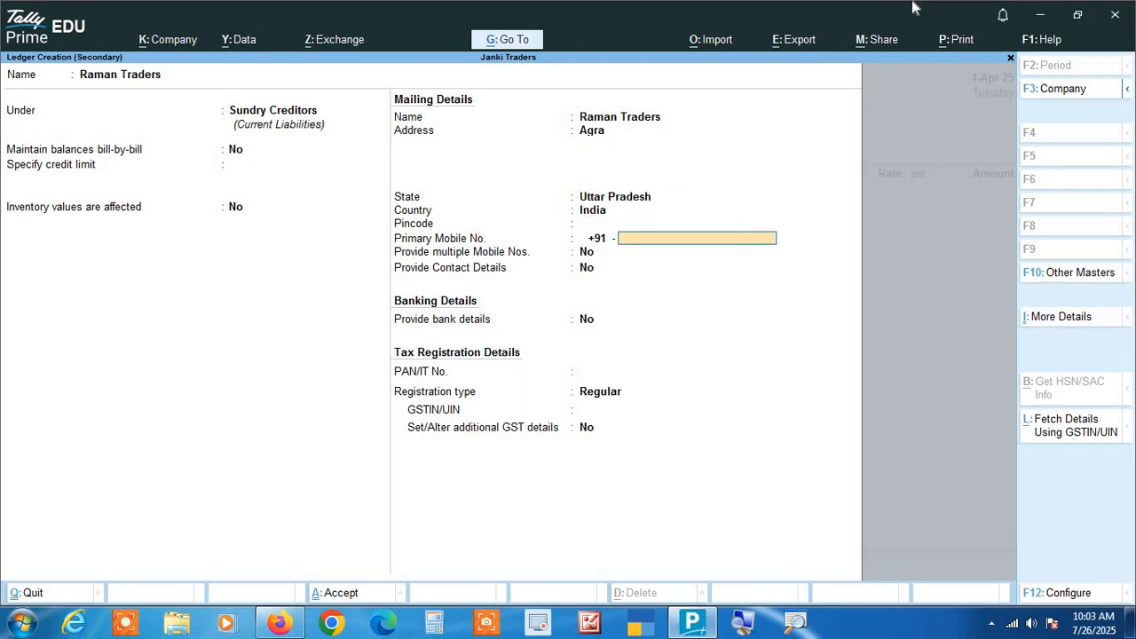
# Step: Keep Raman Traders' registration type Regular, enter the party's GSTIN, and save the ledger as the voucher's party account
pyautogui.press('Return')
pyautogui.press('Return')
pyautogui.press('Return')
pyautogui.press('Return')
pyautogui.press('Return')
pyautogui.press('Return')
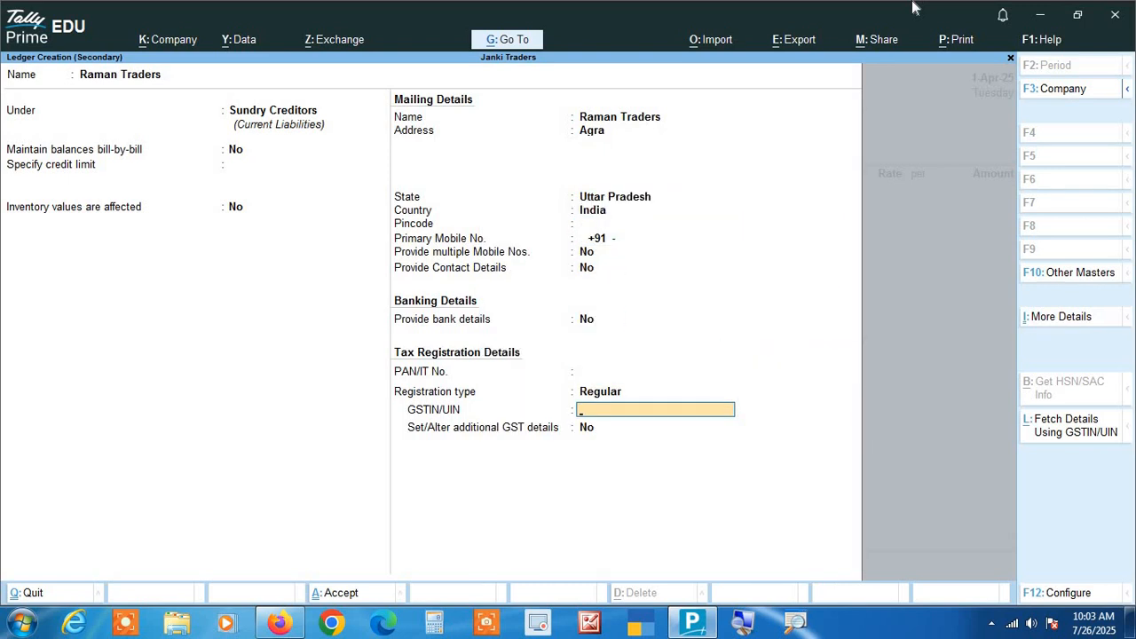
pyautogui.write('09UHYGF7854K1Z8')
pyautogui.press('Return')
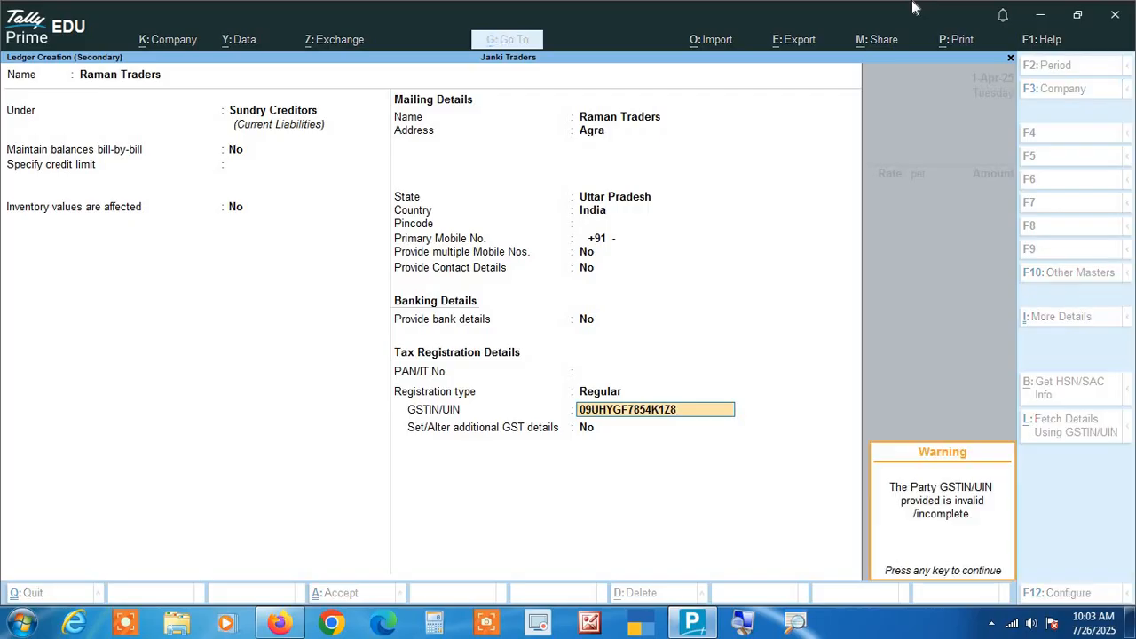
pyautogui.press('Return')
pyautogui.press('Return')
pyautogui.press('Return')
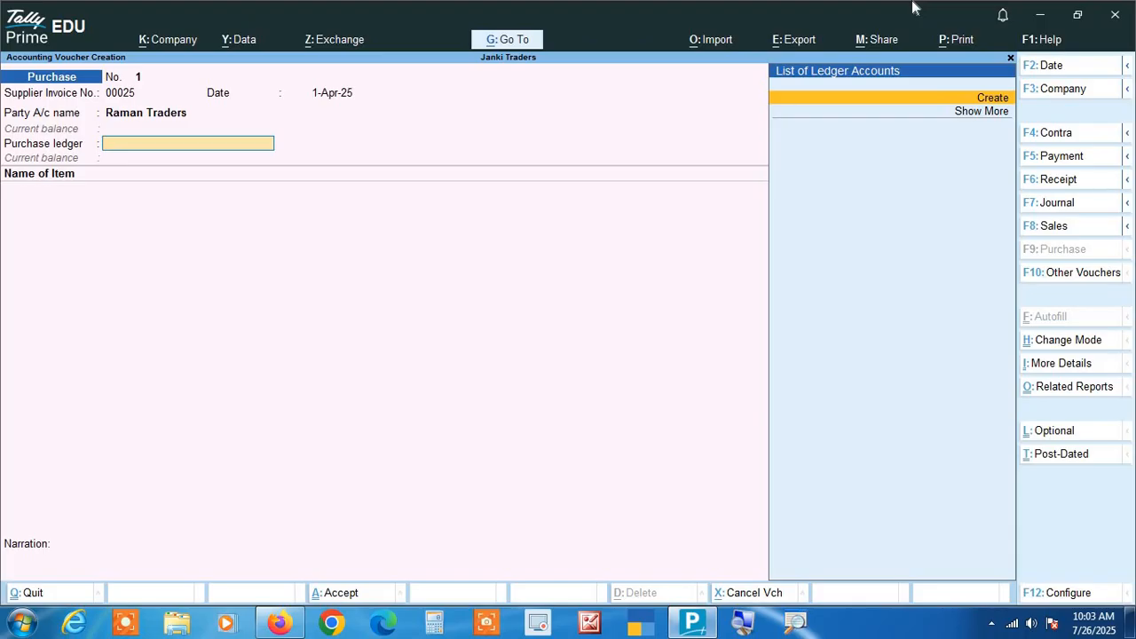
# Step: Create a purchase ledger named Purchase under the Purchase Accounts group
pyautogui.press('Return')
pyautogui.write('P')
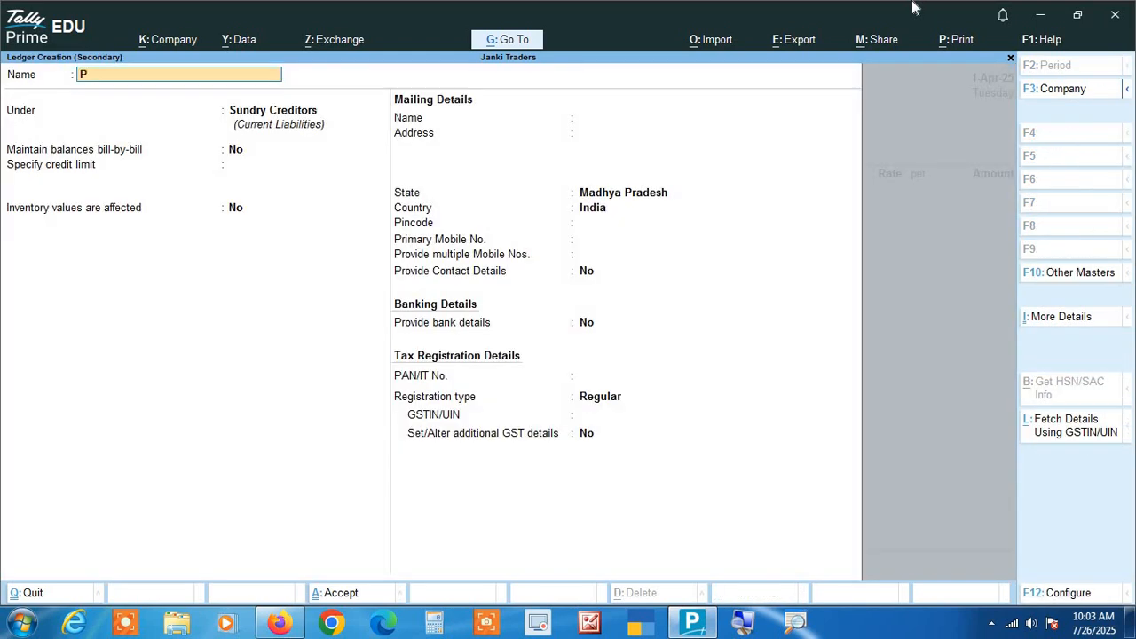
pyautogui.write('urchase')
pyautogui.press('Return')
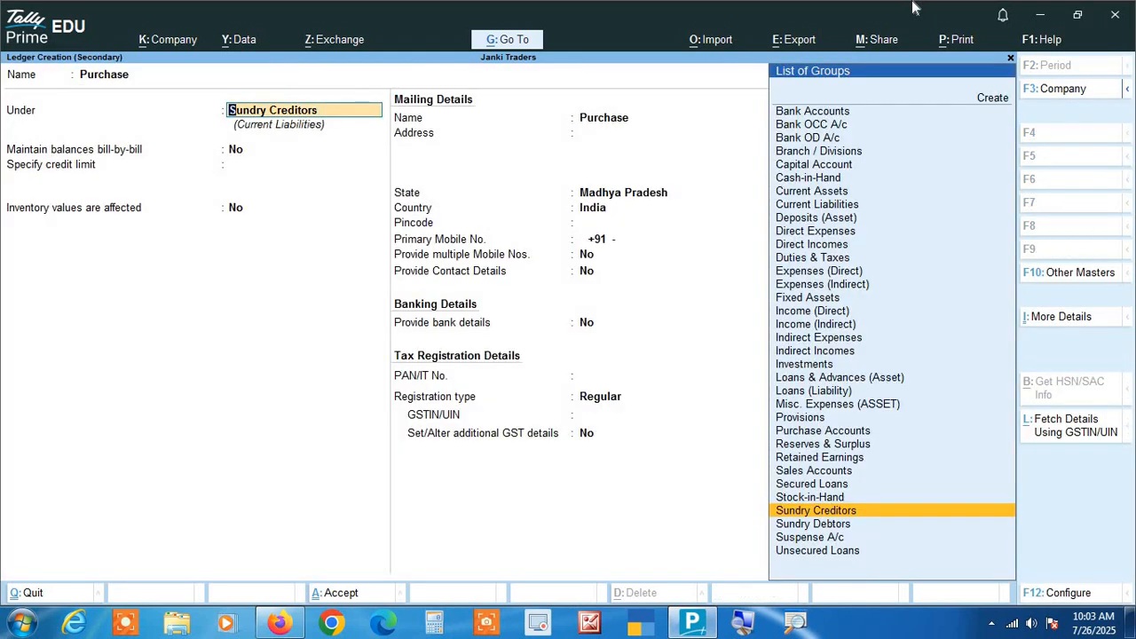
pyautogui.write('Purchase Accounts')
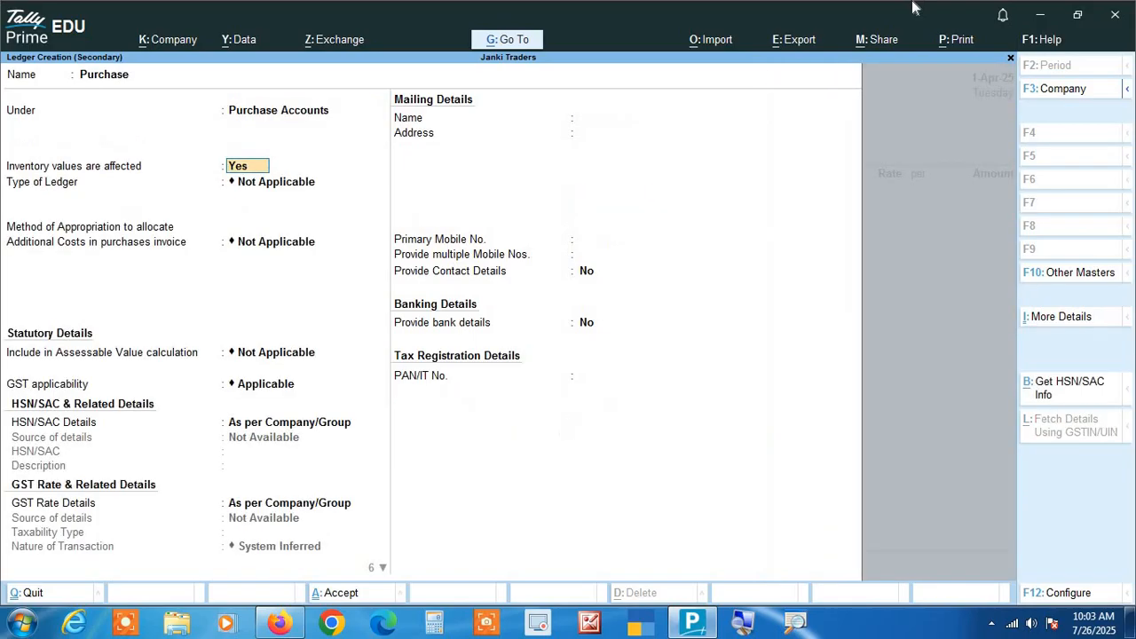
# Step: Keep inventory values affected at Yes and GST Applicable, with HSN/SAC details As per Company/Group, and save the Purchase ledger
pyautogui.press('Return')
pyautogui.press('Return')
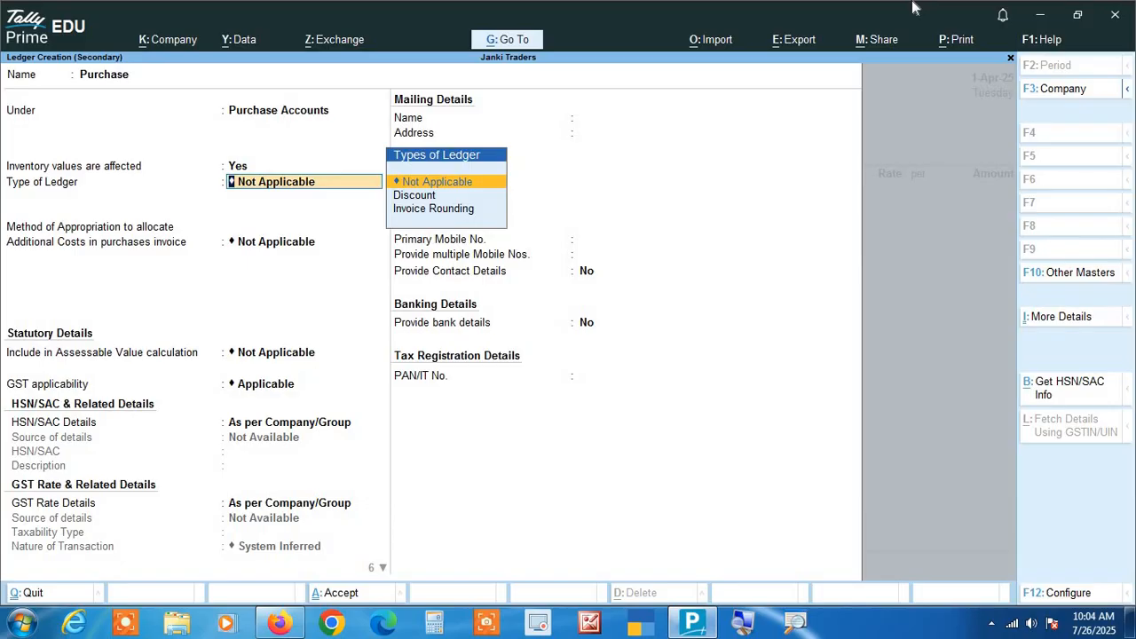
pyautogui.press('Return')
pyautogui.press('Return')
pyautogui.press('Return')
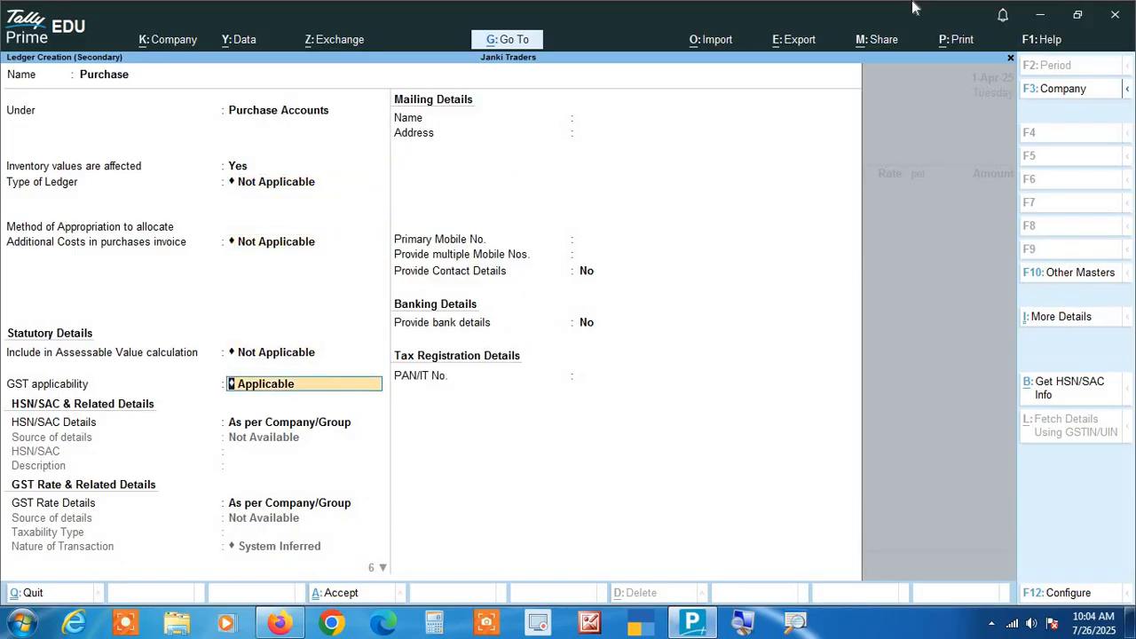
pyautogui.press('Return')
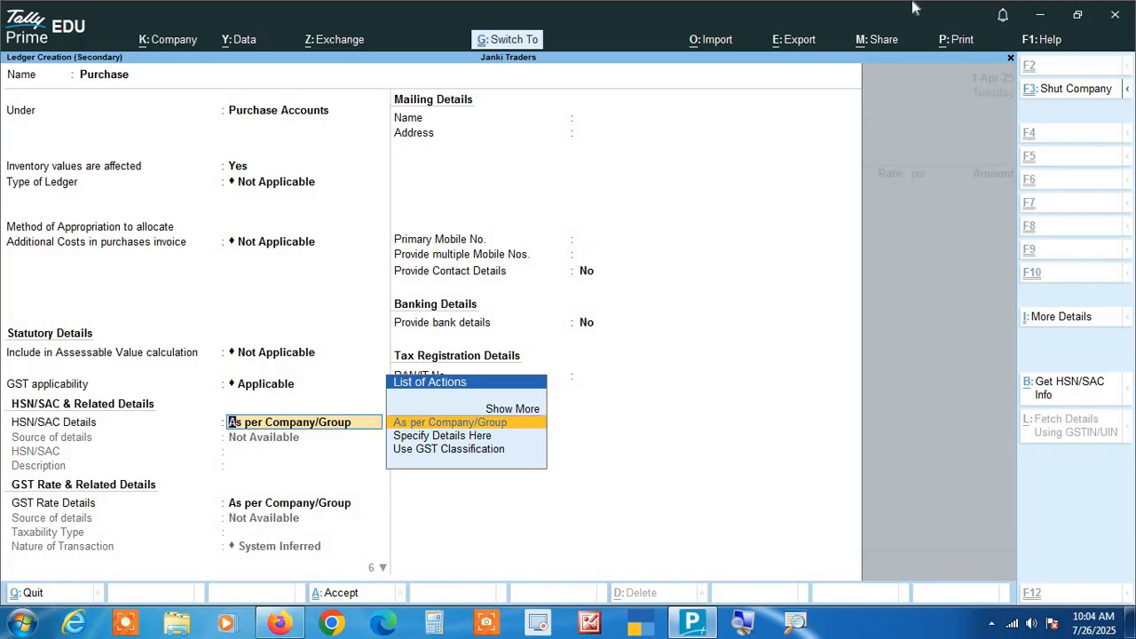
pyautogui.hotkey('ctrl', 'a')
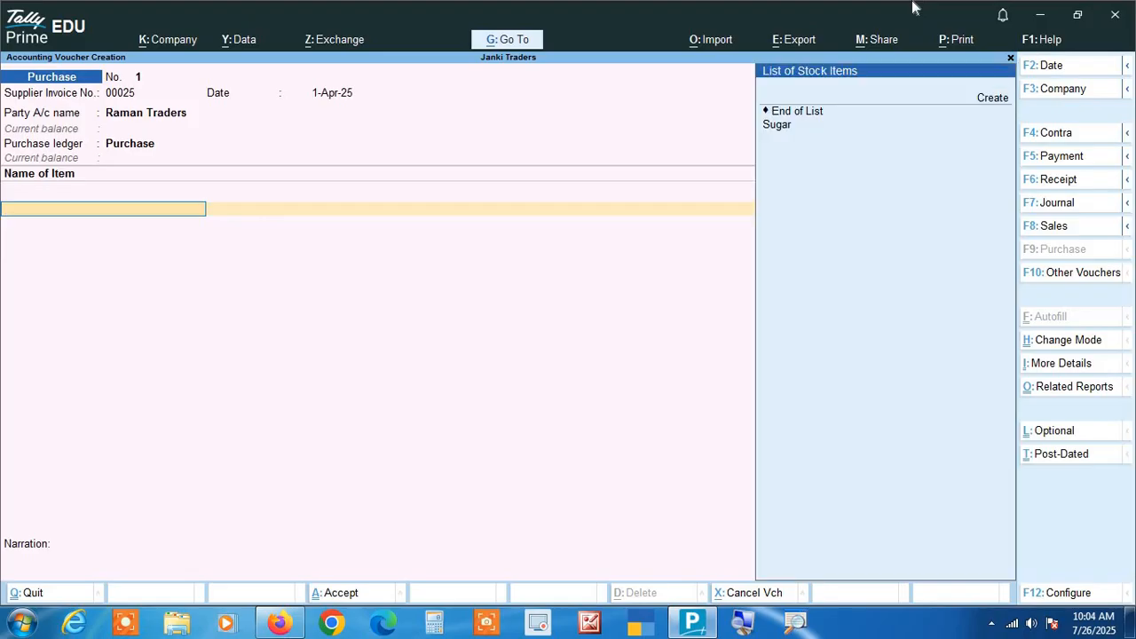
# Step: Add the Sugar stock item to the purchase voucher with quantity 200 kgs at a rate of 50 per kg
pyautogui.press('Down')
pyautogui.press('Down')
pyautogui.press('Down')
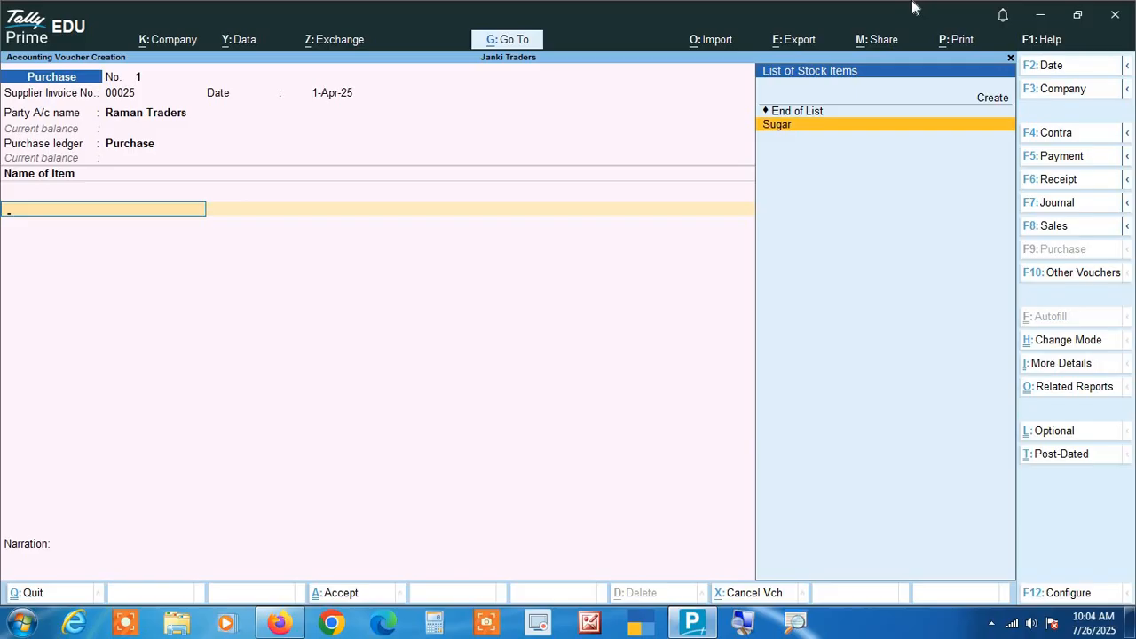
pyautogui.press('Return')
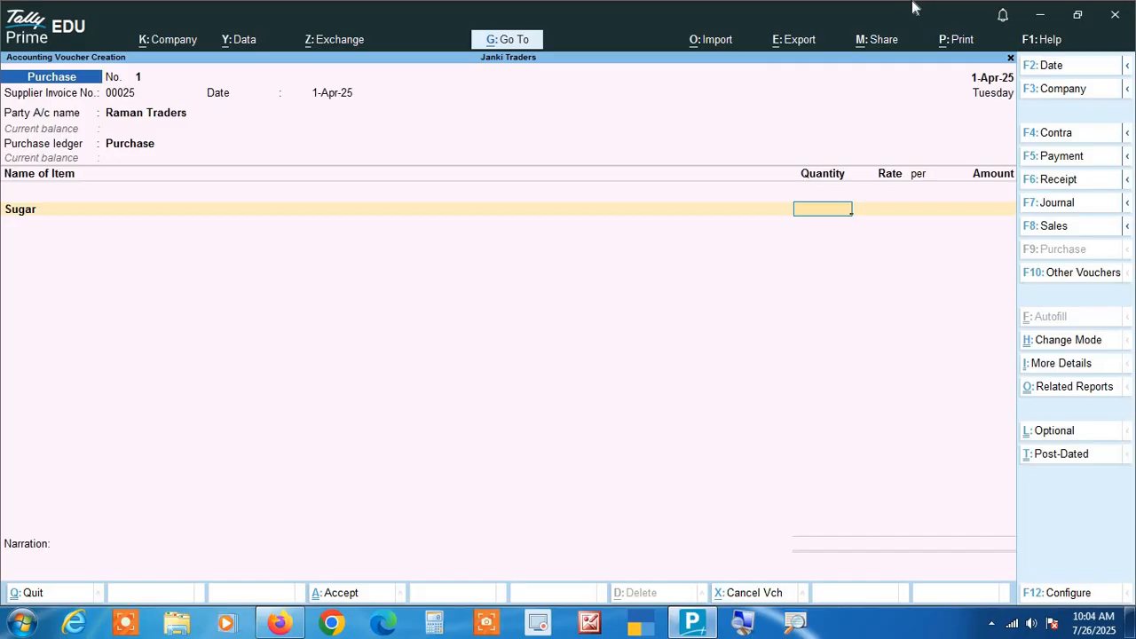
pyautogui.write('200')
pyautogui.press('Return')
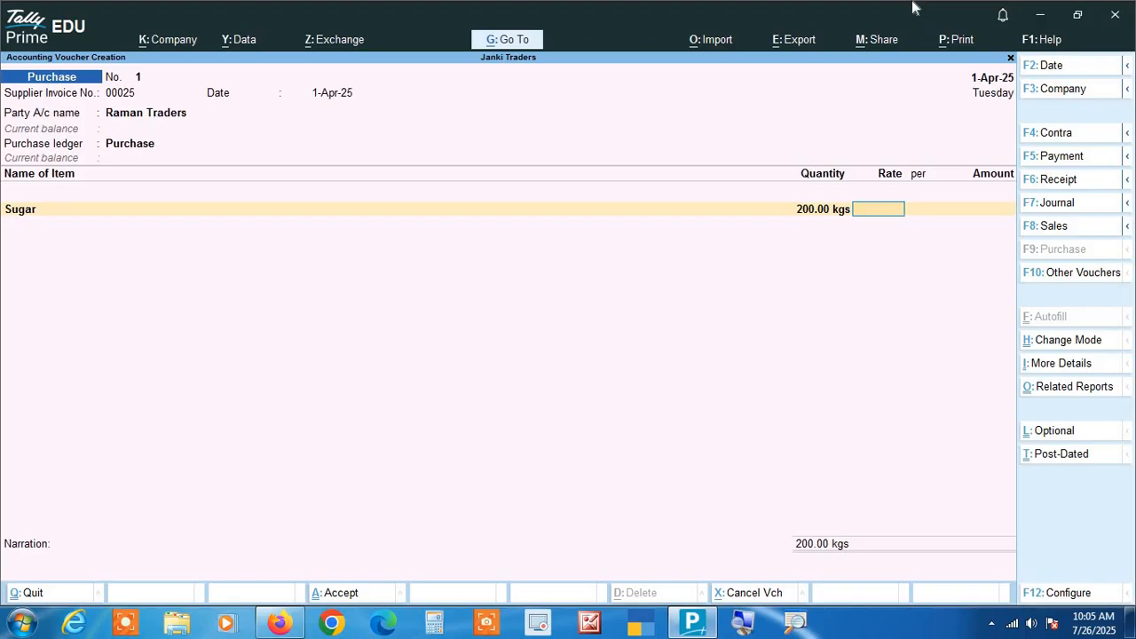
pyautogui.write('50')
pyautogui.press('Return')
pyautogui.press('Return')
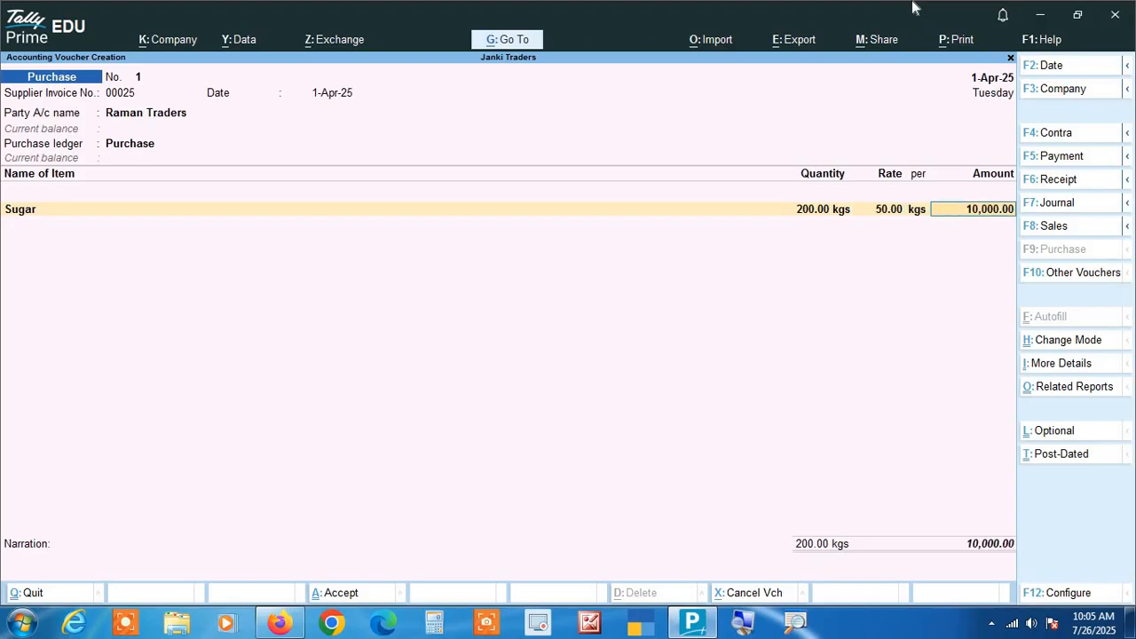
pyautogui.press('Return')
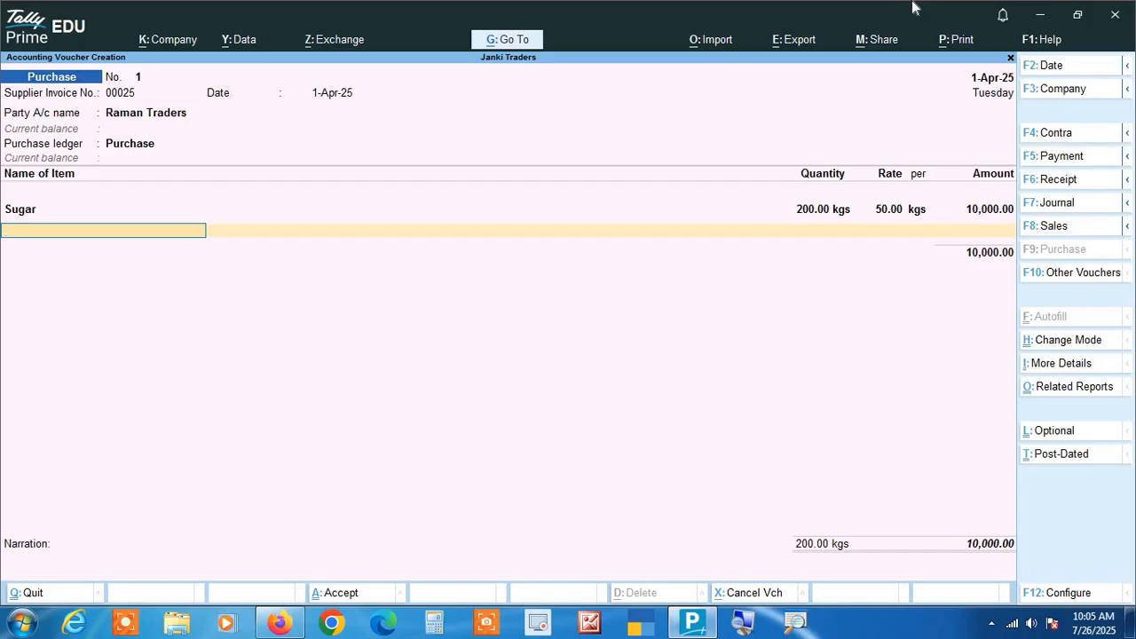
# Step: End the item list and add the Igst ledger with its calculated tax amount to the purchase voucher
pyautogui.press('Return')
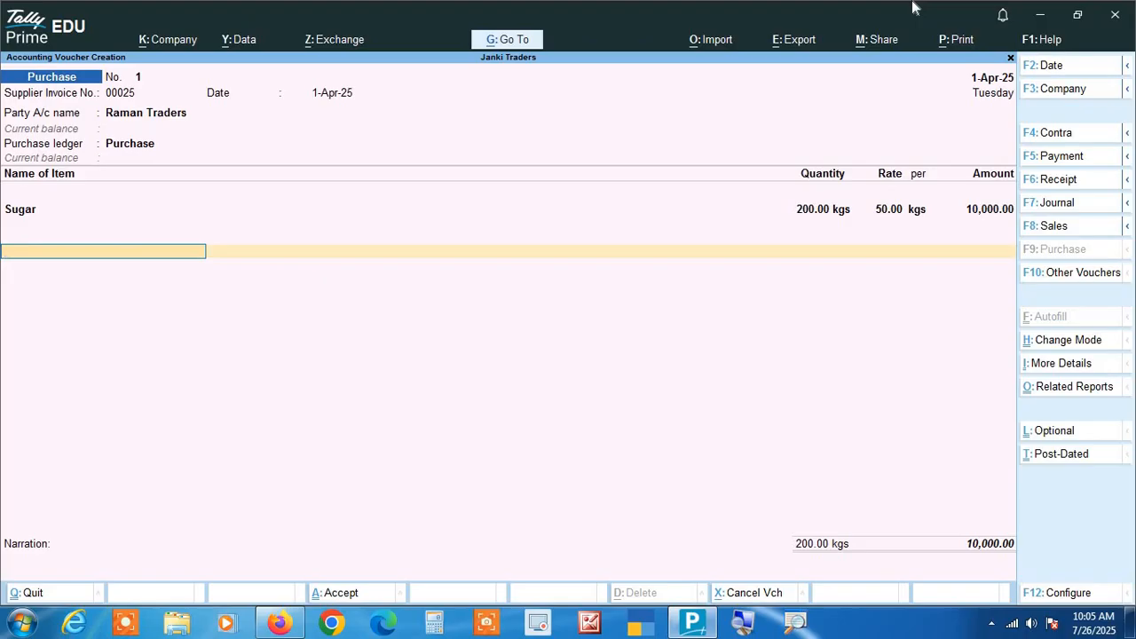
pyautogui.write('Ig')
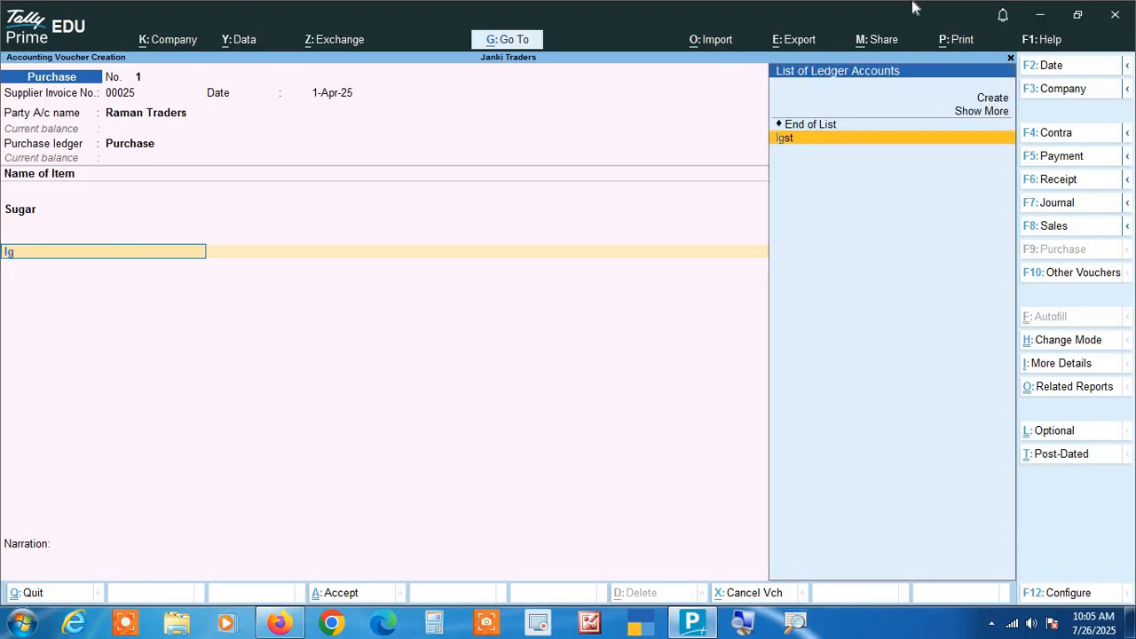
pyautogui.press('Return')
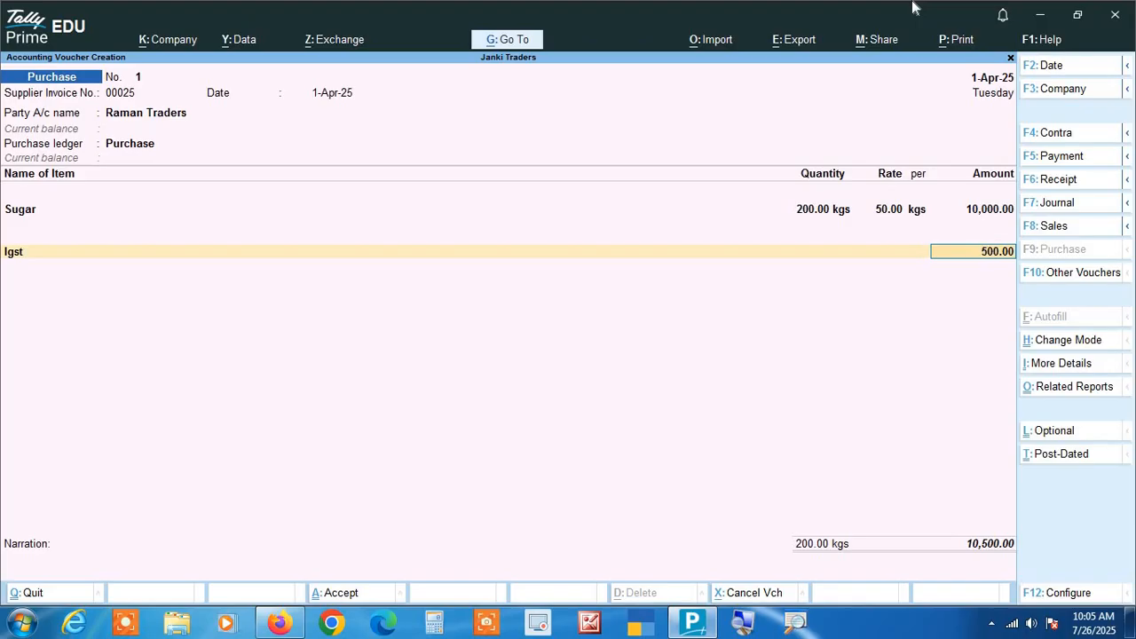
pyautogui.press('Return')
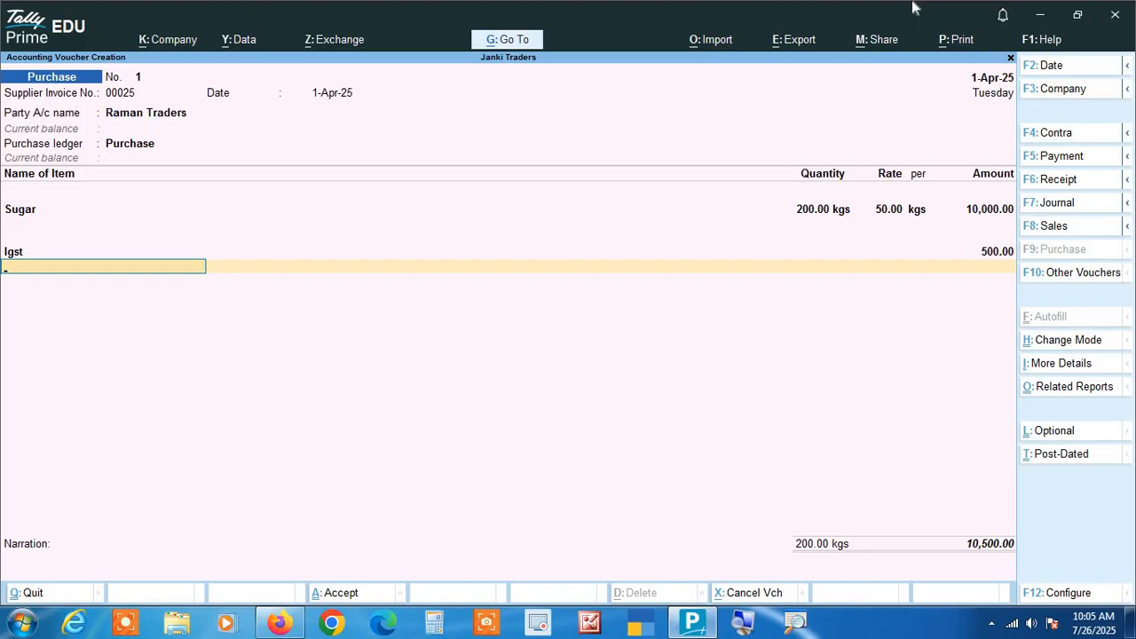
# Step: Add the Labour Expense ledger to the purchase voucher with an amount of 100
pyautogui.write('Lab')
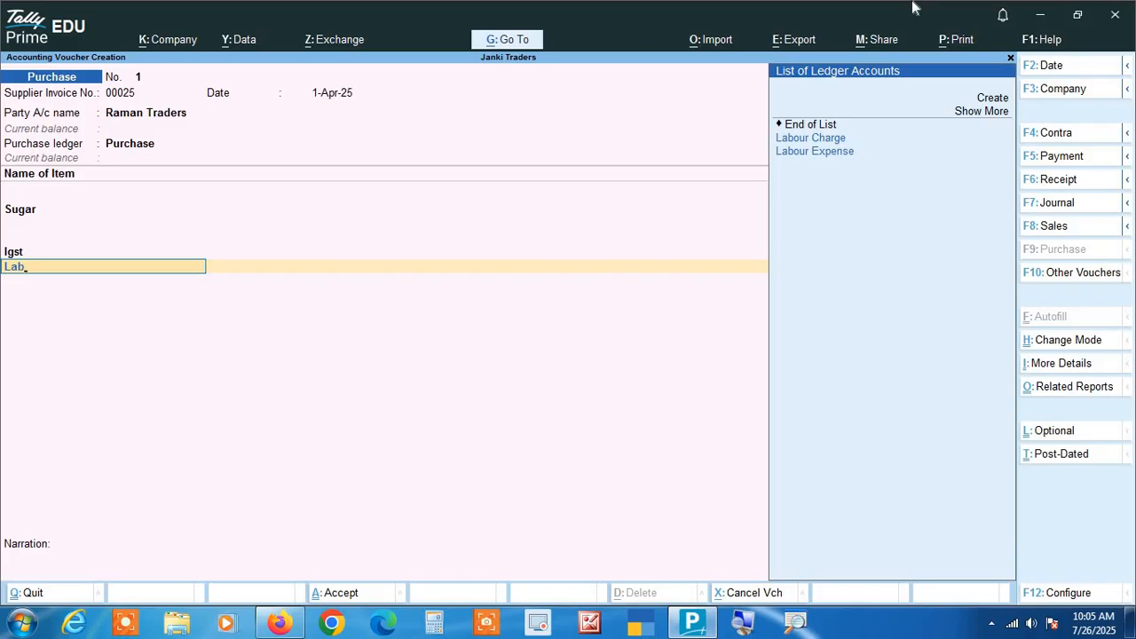
pyautogui.press('Down')
pyautogui.press('Down')
pyautogui.press('Return')
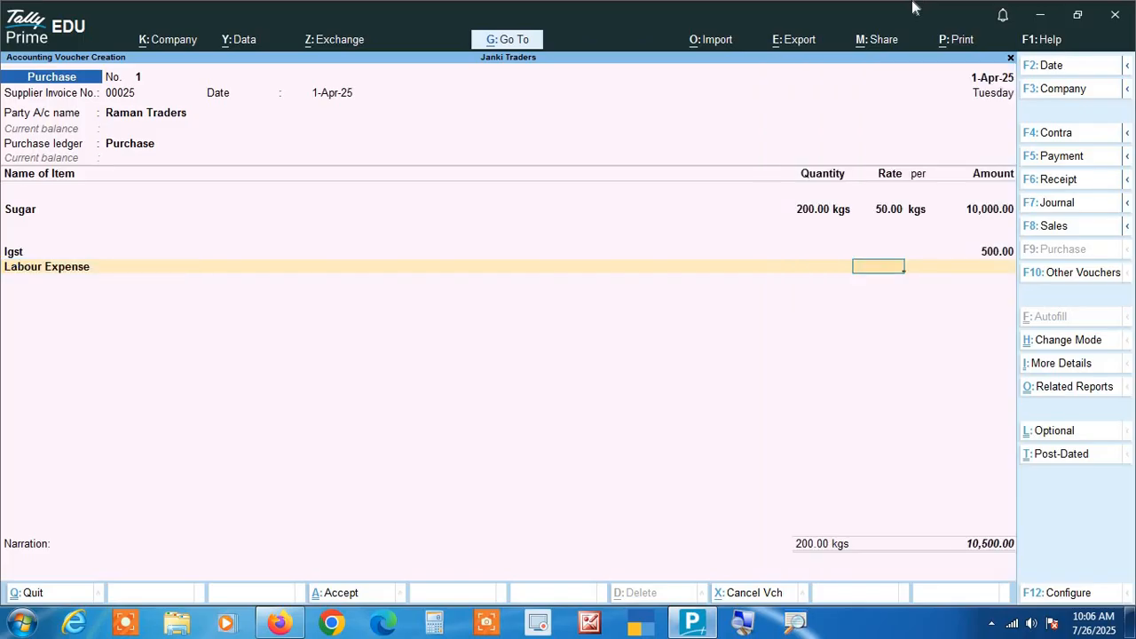
pyautogui.press('Return')
pyautogui.write('100')
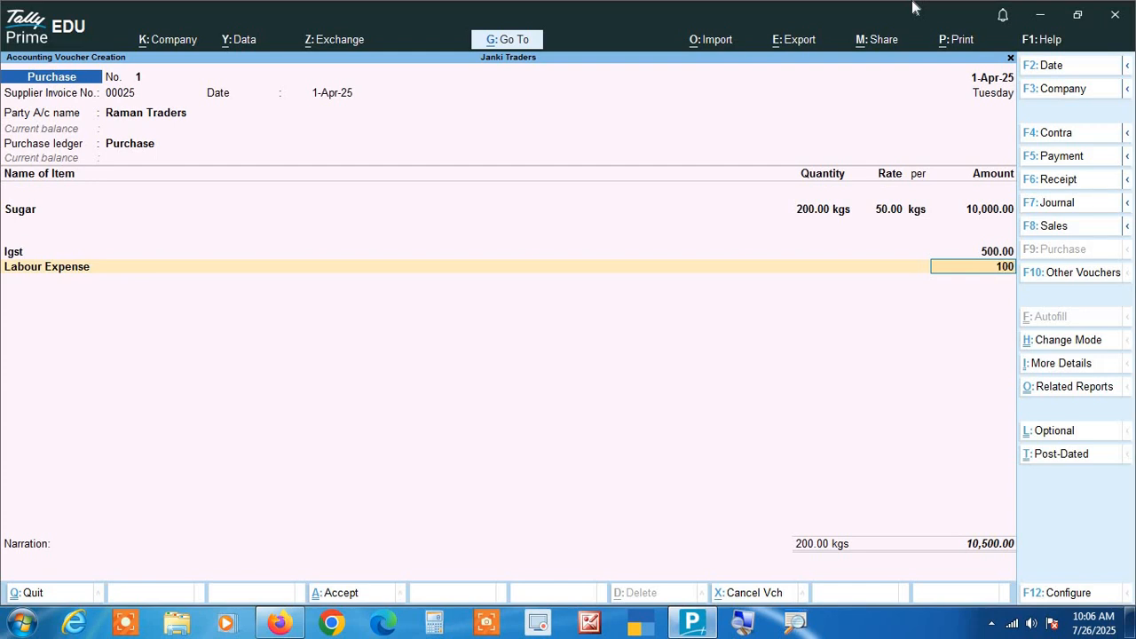
pyautogui.press('Return')
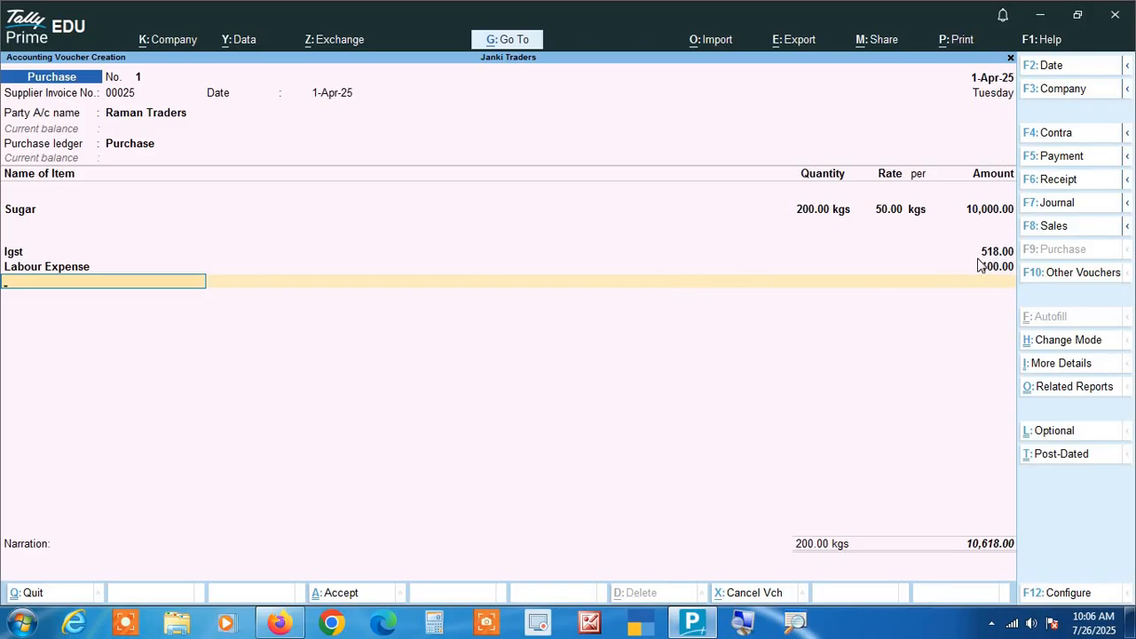
# Step: Finish the ledger entries, leave the narration blank, and save the purchase voucher
pyautogui.press('Return')
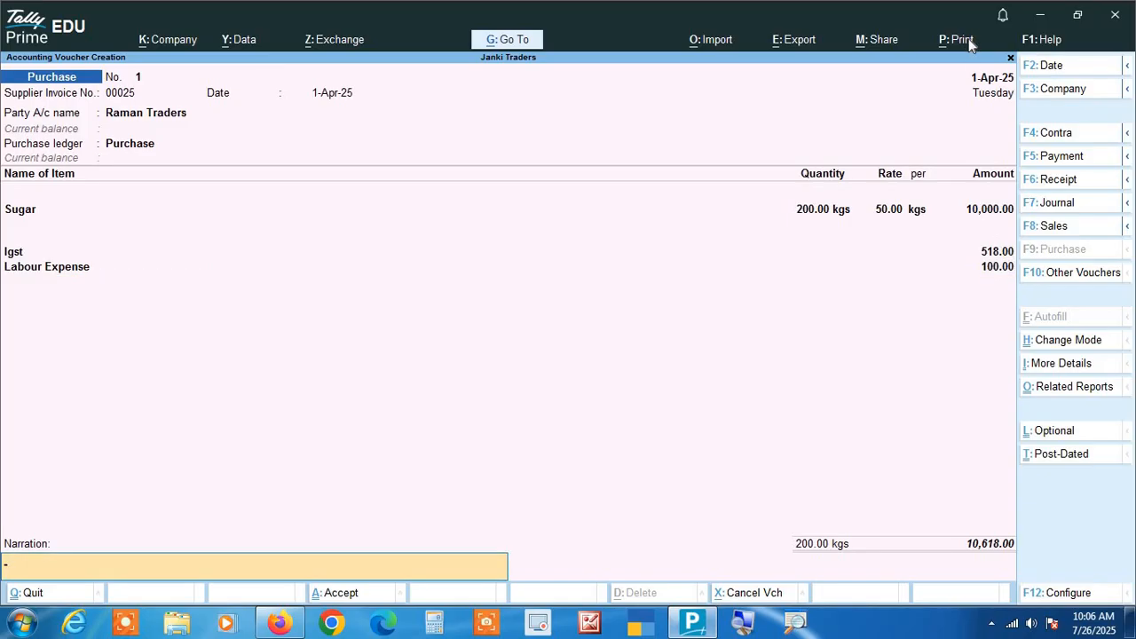
pyautogui.press('Return')
pyautogui.press('y')
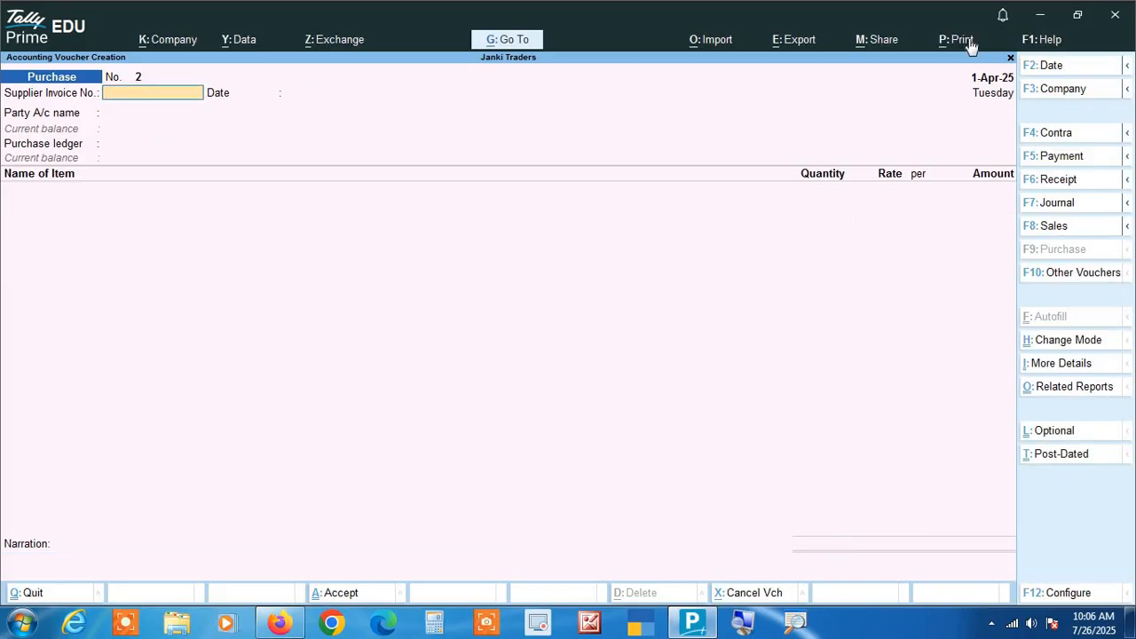
# Step: Start a sales voucher and create a party ledger named Deepak Traders under the Sundry Debtors group
pyautogui.press('F8')
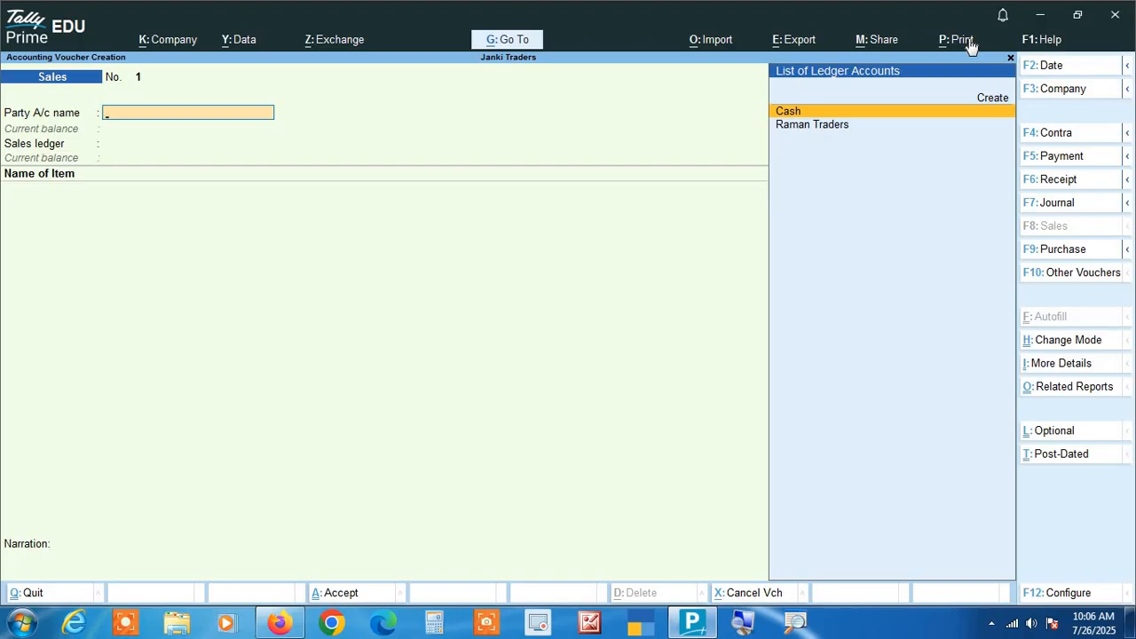
pyautogui.hotkey('alt', 'c')
pyautogui.write('D')
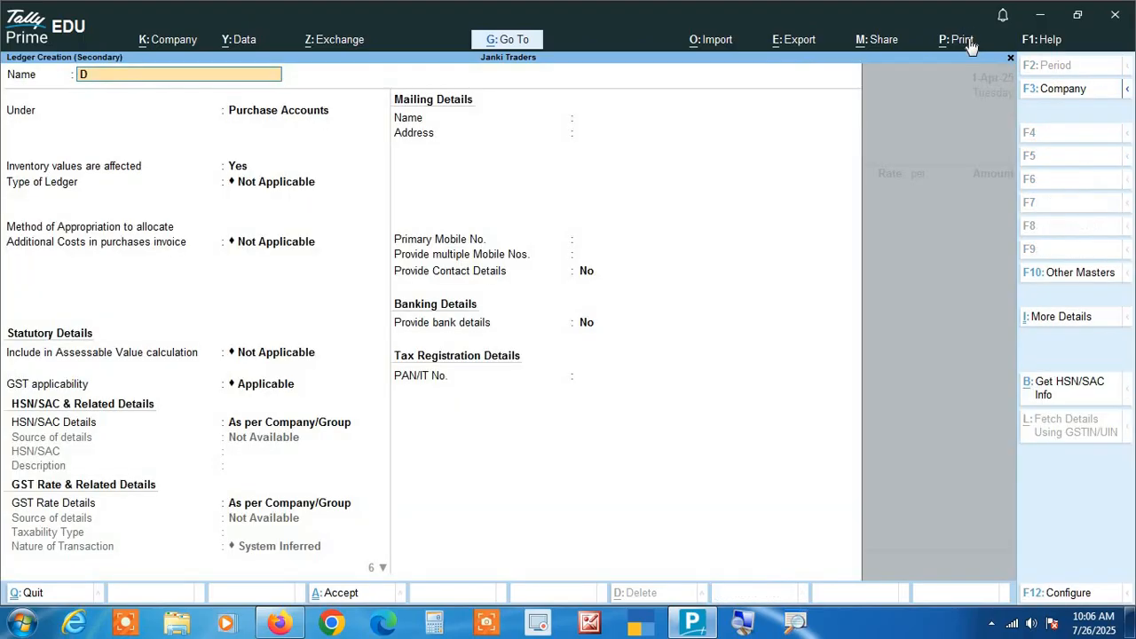
pyautogui.write('eepak traders')
pyautogui.press('Return')
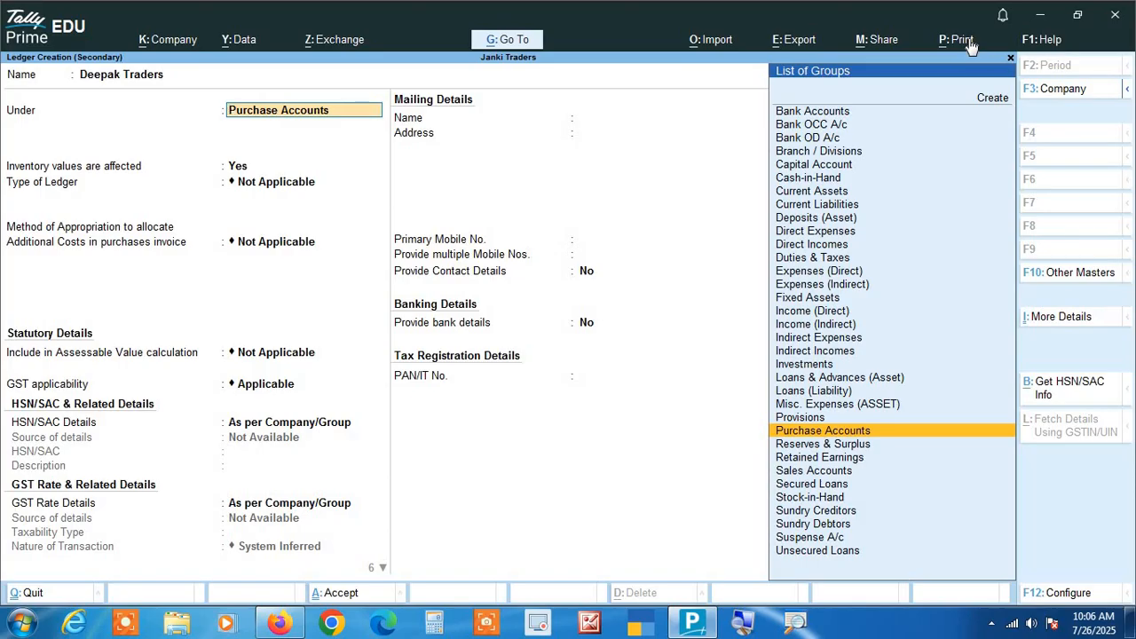
pyautogui.write('Su')
pyautogui.press('Down')
pyautogui.press('Down')
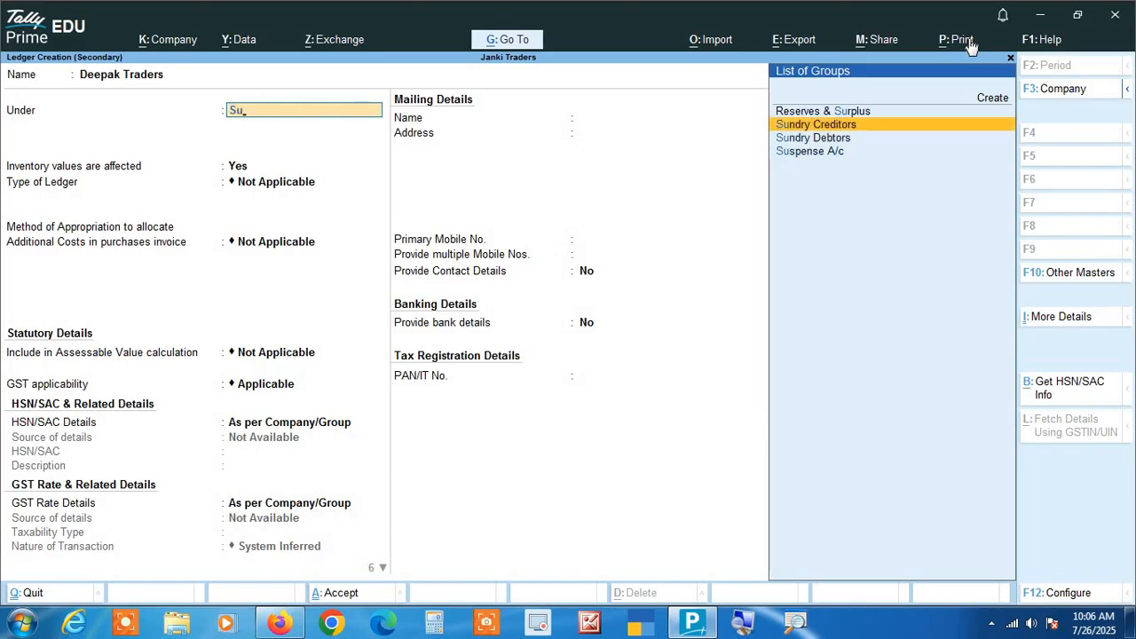
pyautogui.press('Return')
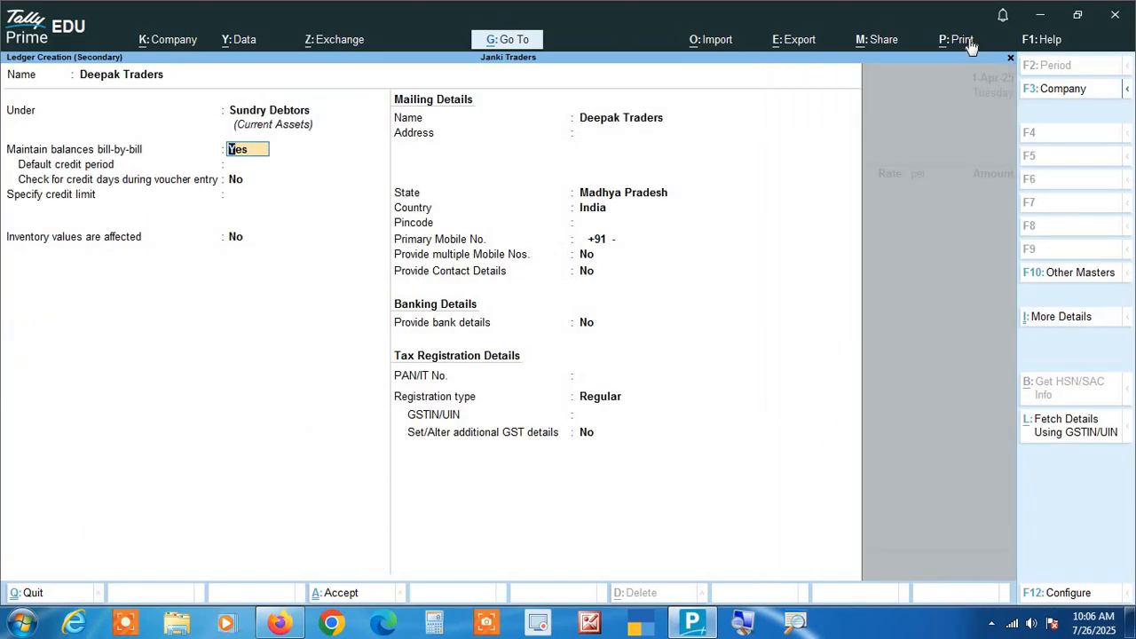
# Step: Set Deepak Traders' bill-by-bill balances to No, keeping state Madhya Pradesh, country India and registration type Regular
pyautogui.write('n')
pyautogui.press('Return')
pyautogui.press('Return')
pyautogui.press('Return')
pyautogui.press('Return')
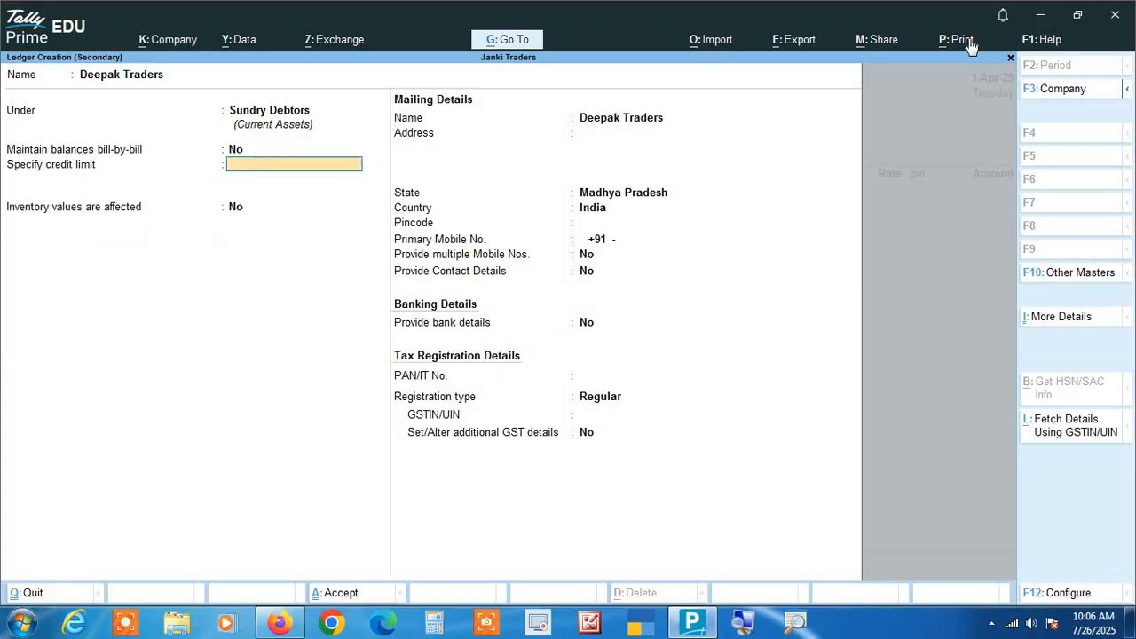
pyautogui.press('Return')
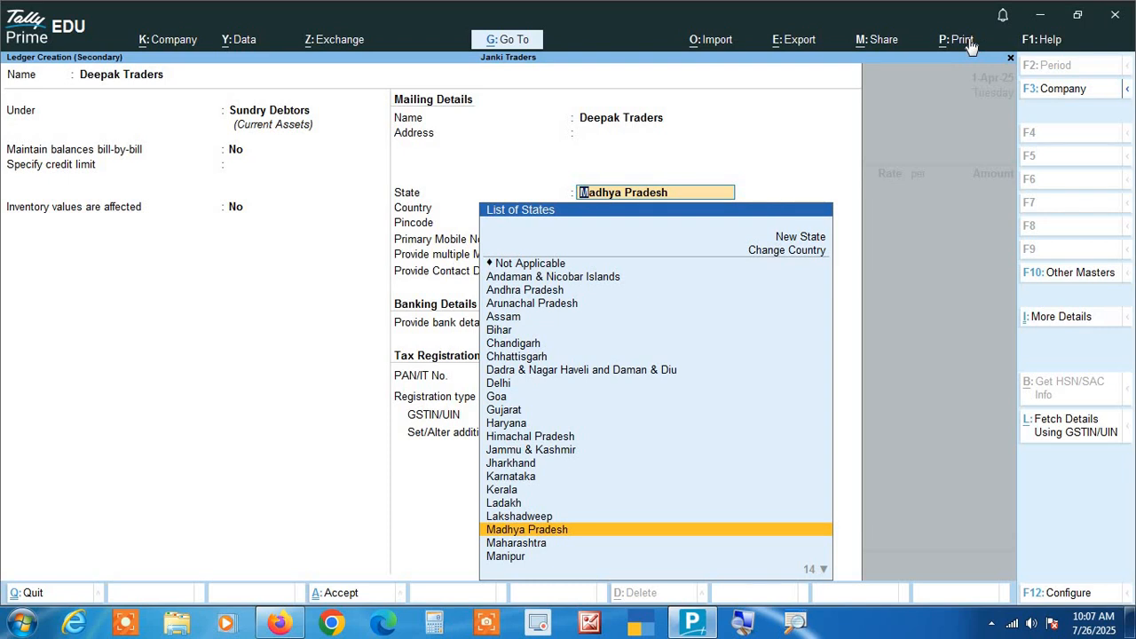
pyautogui.press('Return')
pyautogui.press('Return')
pyautogui.press('Return')
pyautogui.press('Return')
pyautogui.press('Return')
pyautogui.press('Return')
pyautogui.press('Return')
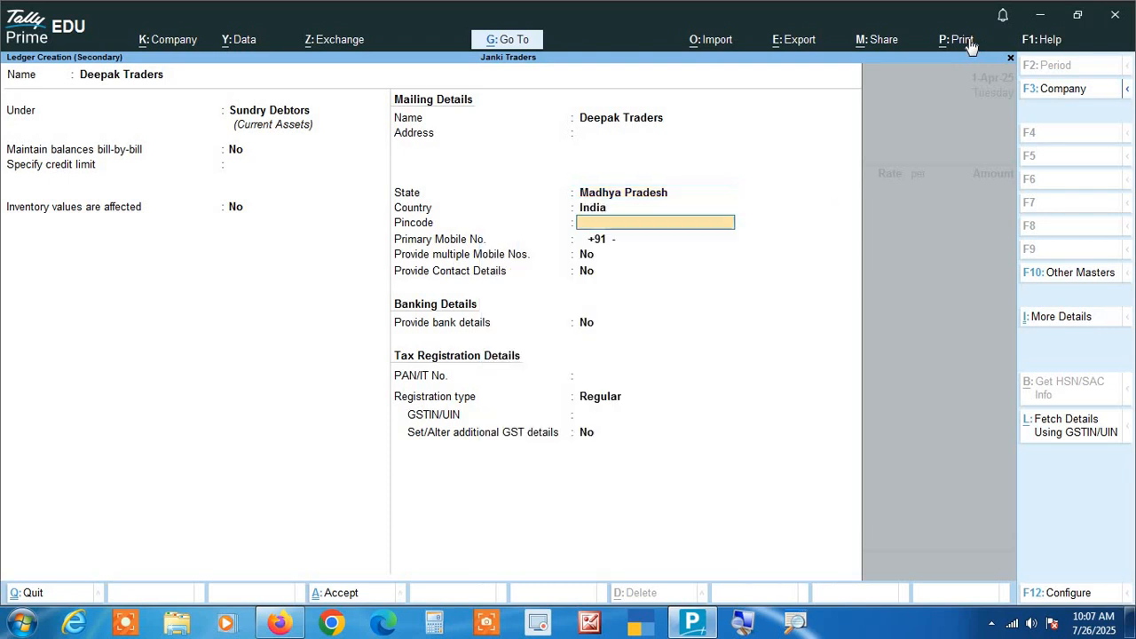
# Step: Enter Deepak Traders' GSTIN, keep additional GST details at No, and save the ledger as the sales voucher's party account
pyautogui.write('2')
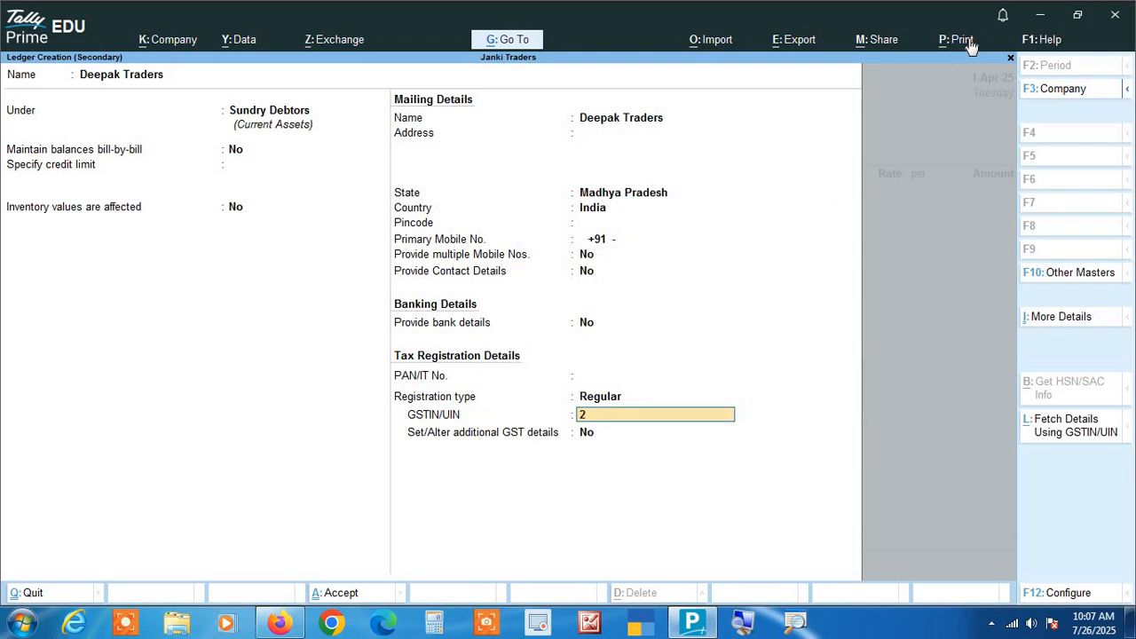
pyautogui.write('3UHYGF7854L1Z8')
pyautogui.press('Return')
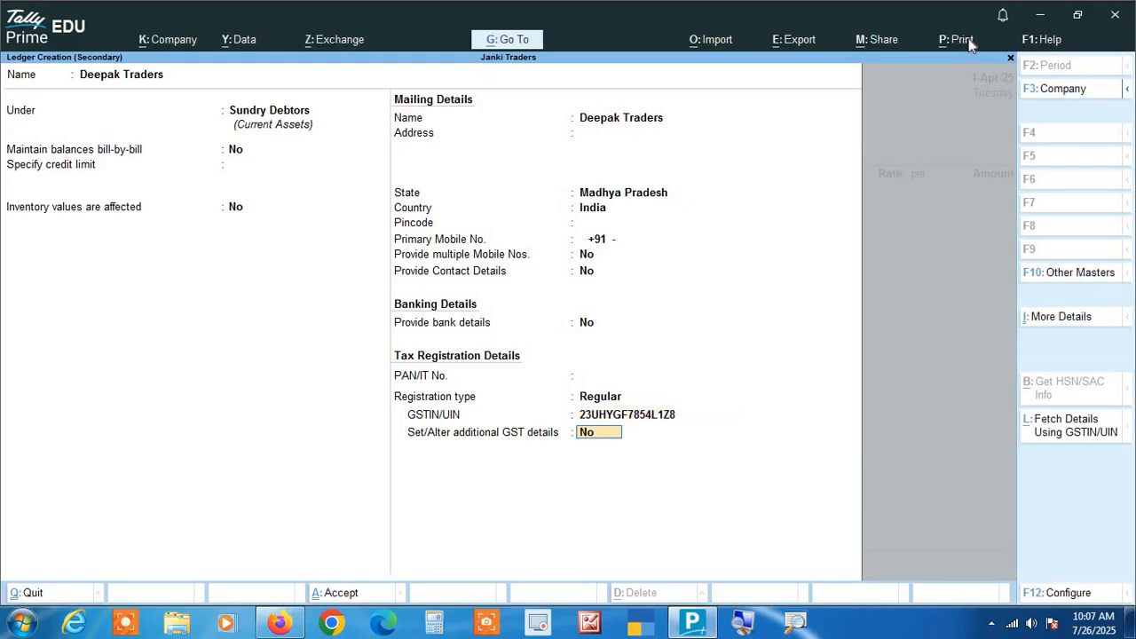
pyautogui.press('Return')
pyautogui.press('Return')
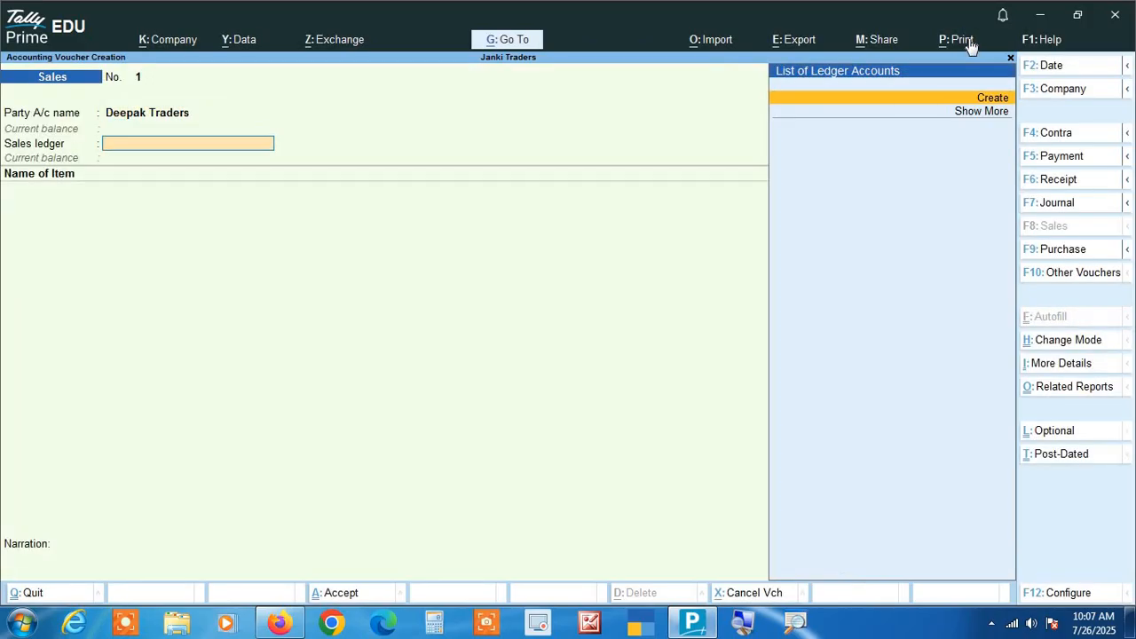
# Step: Create a sales ledger named Sales under the Sales Accounts group
pyautogui.hotkey('alt', 'c')
pyautogui.write('Sales')
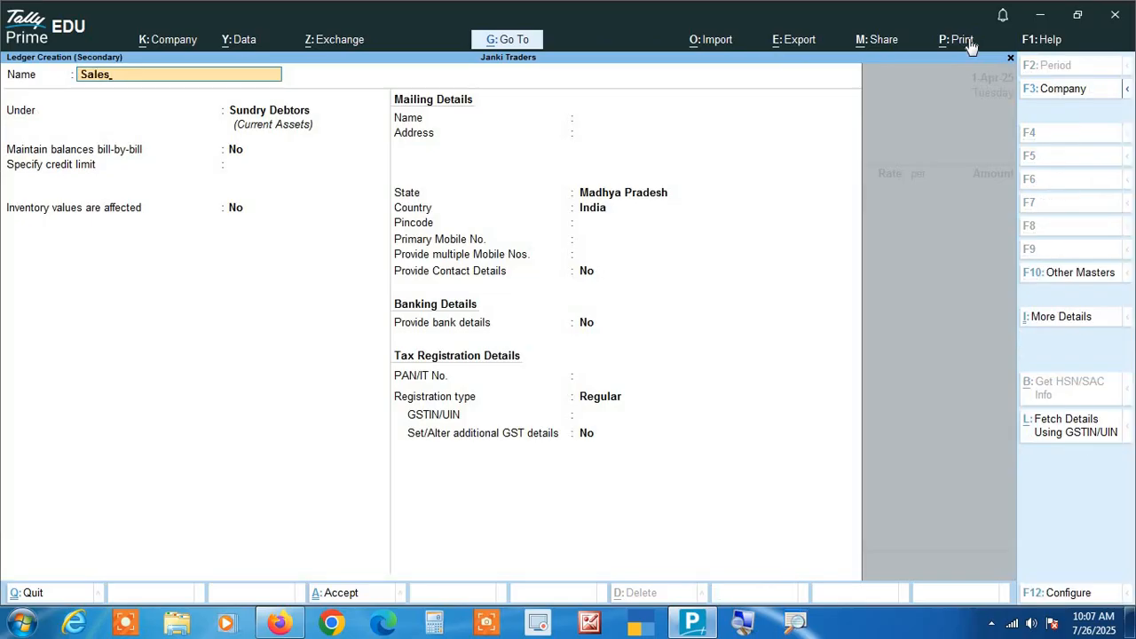
pyautogui.press('Return')
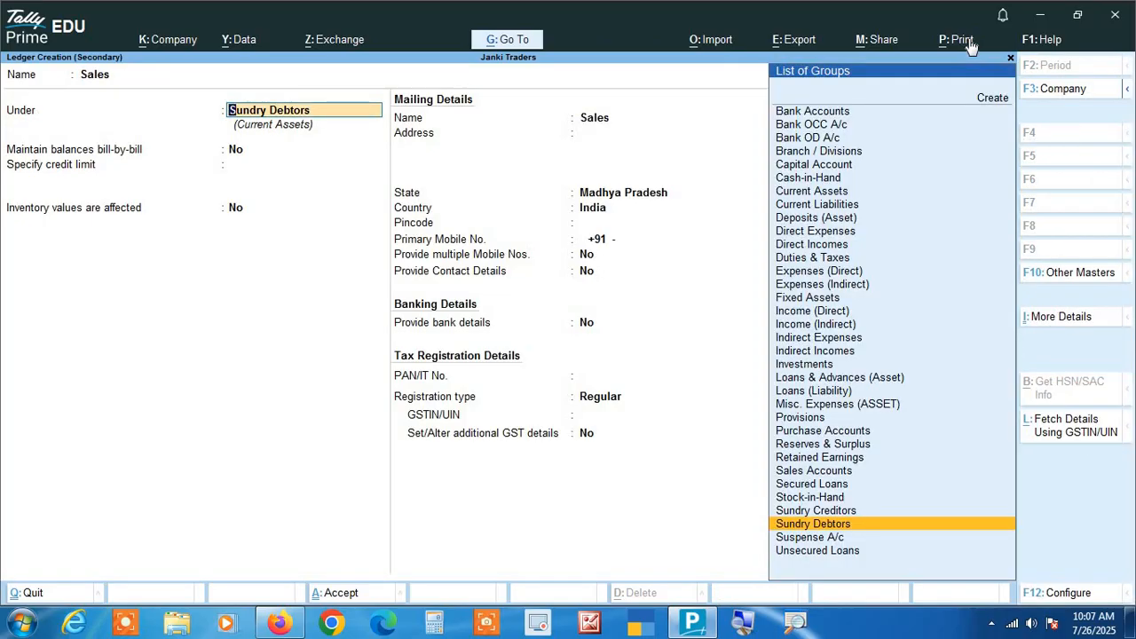
pyautogui.write('Sal')
pyautogui.press('Return')
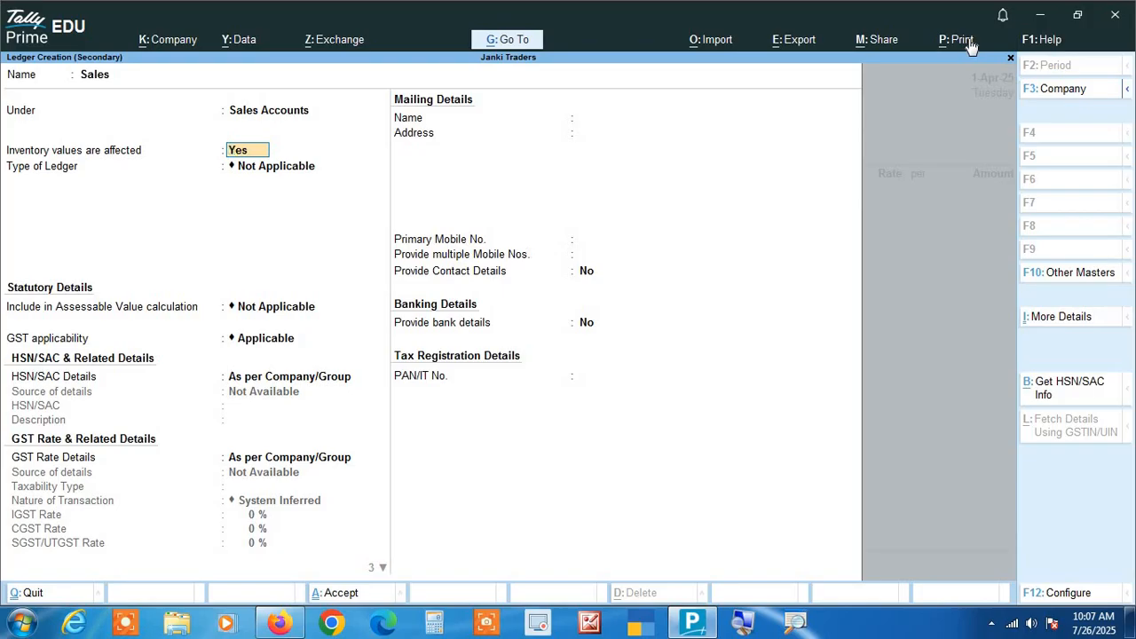
# Step: Keep inventory values affected at Yes and GST Applicable, set the type of supply to Goods, and save the Sales ledger
pyautogui.press('Return')
pyautogui.press('Return')
pyautogui.press('Return')
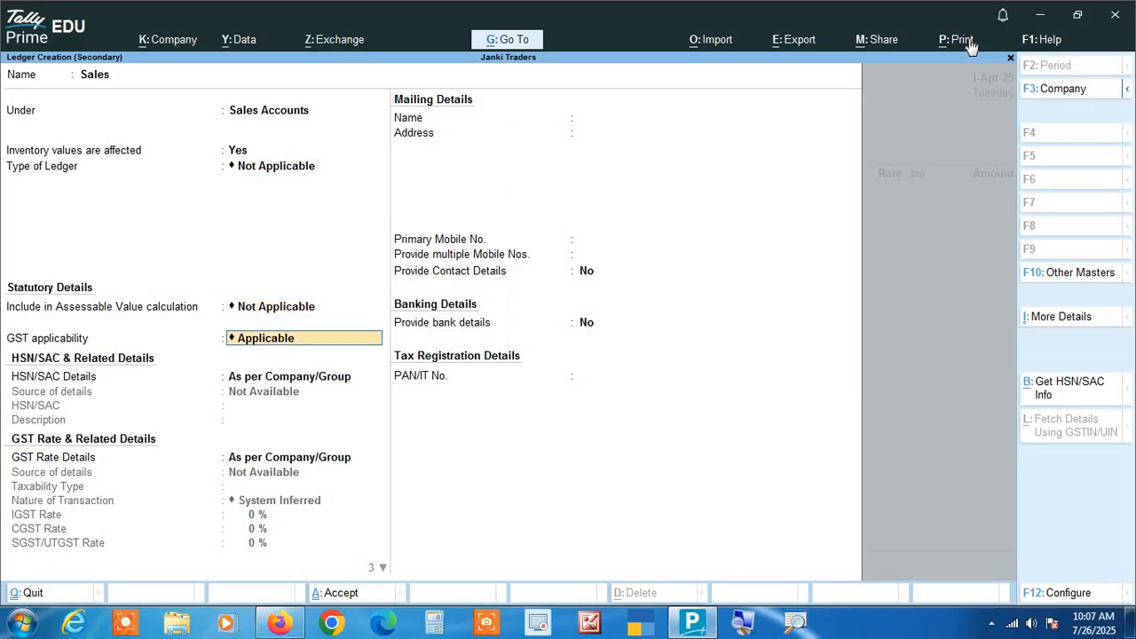
pyautogui.press('Return')
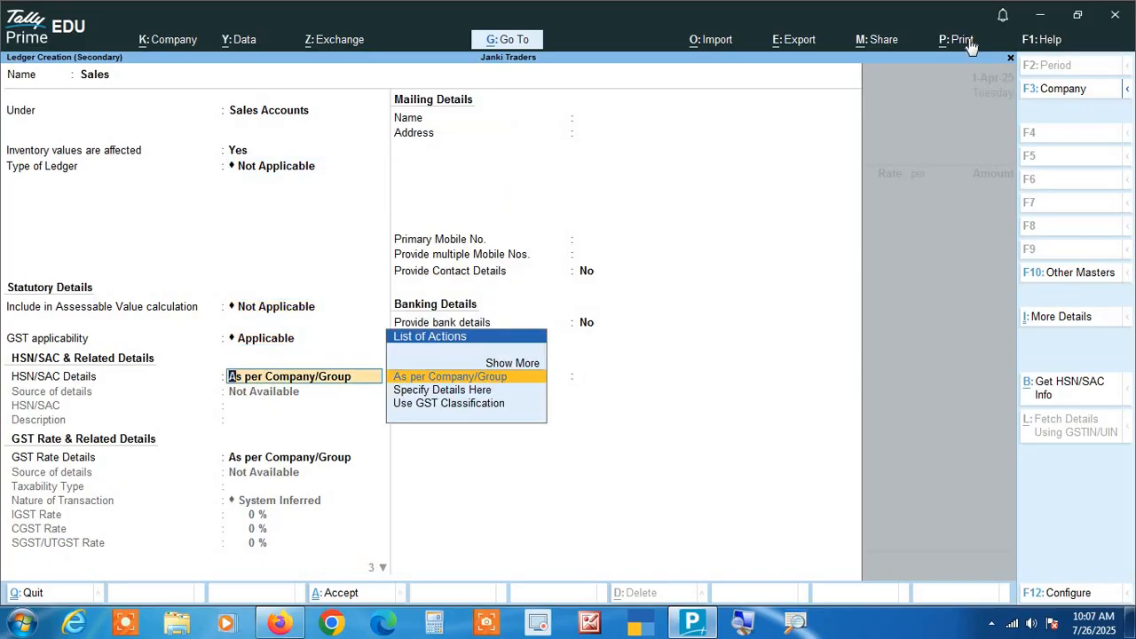
pyautogui.press('Return')
pyautogui.press('Return')
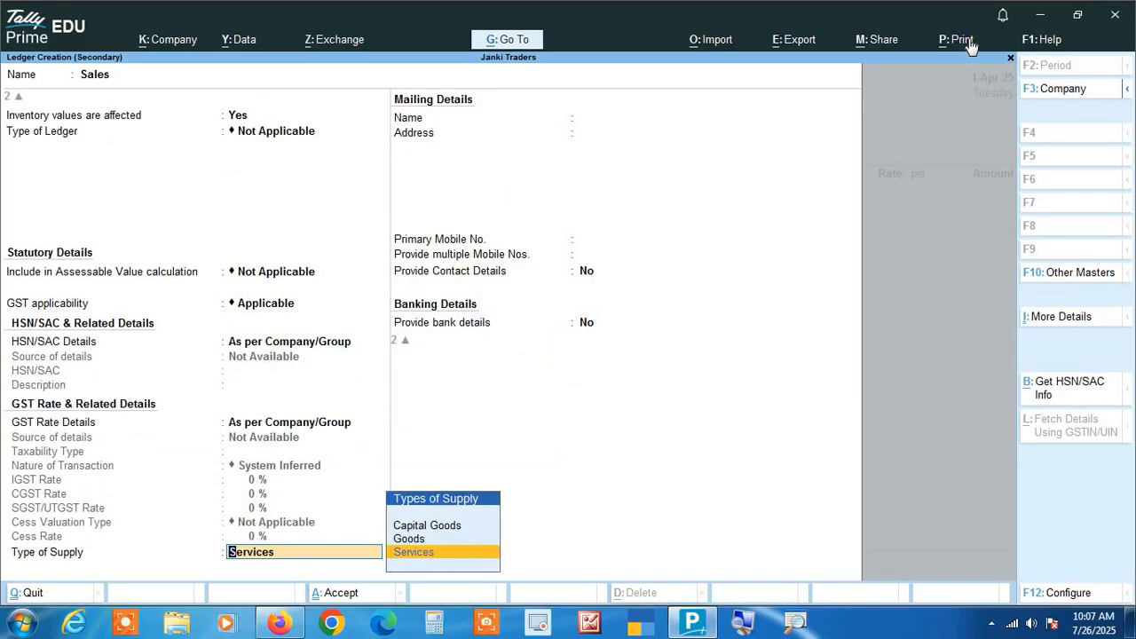
pyautogui.press('Up')
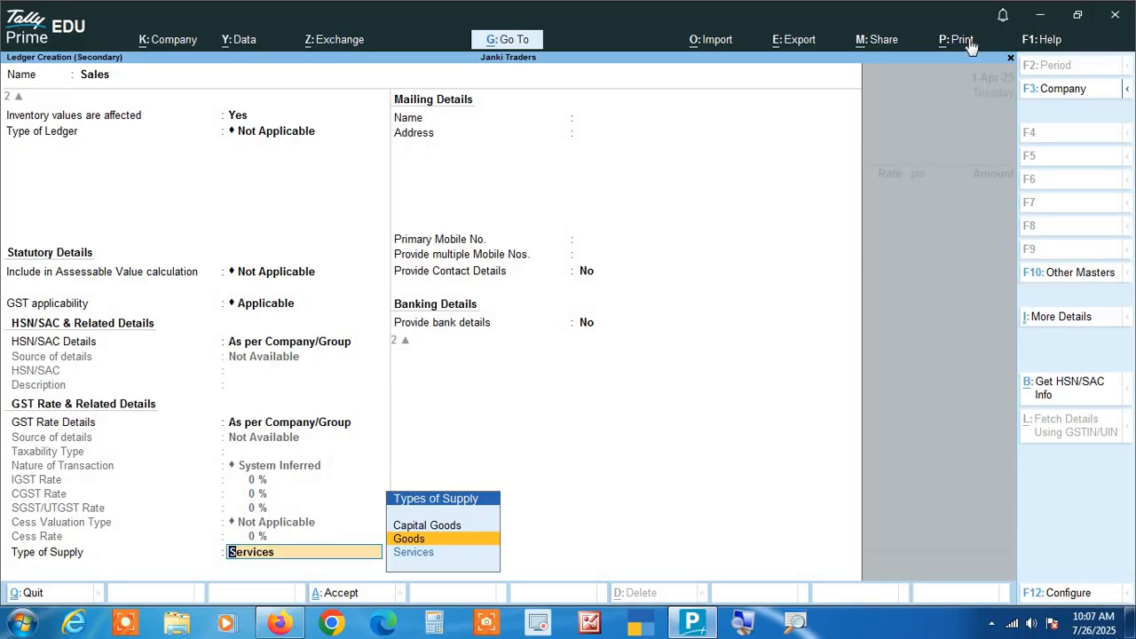
pyautogui.press('Return')
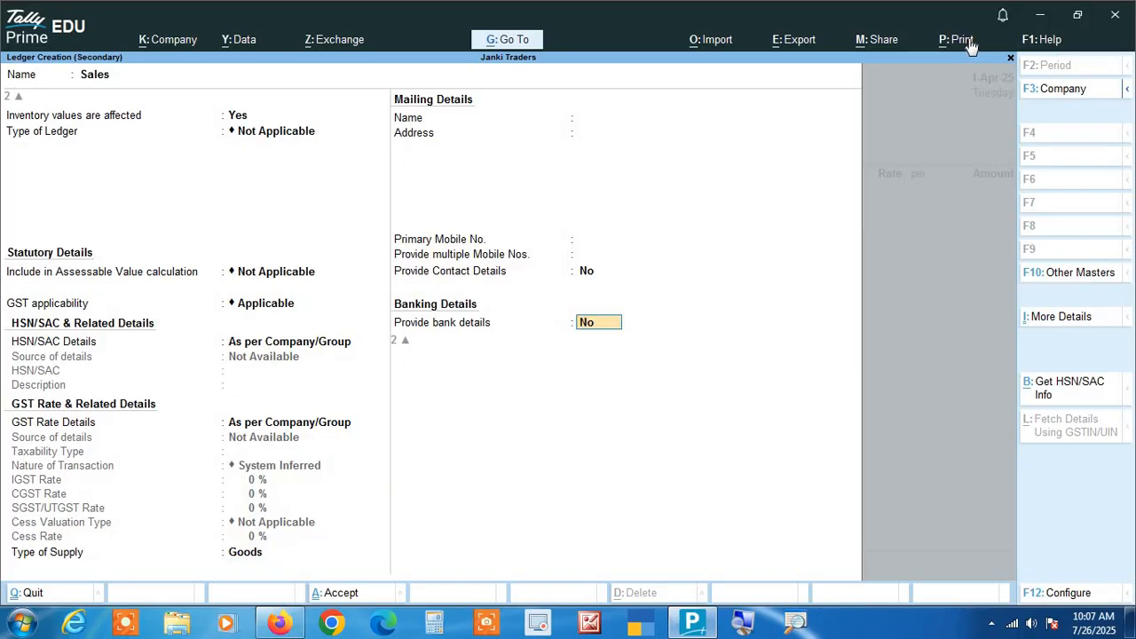
pyautogui.hotkey('ctrl', 'a')
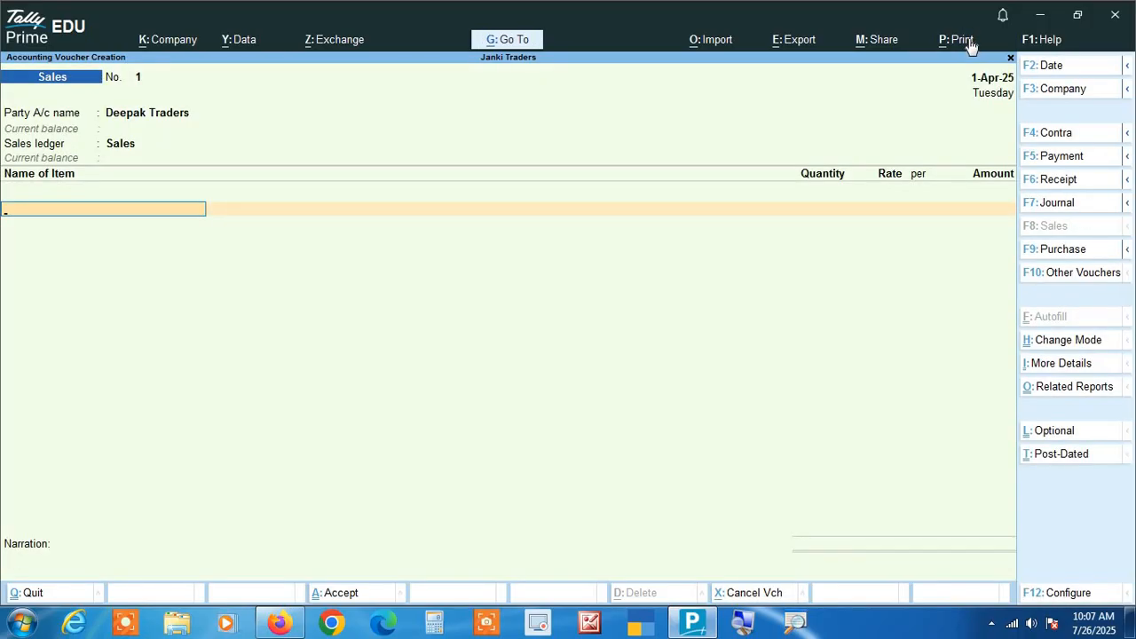
# Step: Add the Sugar stock item to the sales voucher with quantity 200 kgs at a rate of 55 per kg
pyautogui.write('s')
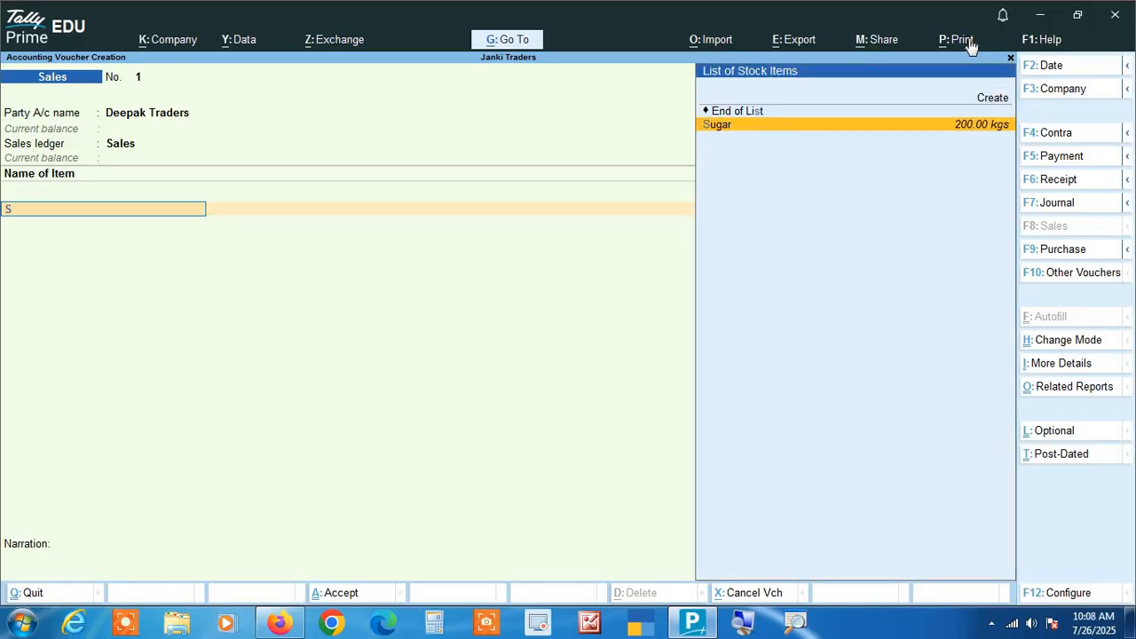
pyautogui.press('Return')
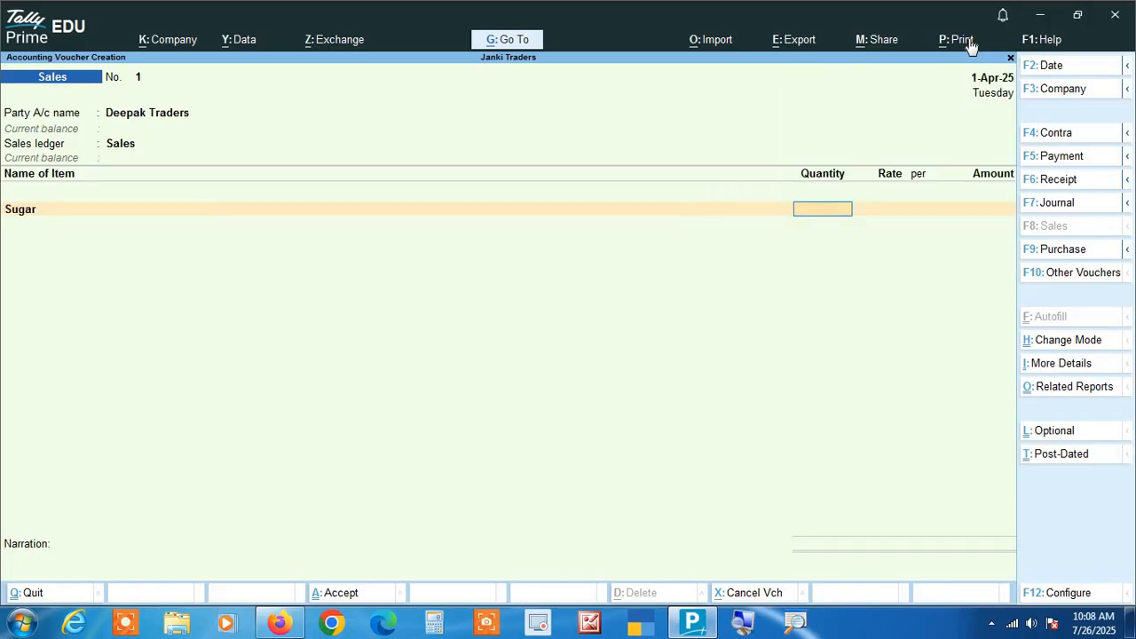
pyautogui.write('200')
pyautogui.press('Return')
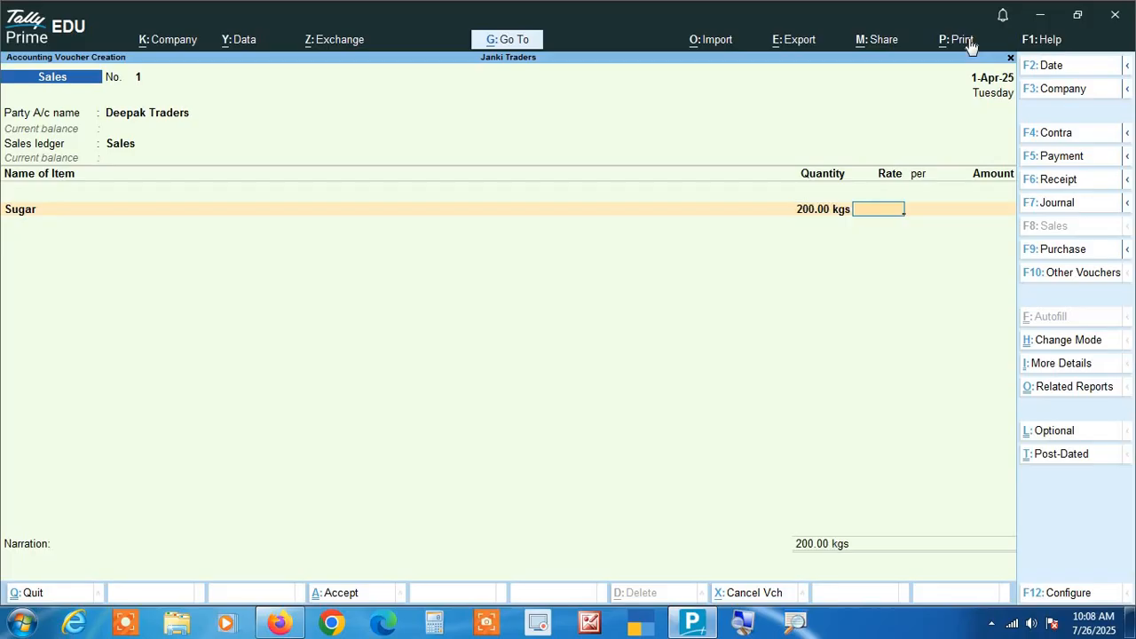
pyautogui.write('55')
pyautogui.press('Return')
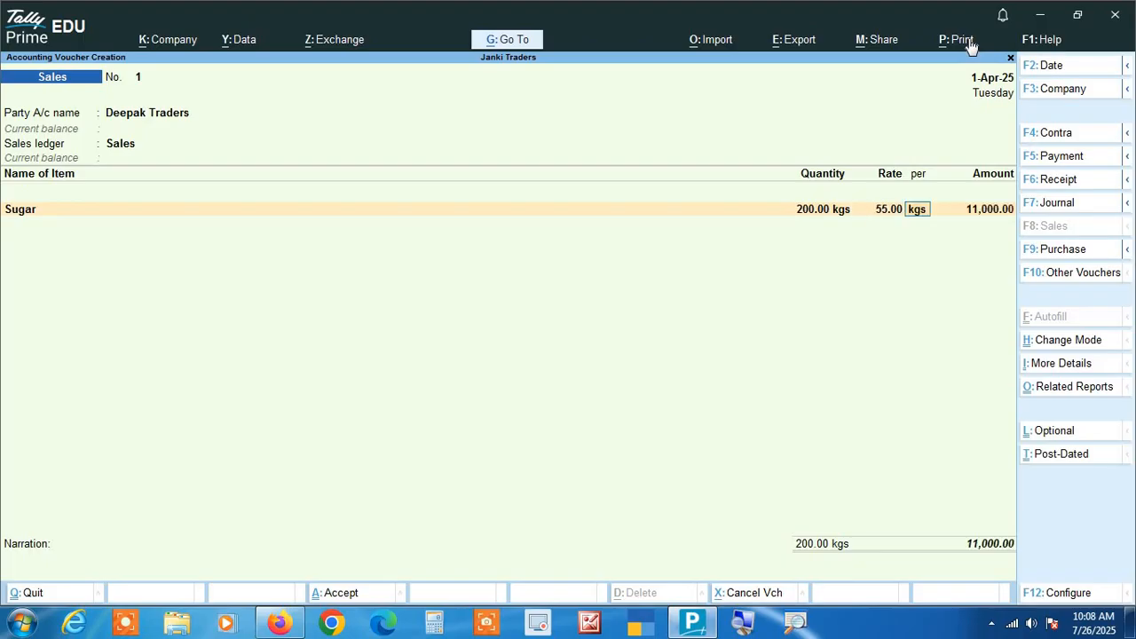
pyautogui.press('Return')
pyautogui.press('Return')
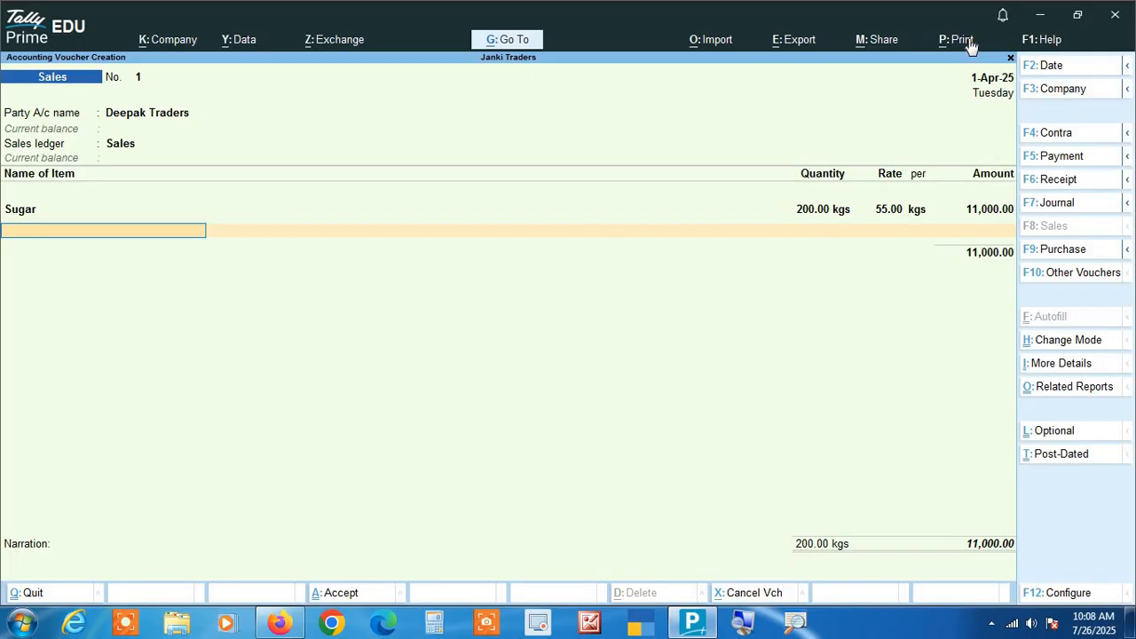
# Step: Finish the item list and add the Cgst and Sgst ledgers to the sales voucher with their calculated tax amounts
pyautogui.press('Return')
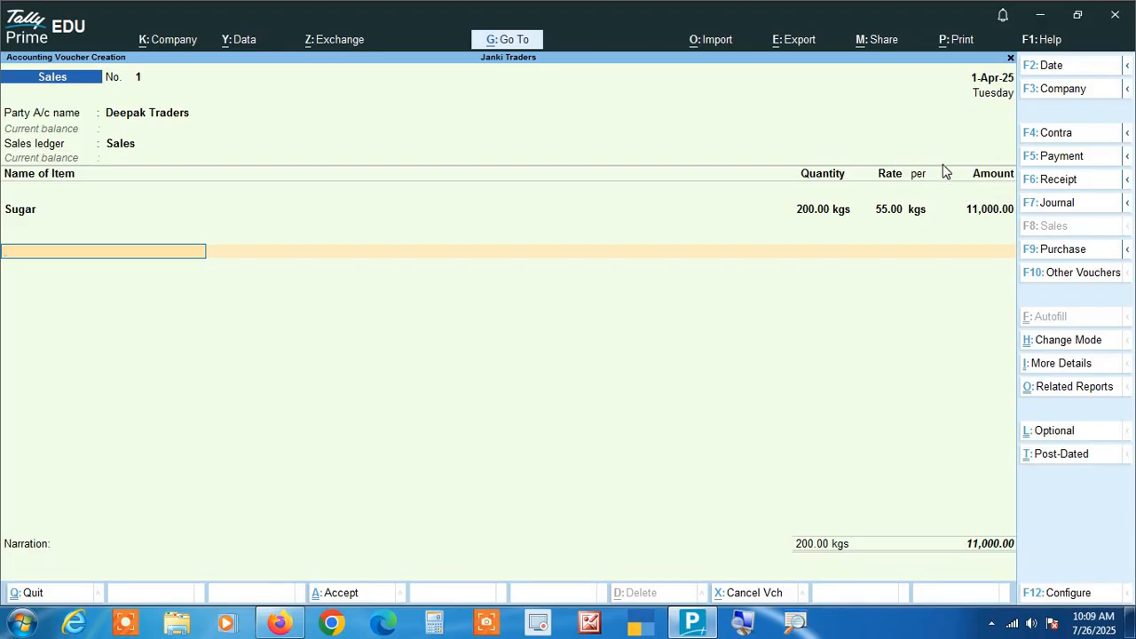
pyautogui.write('c')
pyautogui.press('Return')
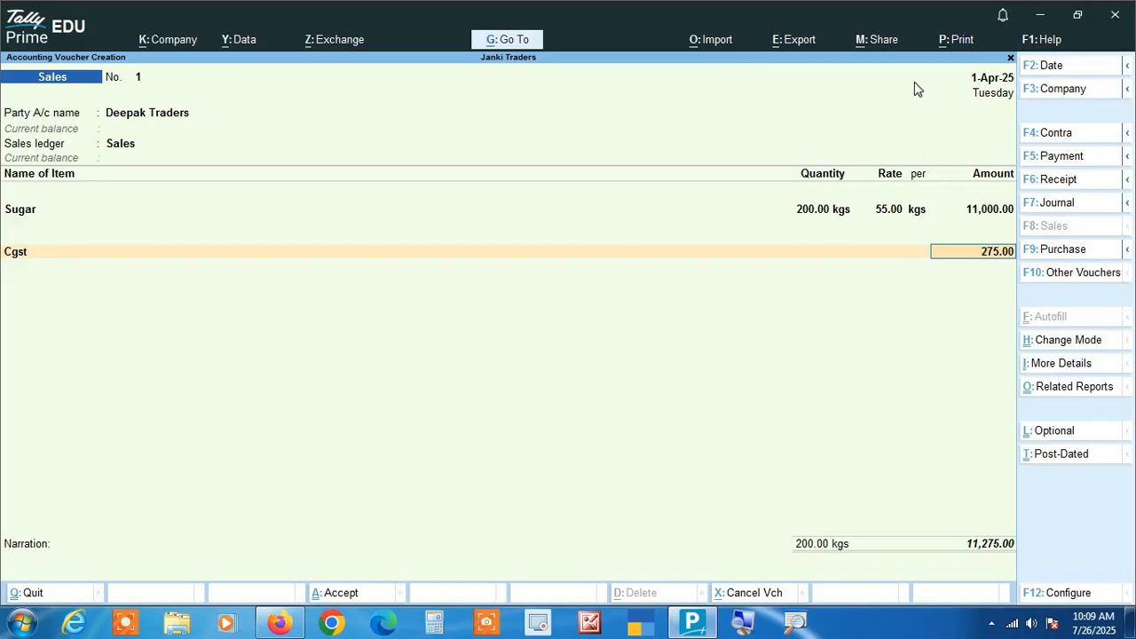
pyautogui.press('Return')
pyautogui.write('S')
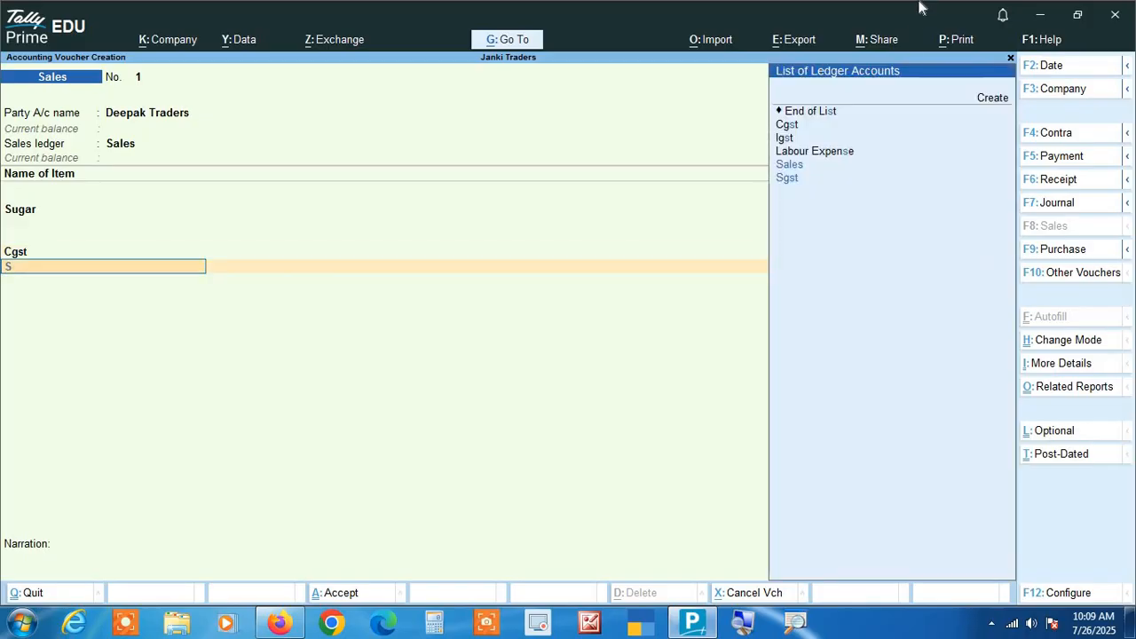
pyautogui.write('g')
pyautogui.press('Return')
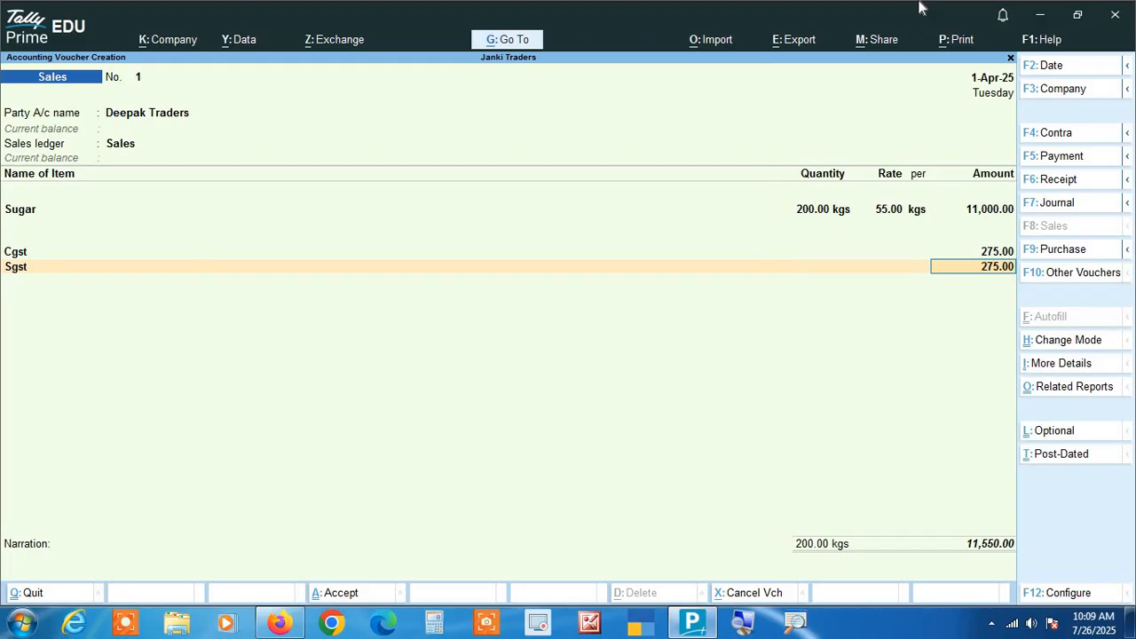
pyautogui.press('Return')
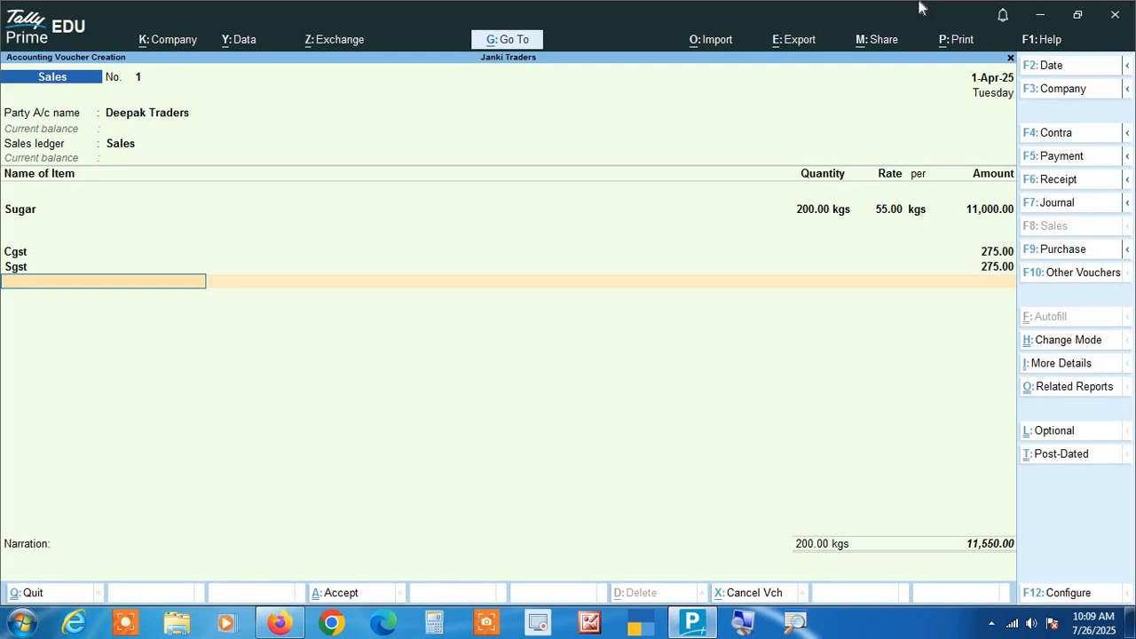
# Step: Add the Labour Charge ledger to the sales voucher with an amount of 200
pyautogui.write('L')
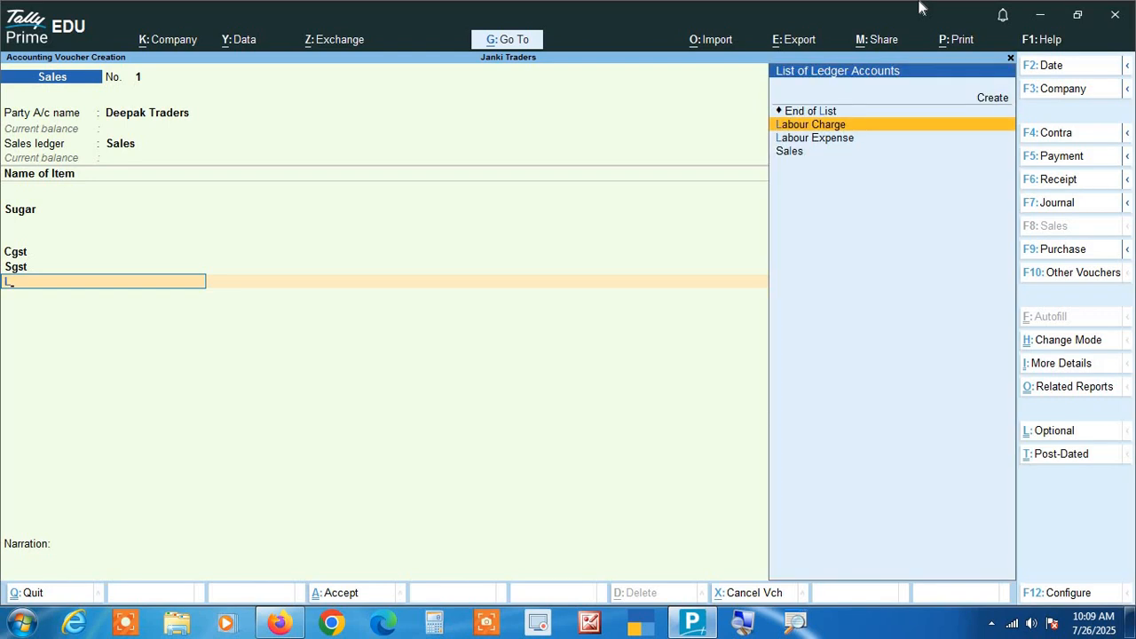
pyautogui.press('Return')
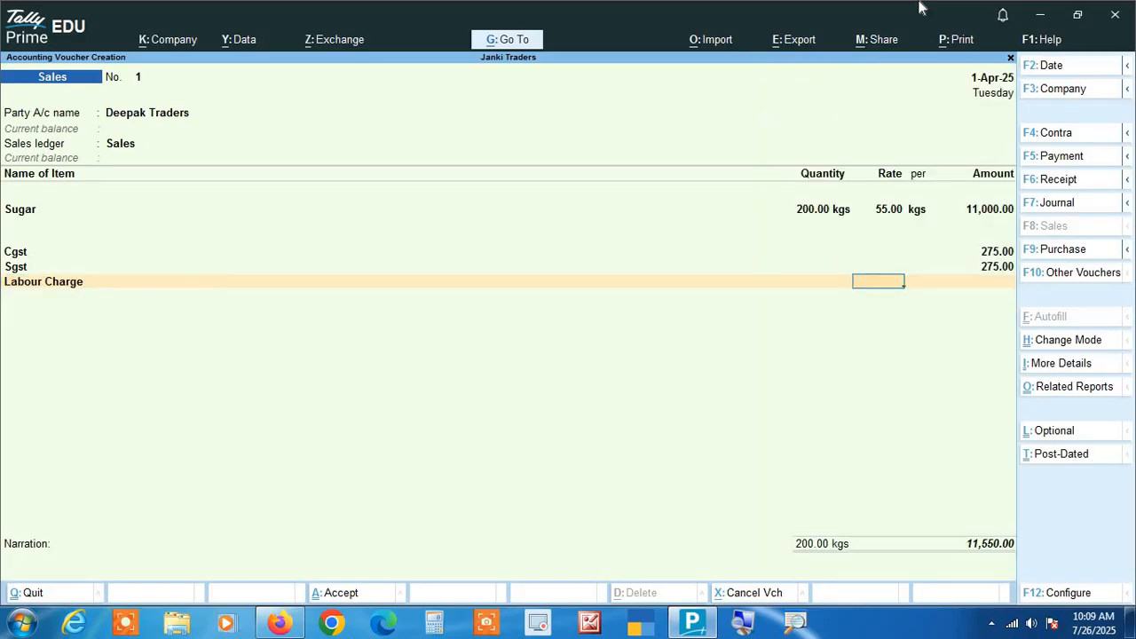
pyautogui.press('Return')
pyautogui.write('200')
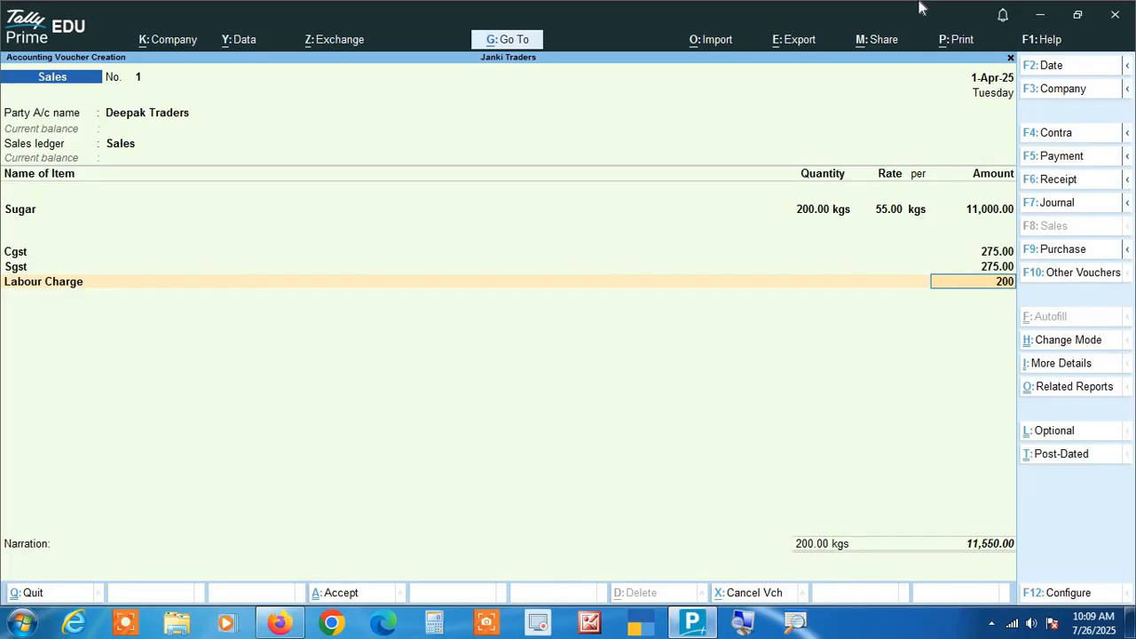
pyautogui.press('Return')
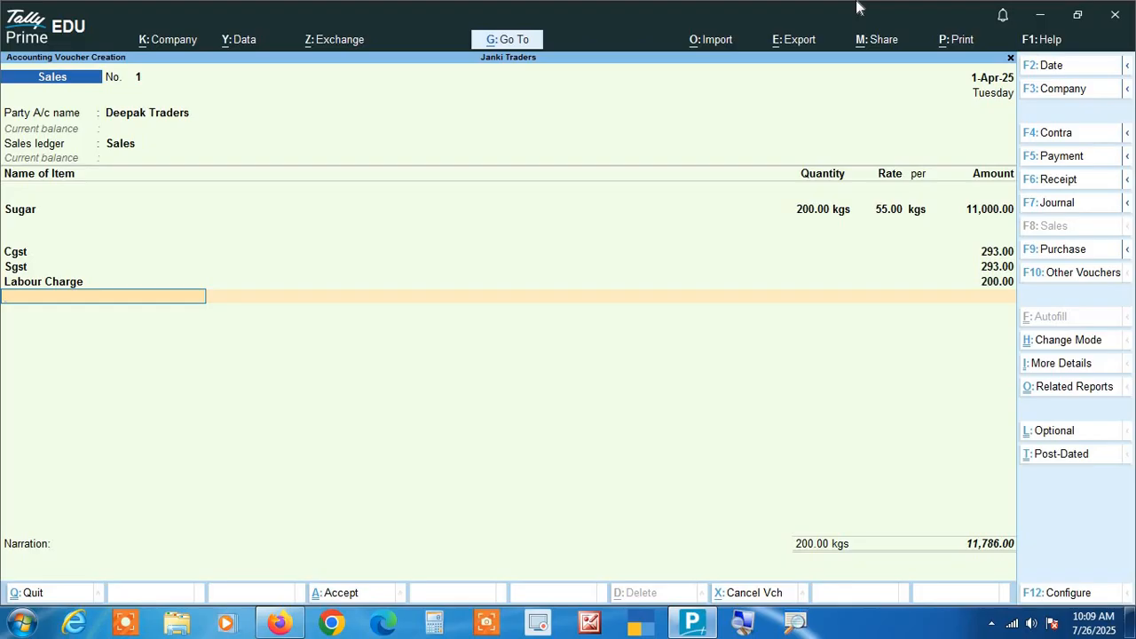
# Step: Leave the narration empty, accept the sales voucher, and return to the Gateway of Tally
pyautogui.press('Return')
pyautogui.press('Return')
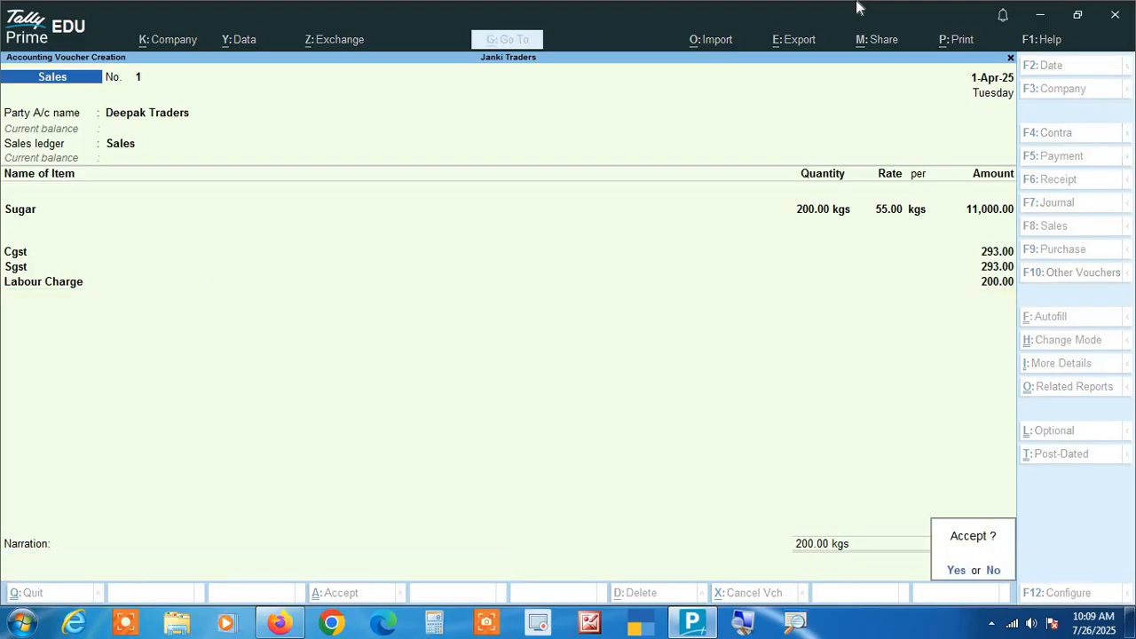
pyautogui.press('Return')
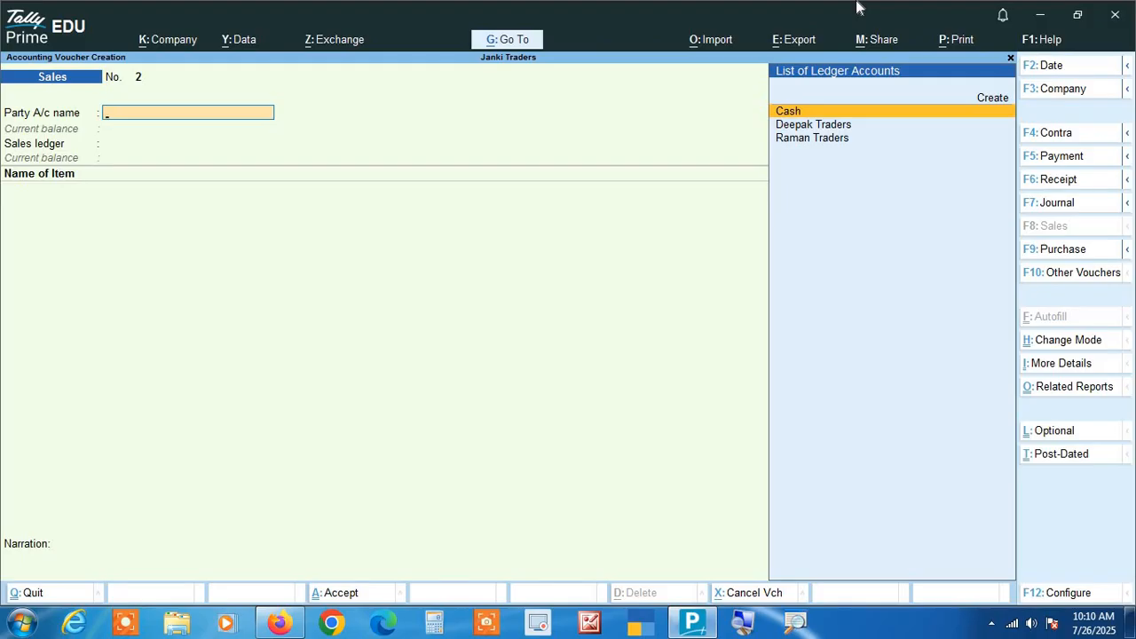
pyautogui.press('Escape')
pyautogui.press('Return')
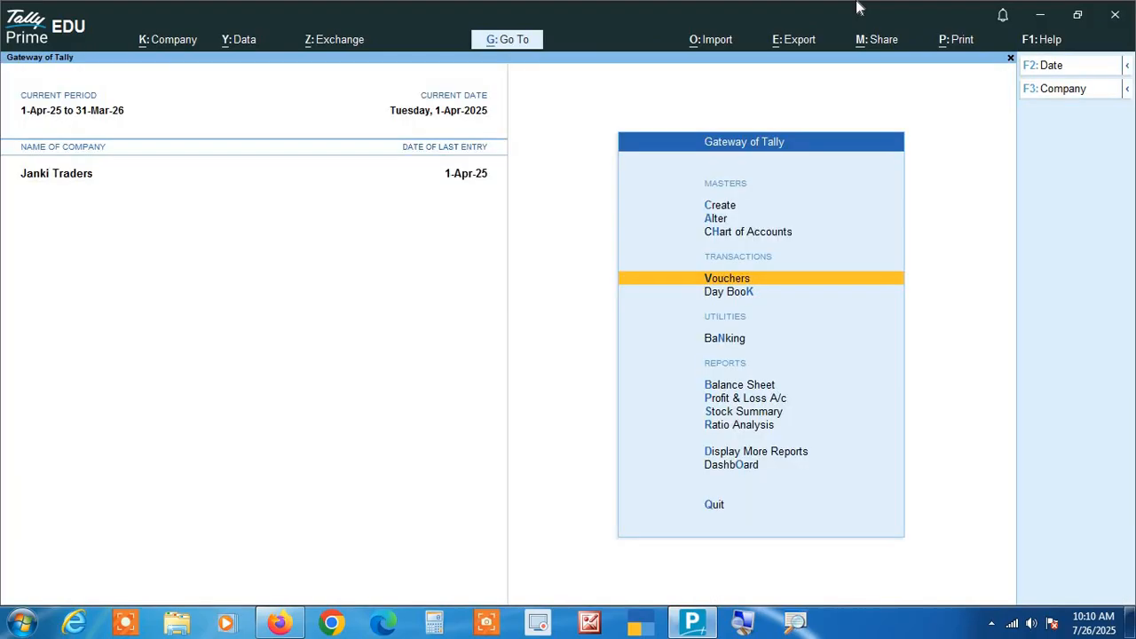